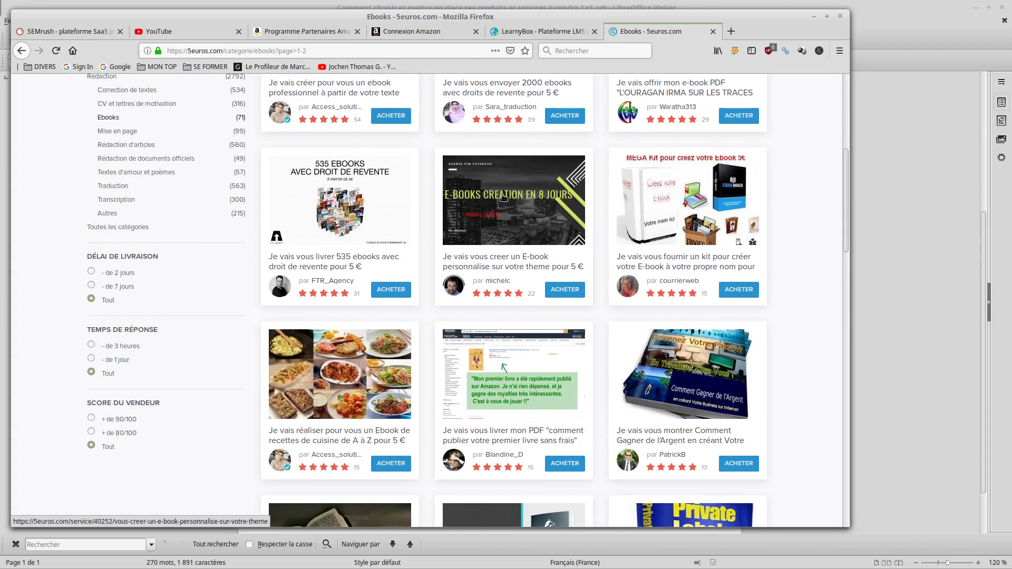
Return to the start of the 5euros ebooks listing and view the LearnyBox home page.
scroll(652, 272, up, 3)
scroll(652, 272, up, 3)
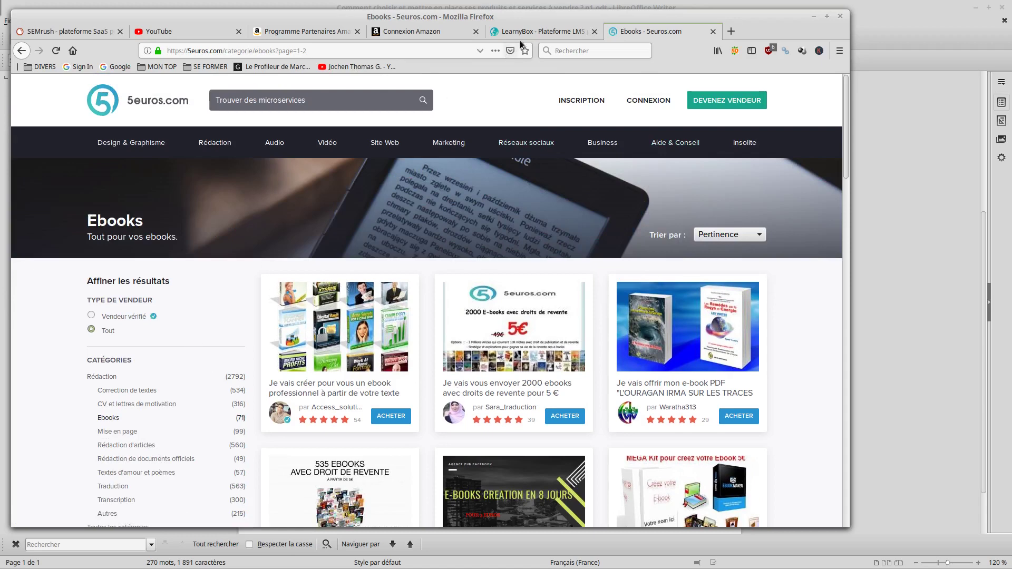
click(543, 31)
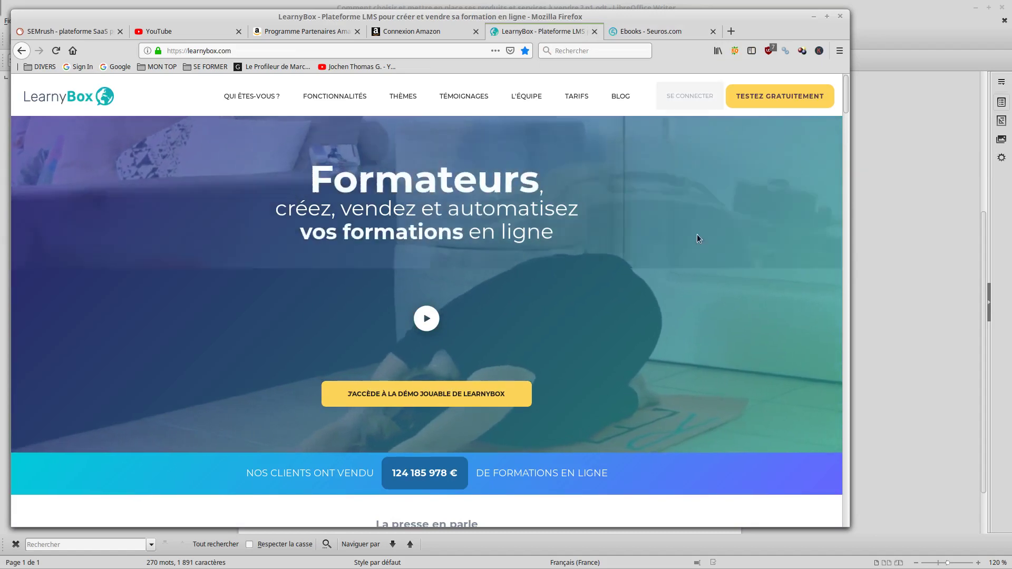
scroll(628, 299, down, 4)
scroll(609, 302, up, 4)
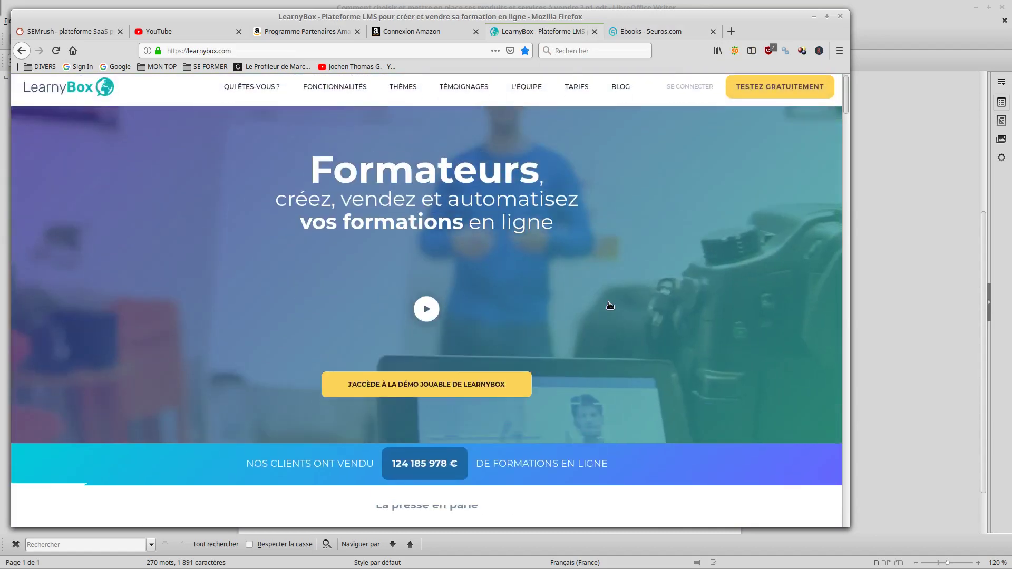
Open the LearnyBox sign-in page and submit the account address se-former.
click(689, 96)
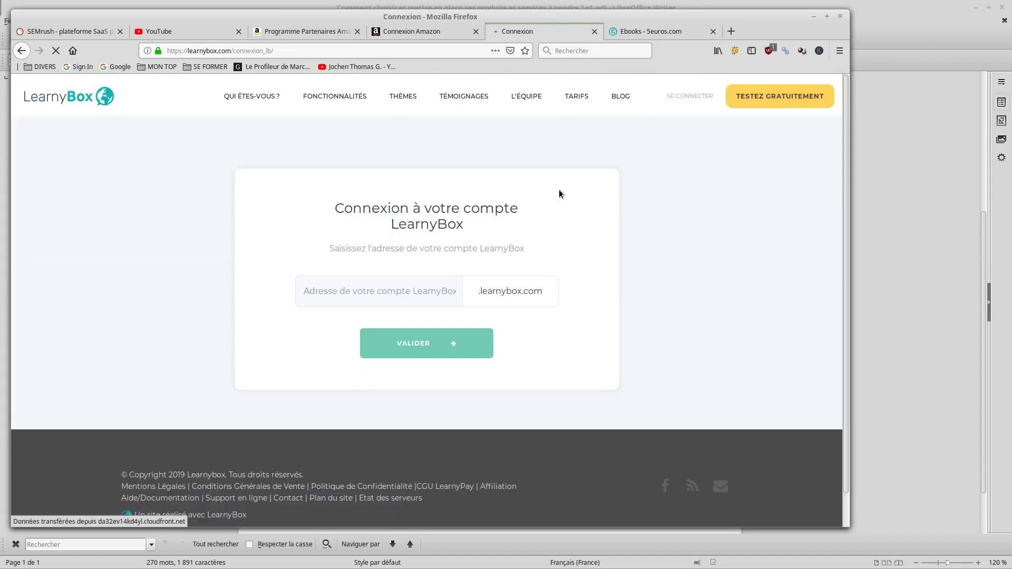
click(427, 297)
text(se)
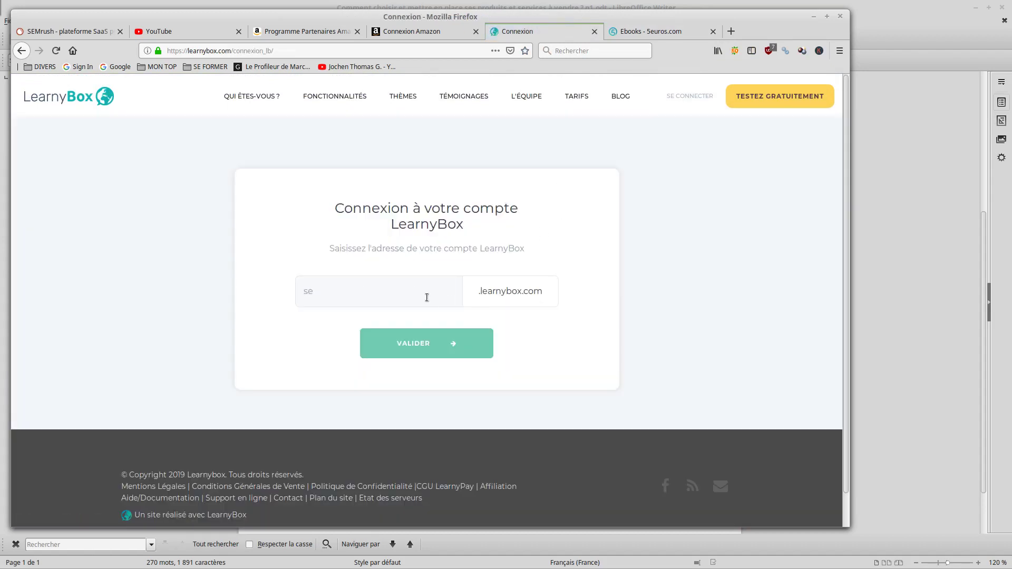
text( former)
click(417, 344)
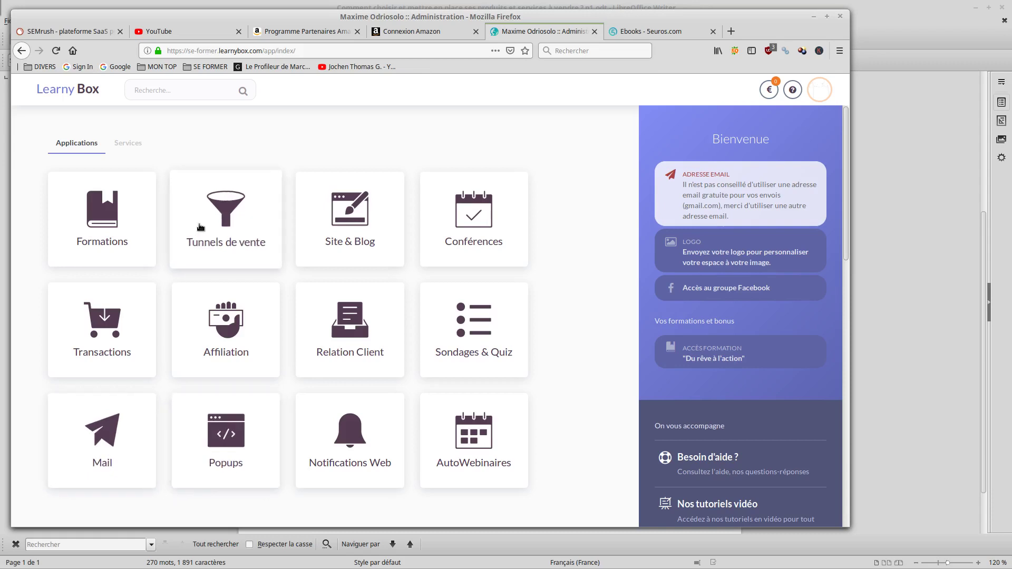
View the Amazon Seller Central sign-in page and the Amazon partner programme page.
click(405, 35)
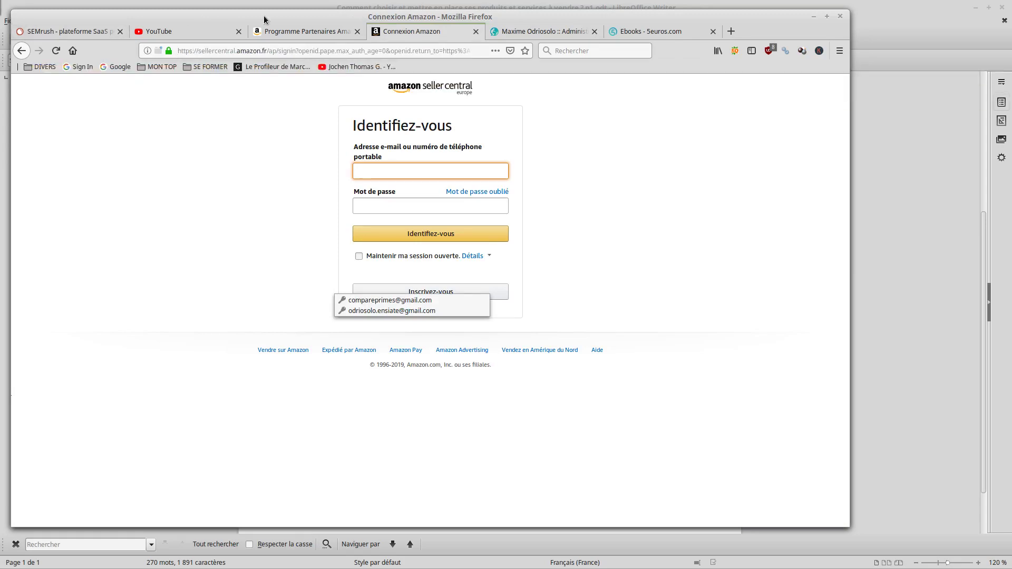
click(275, 31)
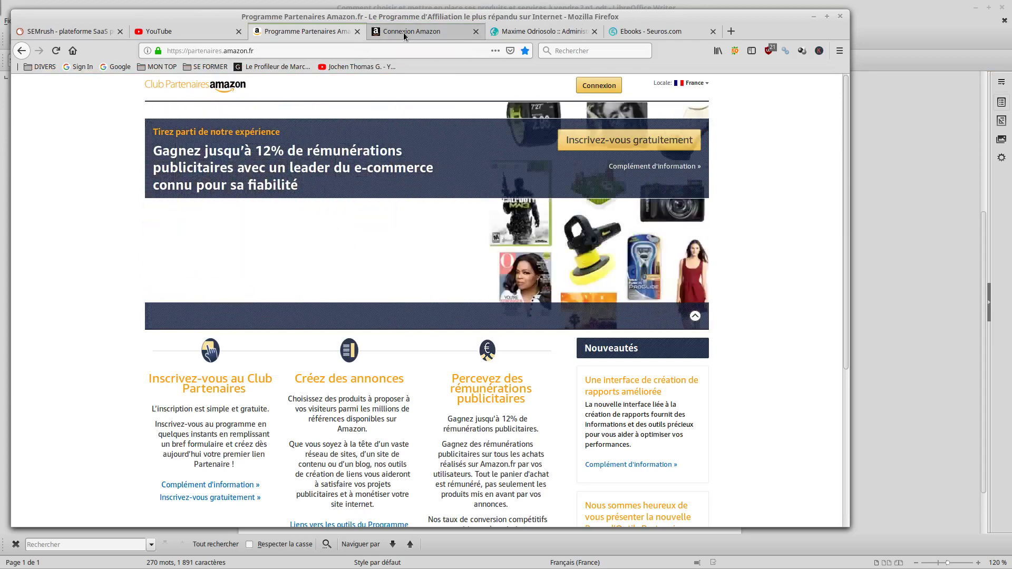
click(403, 33)
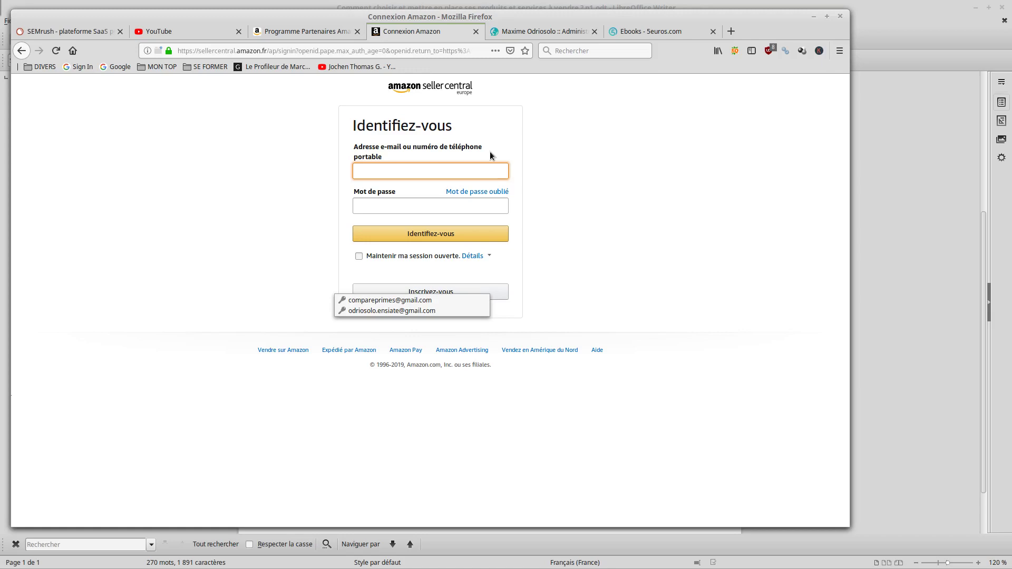
View the Rédaction and Réseaux sociaux service categories on 5euros.com and close that page.
click(683, 32)
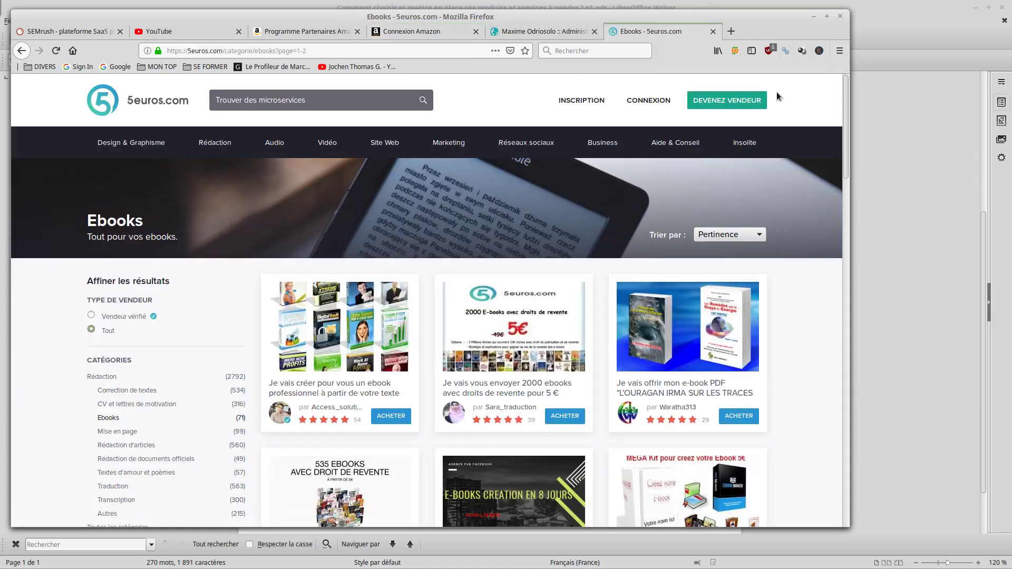
mouse_move(218, 129)
mouse_move(231, 147)
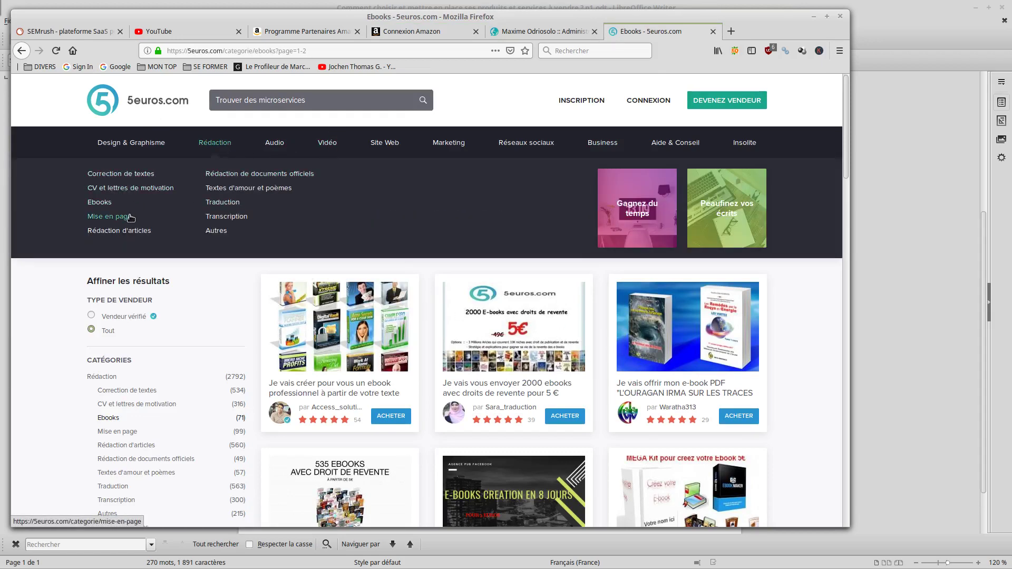
mouse_move(526, 144)
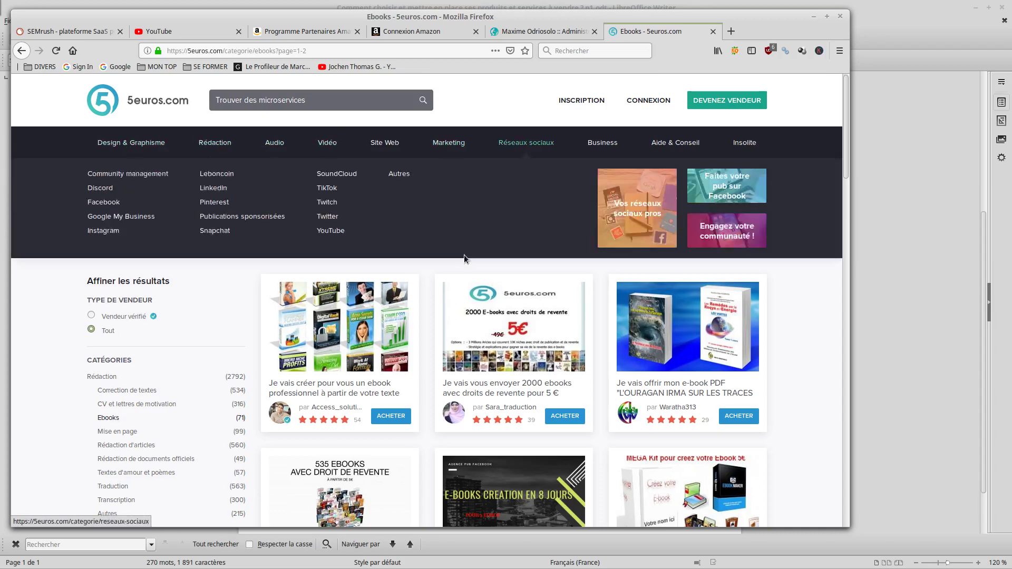
click(713, 31)
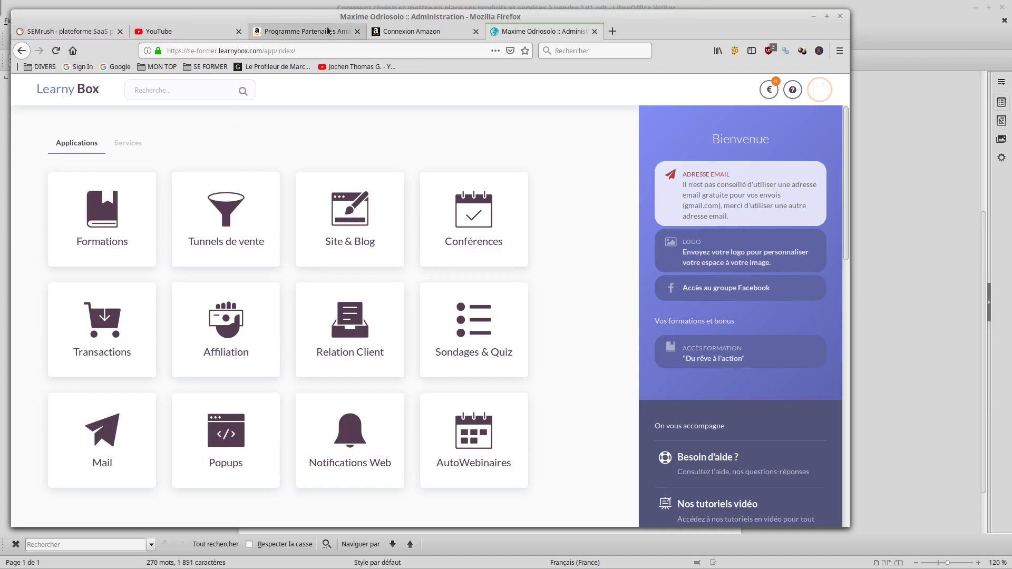
Switch to LibreOffice Writer and select the words «contenu gratuit» in the tunnel 1 line of the diagram.
key(alt+Tab)
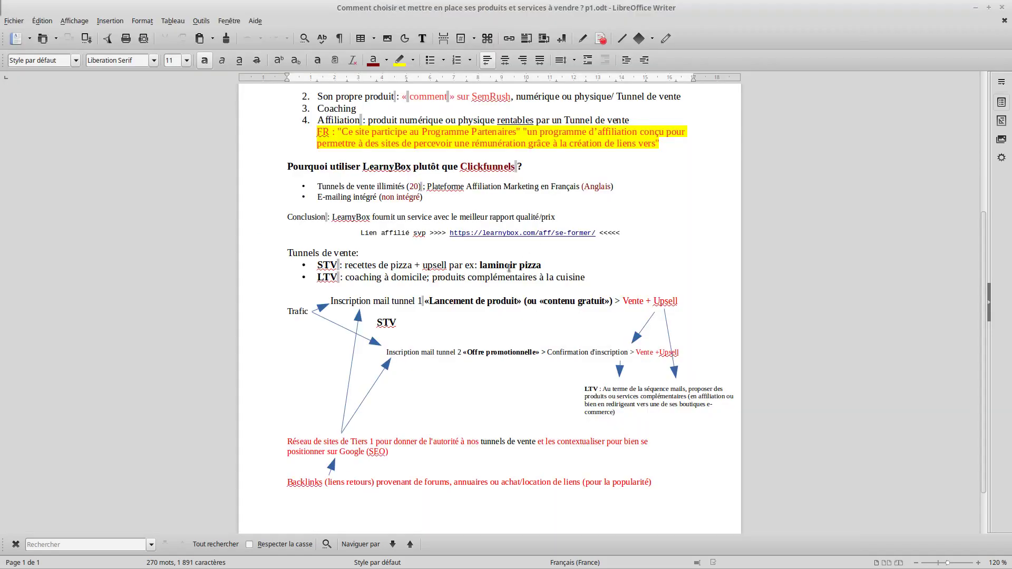
scroll(537, 241, down, 2)
drag(536, 241, 603, 241)
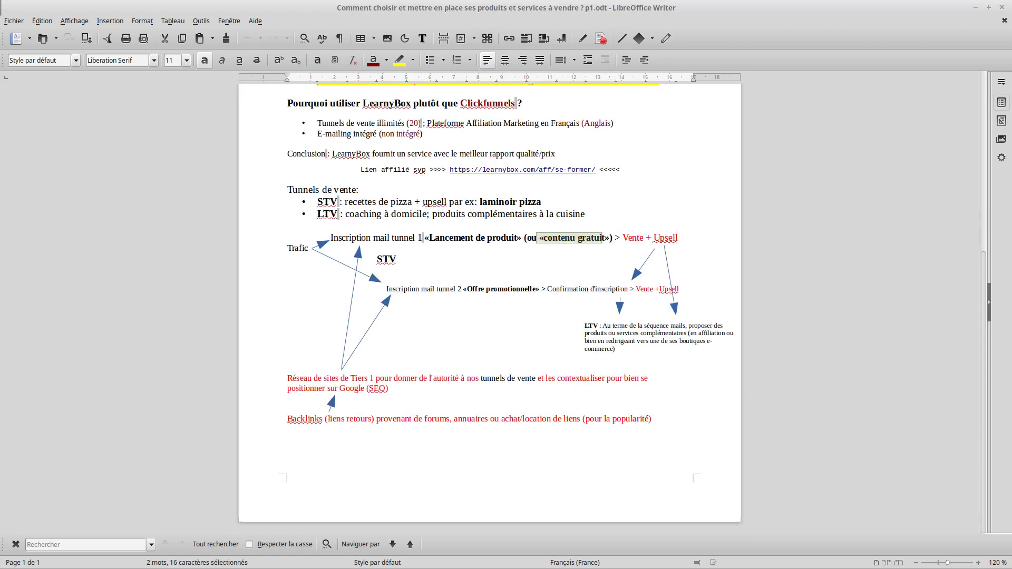
Switch back to Firefox and start creating a first sales funnel in LearnyBox's Tunnels de vente application.
key(alt+Tab)
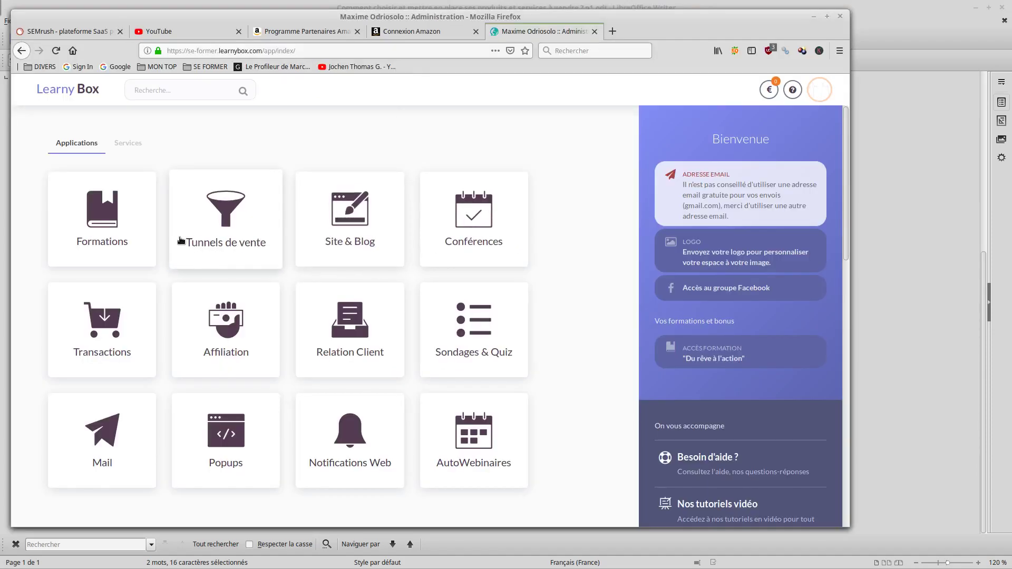
click(220, 220)
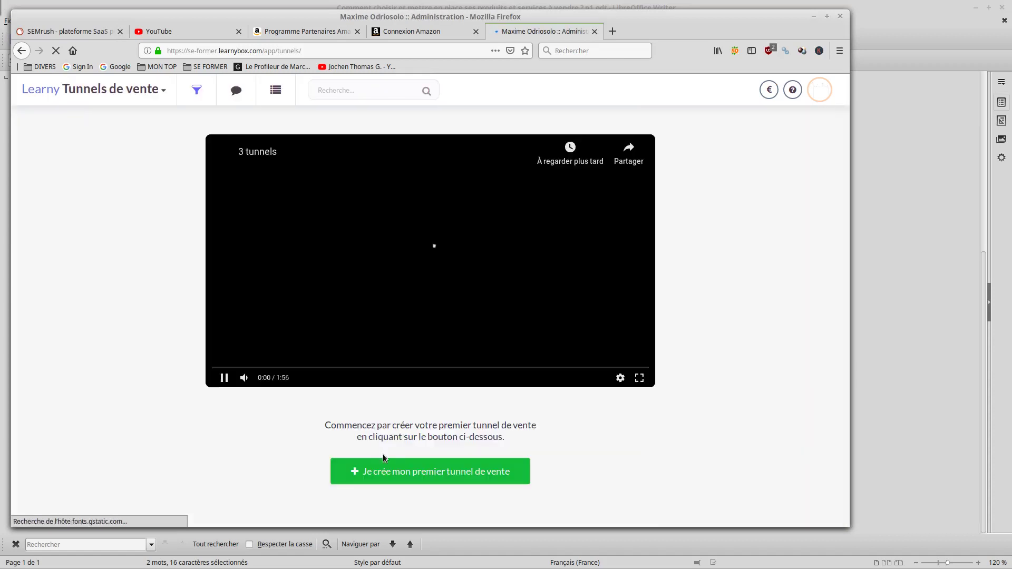
click(458, 479)
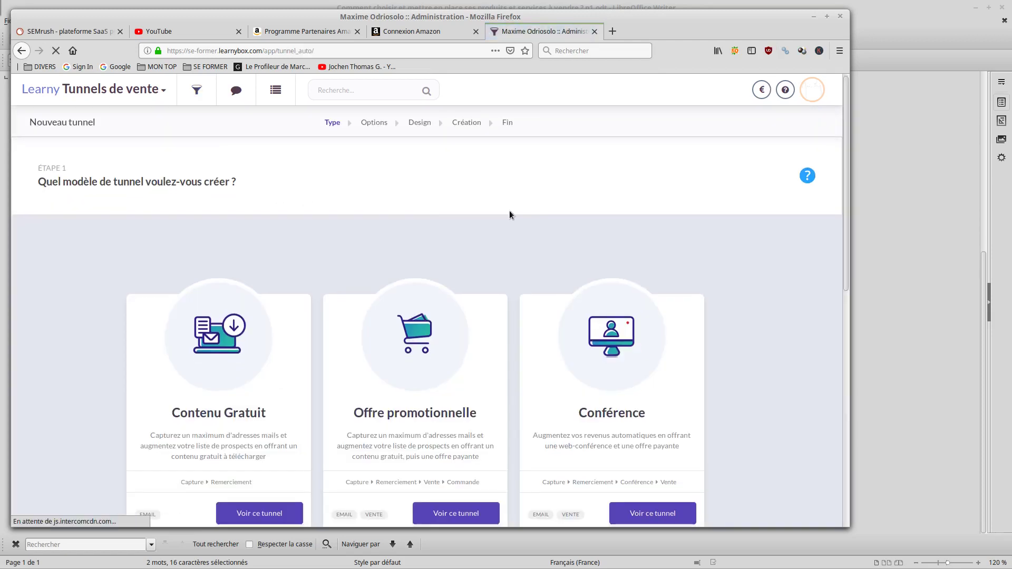
Examine the descriptions of the five tunnel models, from Contenu Gratuit to Partir de zéro.
scroll(509, 214, down, 3)
scroll(593, 283, up, 1)
scroll(521, 287, down, 1)
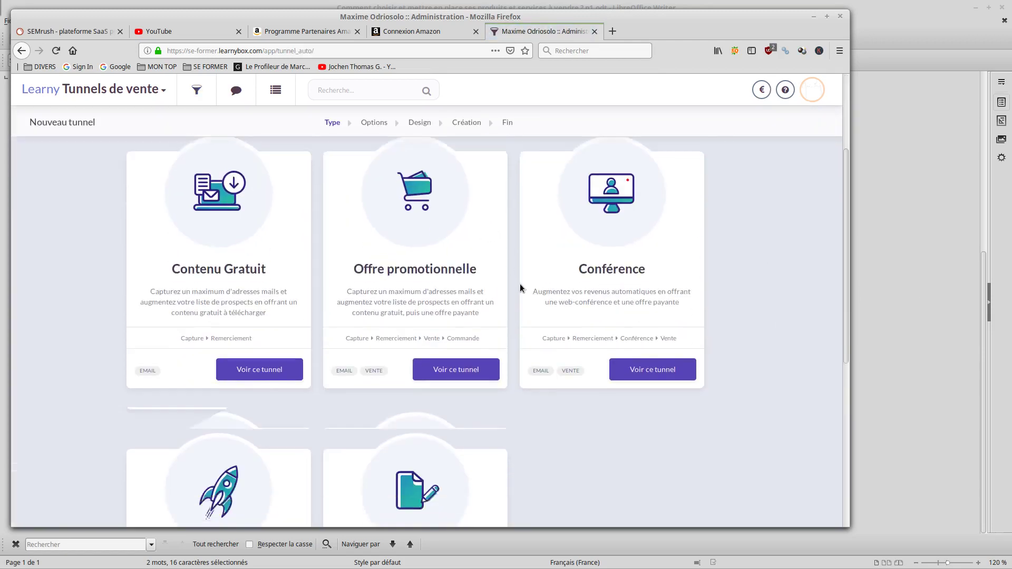
scroll(340, 266, down, 1)
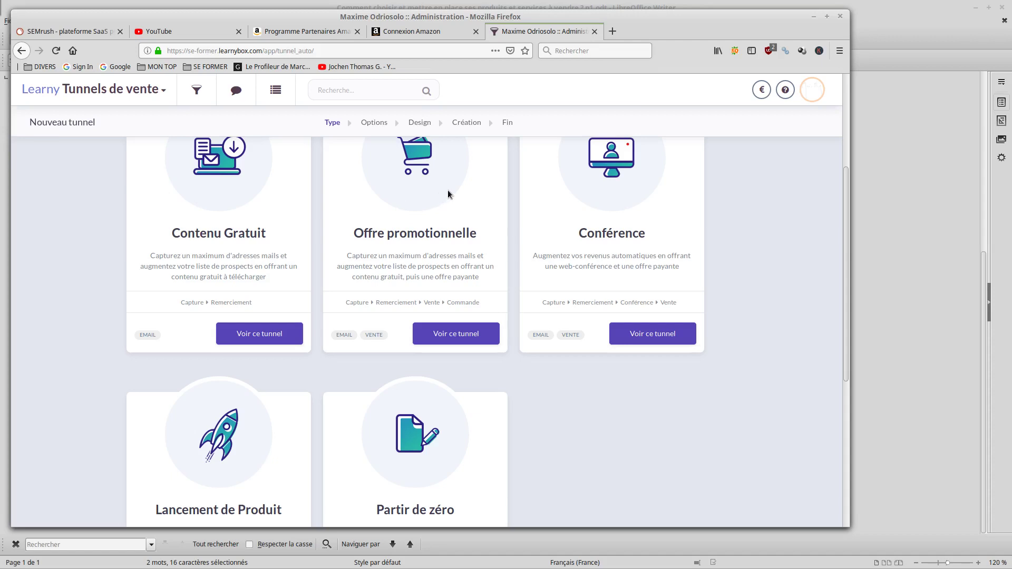
scroll(404, 316, up, 1)
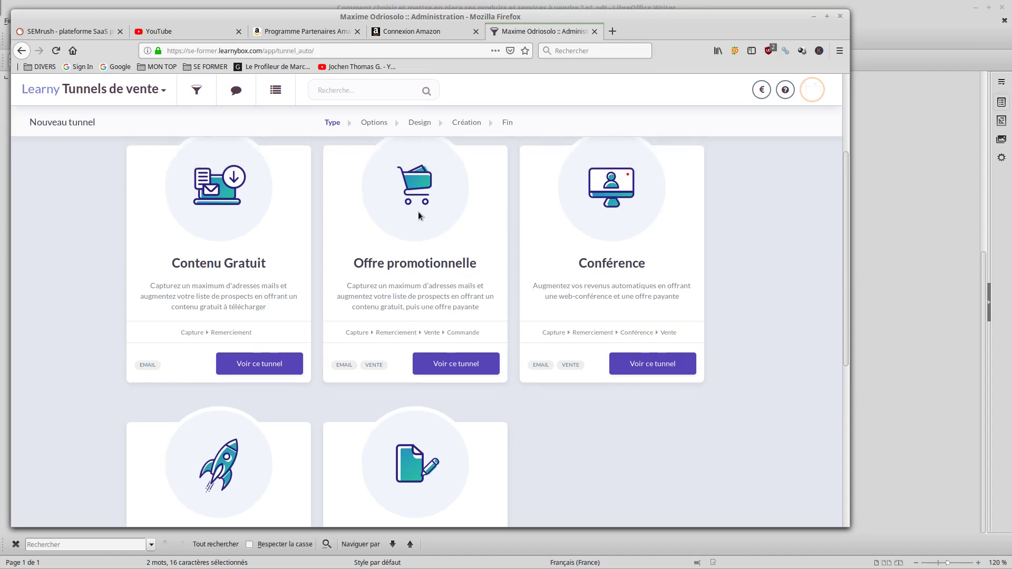
scroll(369, 284, down, 1)
scroll(350, 293, down, 4)
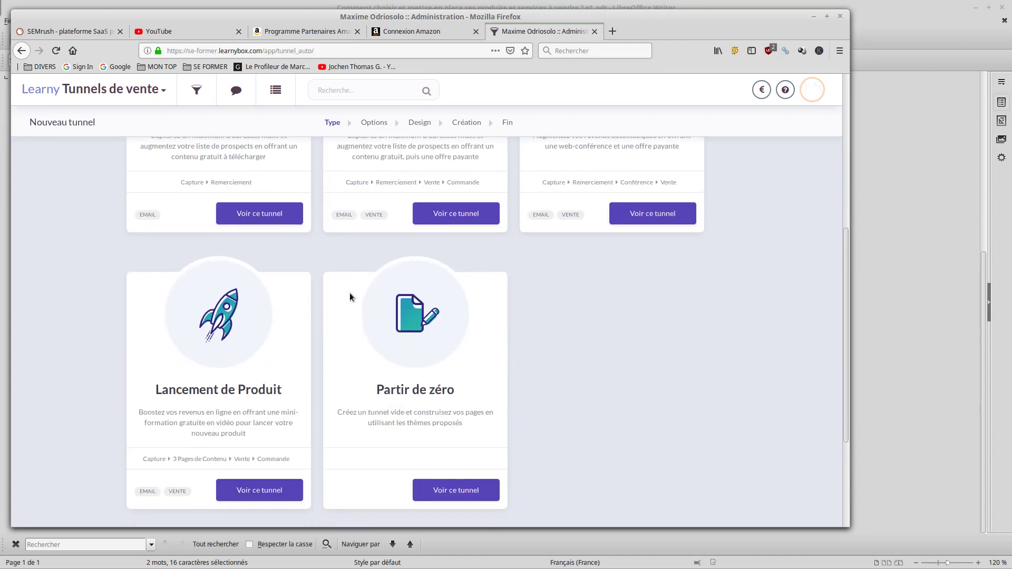
scroll(349, 293, up, 2)
scroll(230, 349, down, 3)
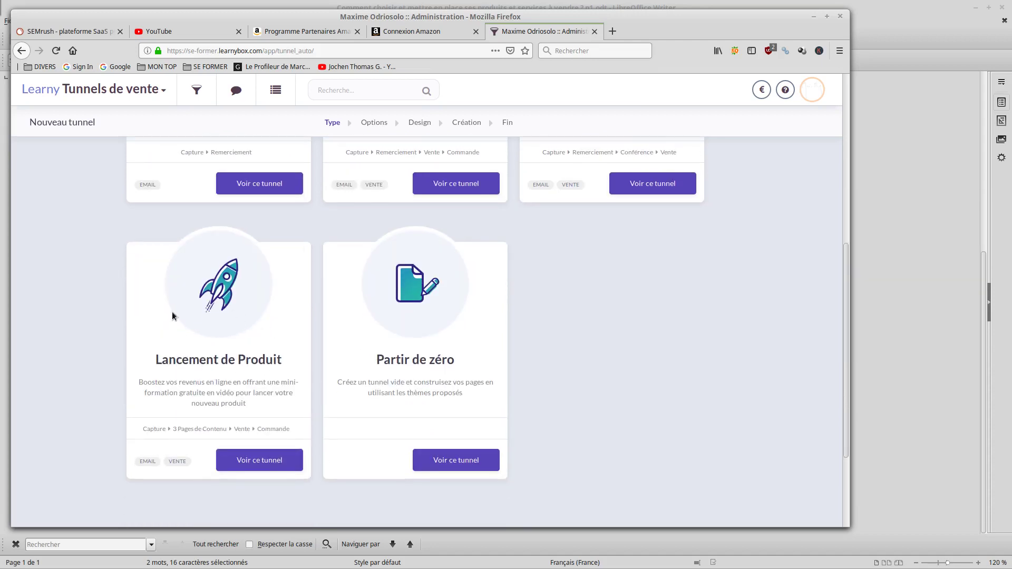
scroll(182, 352, up, 5)
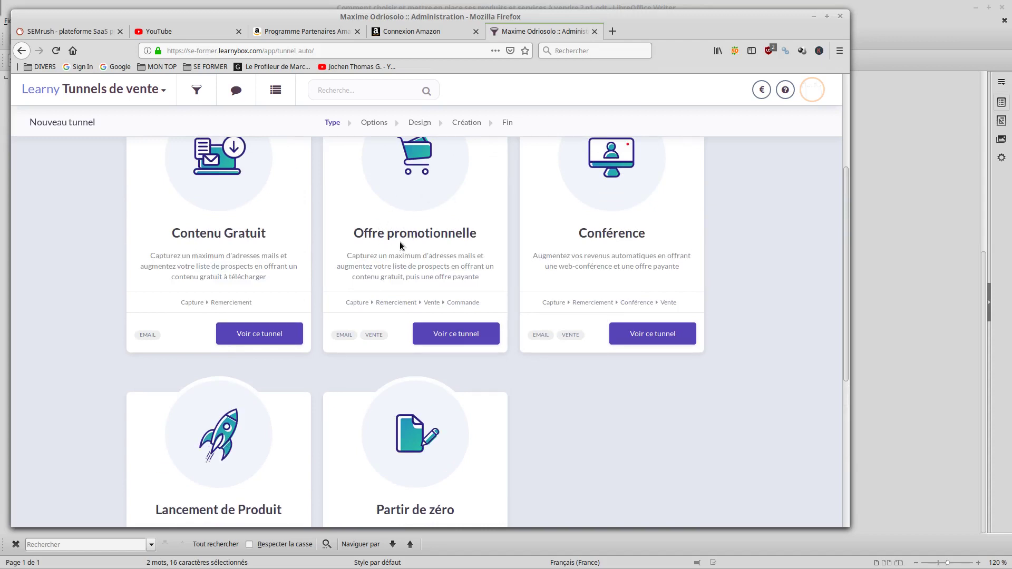
scroll(408, 222, down, 1)
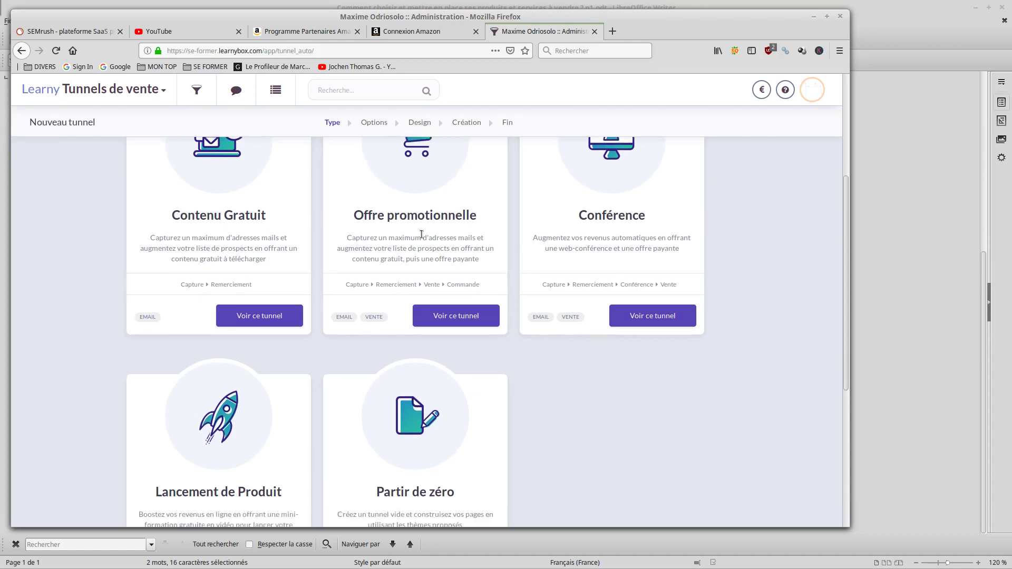
scroll(401, 208, down, 1)
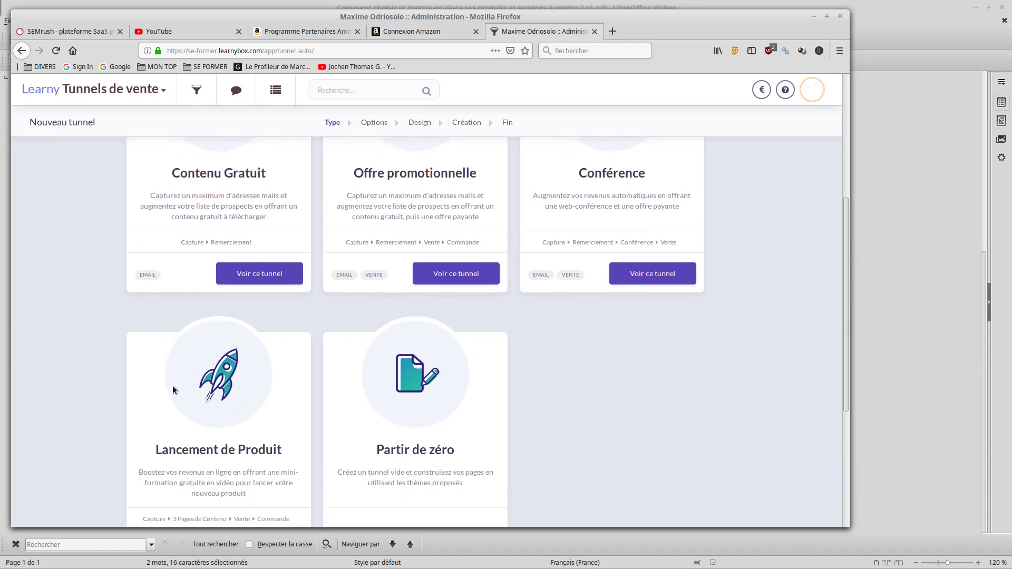
scroll(195, 392, up, 3)
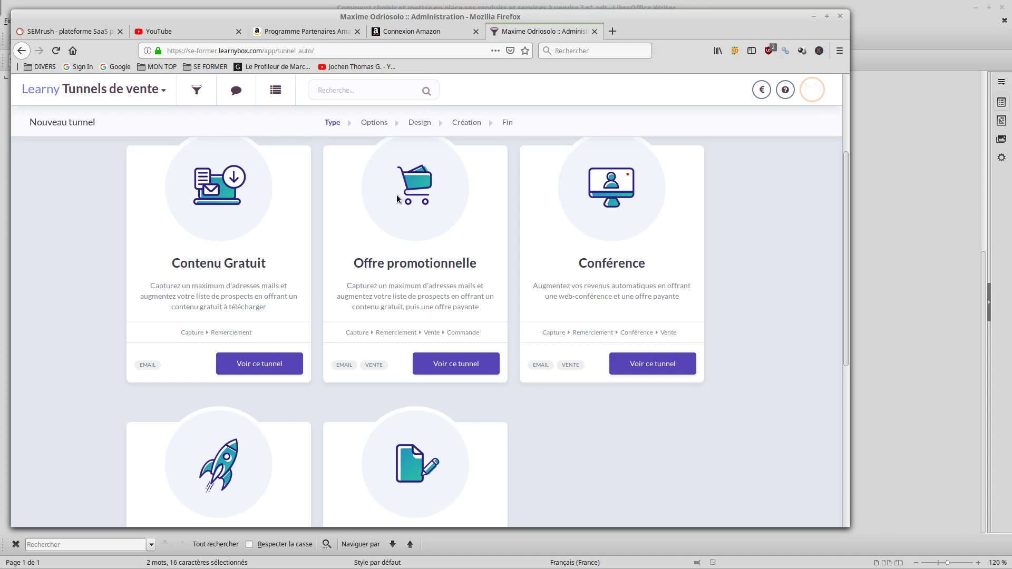
Compare the page sequences of the Offre promotionnelle and Lancement de Produit models, highlighting the Vente stage in Offre promotionnelle.
scroll(309, 287, down, 3)
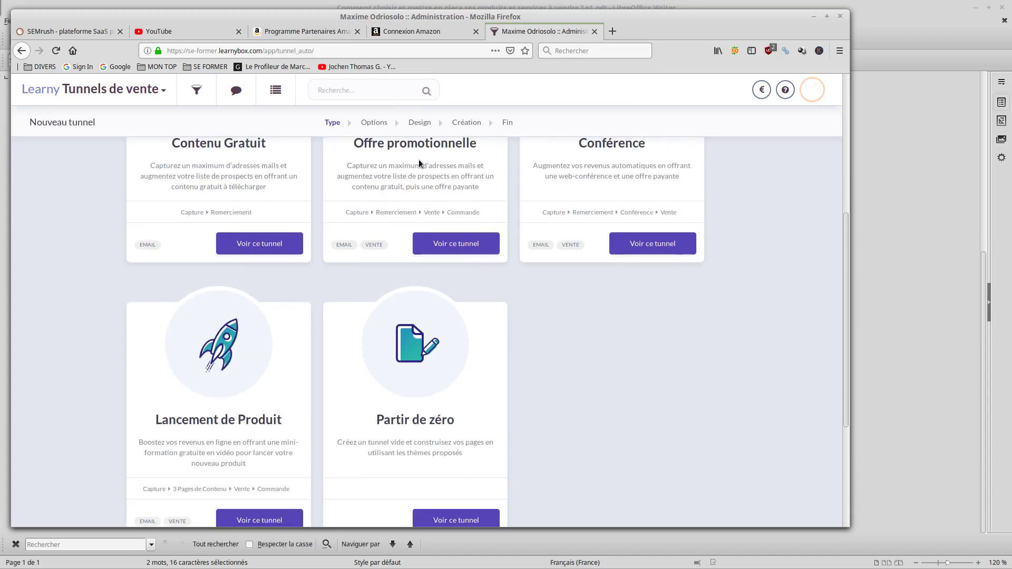
scroll(192, 329, down, 3)
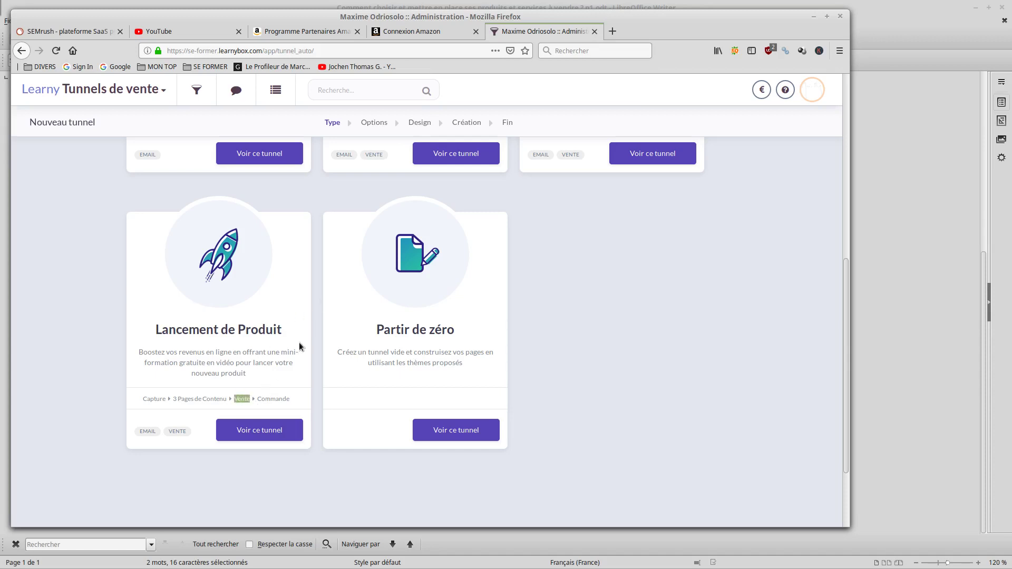
scroll(337, 311, up, 3)
drag(423, 272, 438, 272)
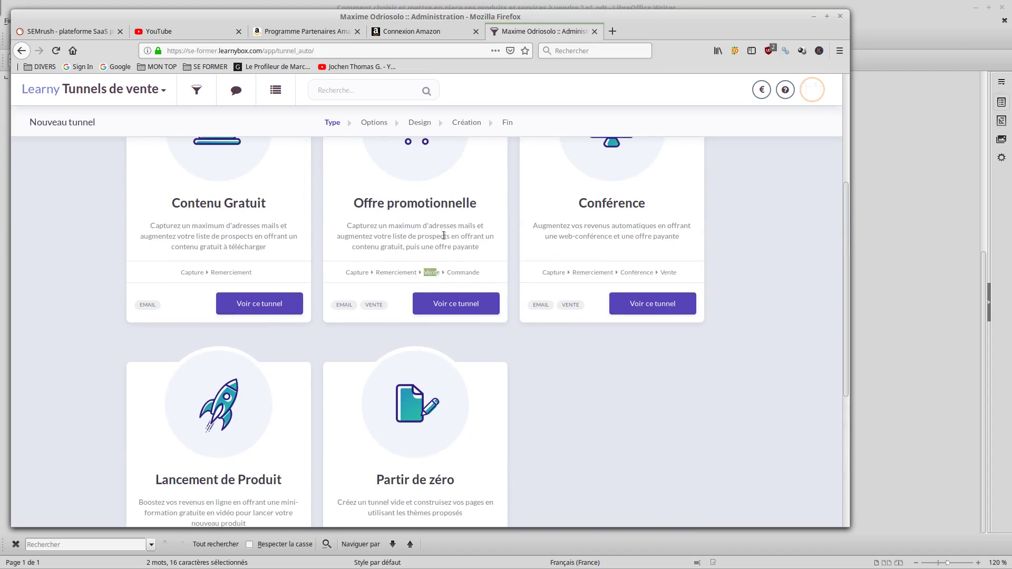
scroll(225, 431, down, 3)
scroll(213, 415, up, 2)
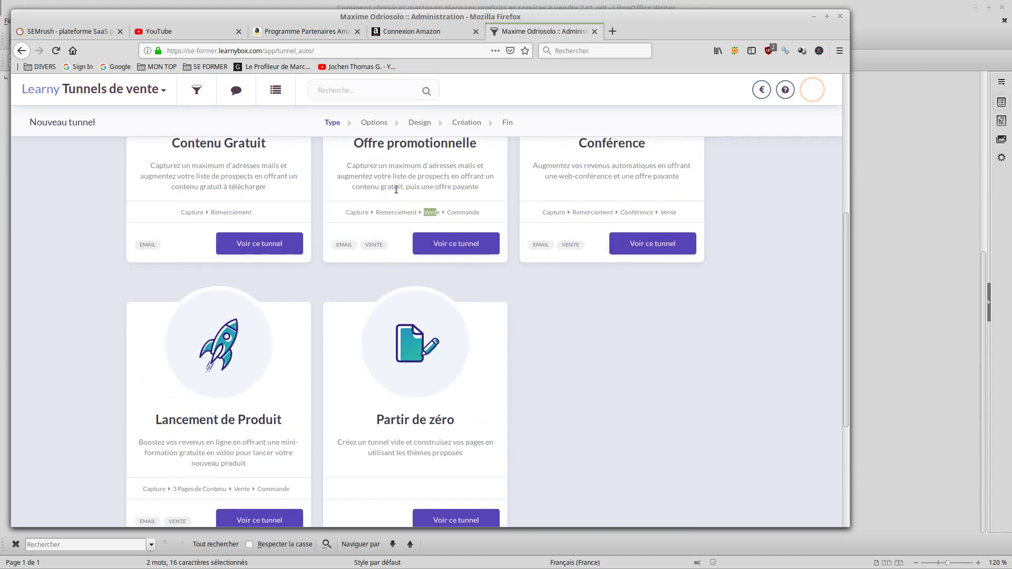
scroll(330, 247, up, 2)
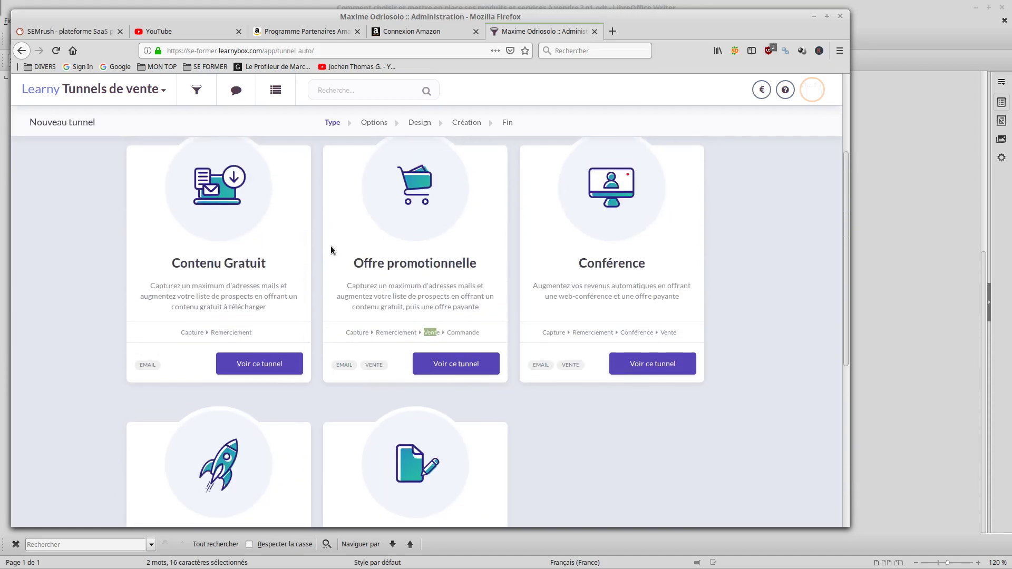
scroll(299, 271, down, 3)
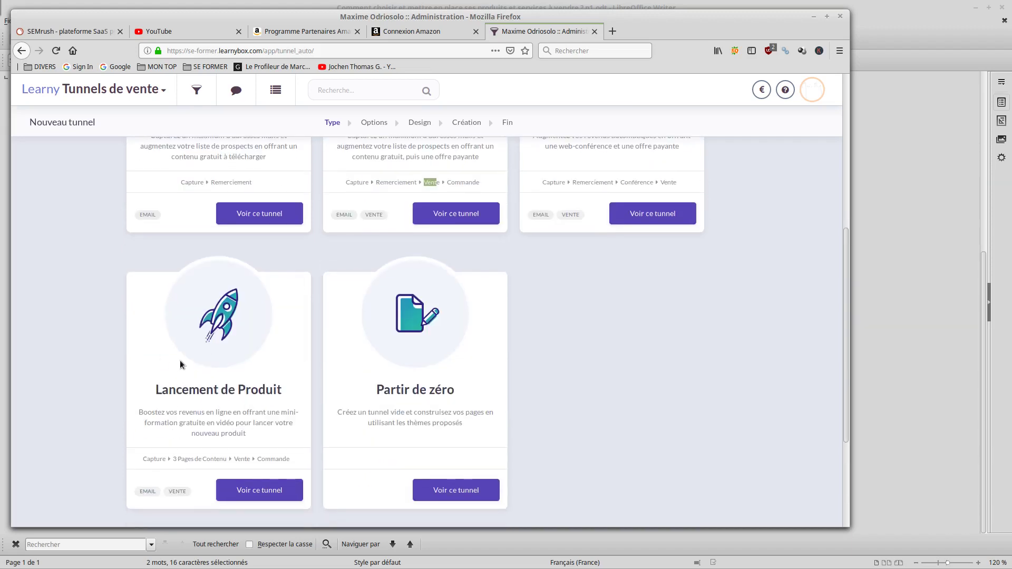
scroll(213, 373, up, 3)
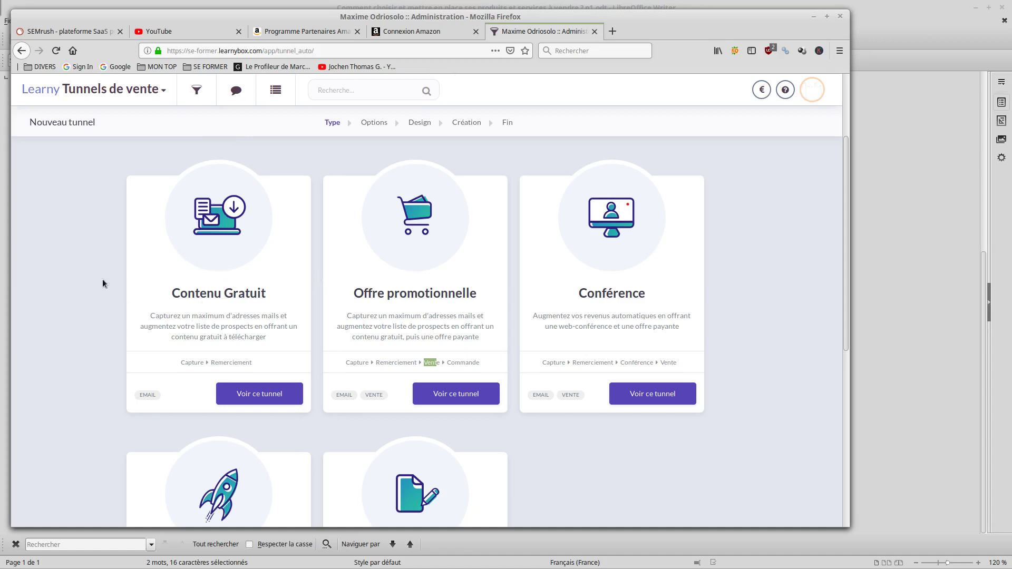
scroll(223, 331, down, 3)
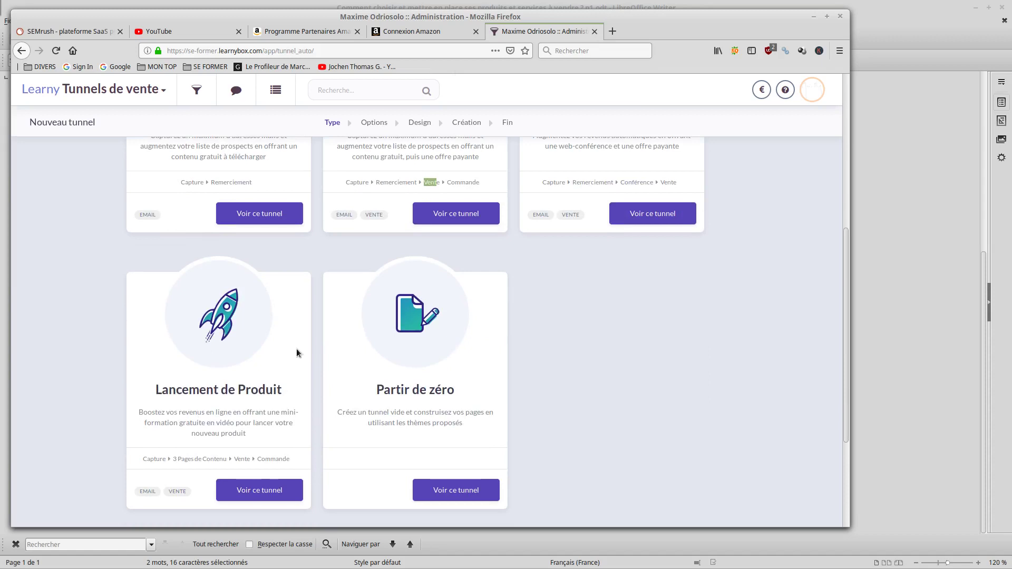
Open the Lancement de Produit model and start creating this tunnel automatically.
click(261, 490)
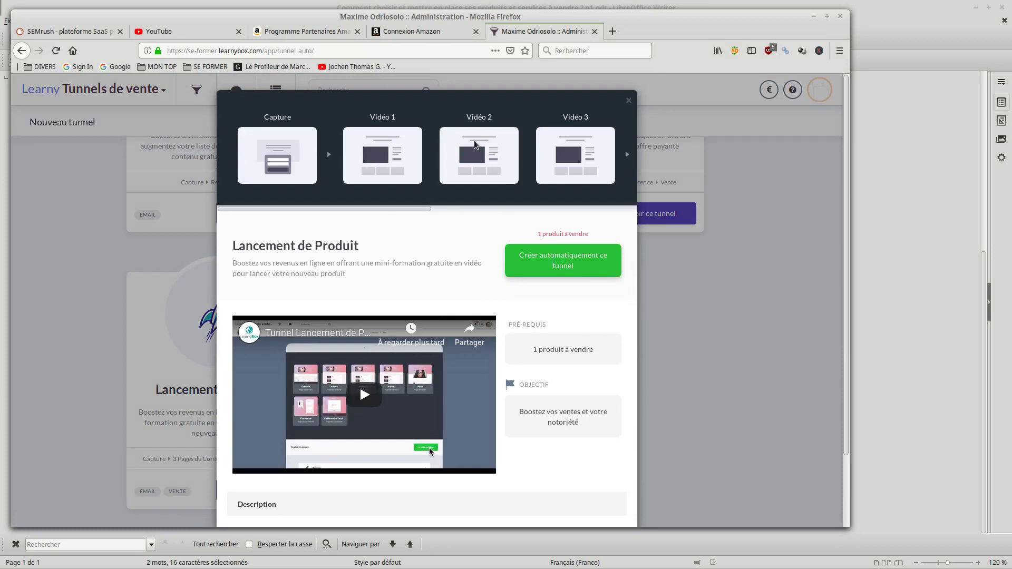
click(565, 273)
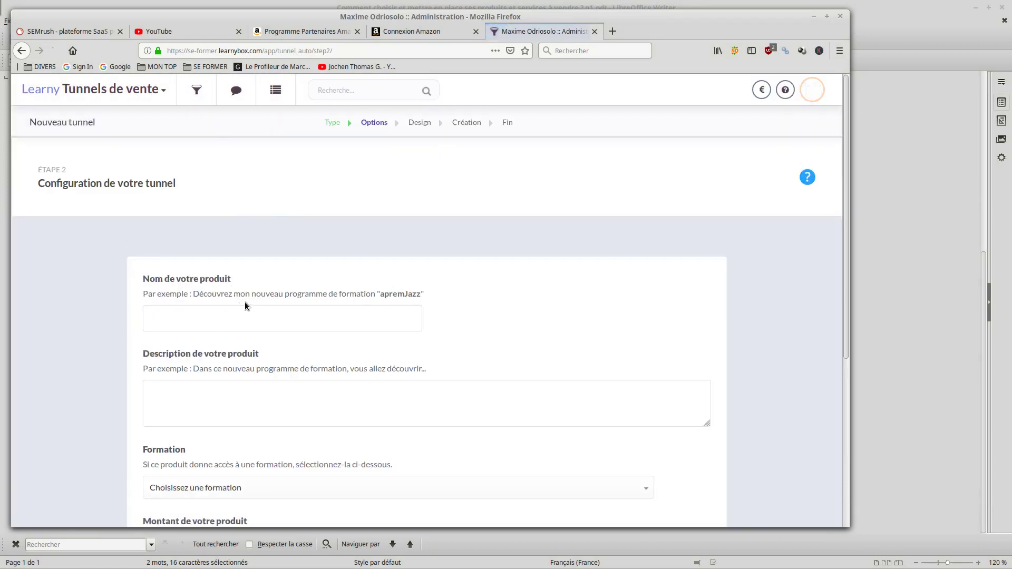
Review the tunnel configuration form from the product name to the LearnyMail option, including the choices offered for Formation.
click(289, 321)
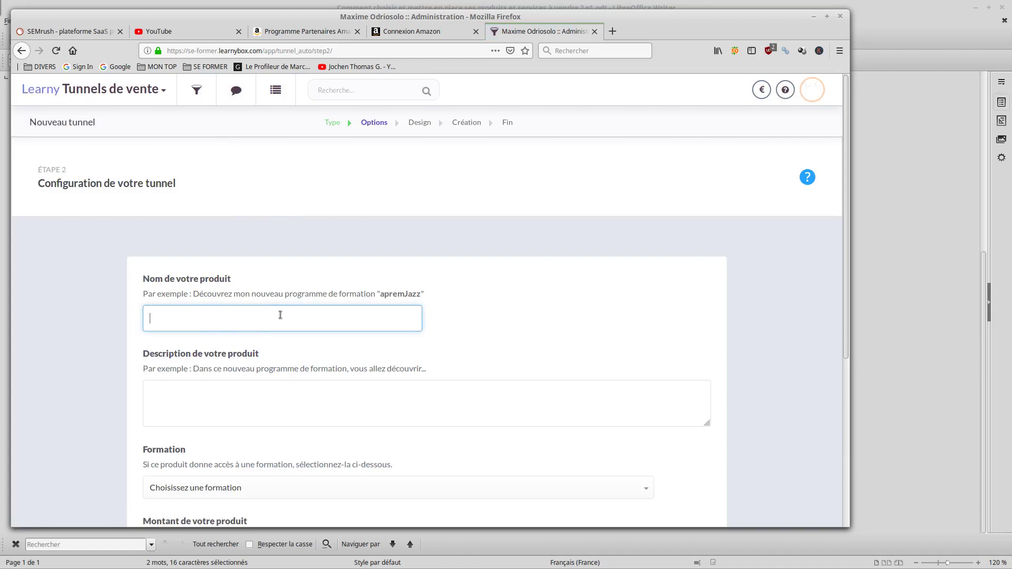
scroll(301, 341, down, 2)
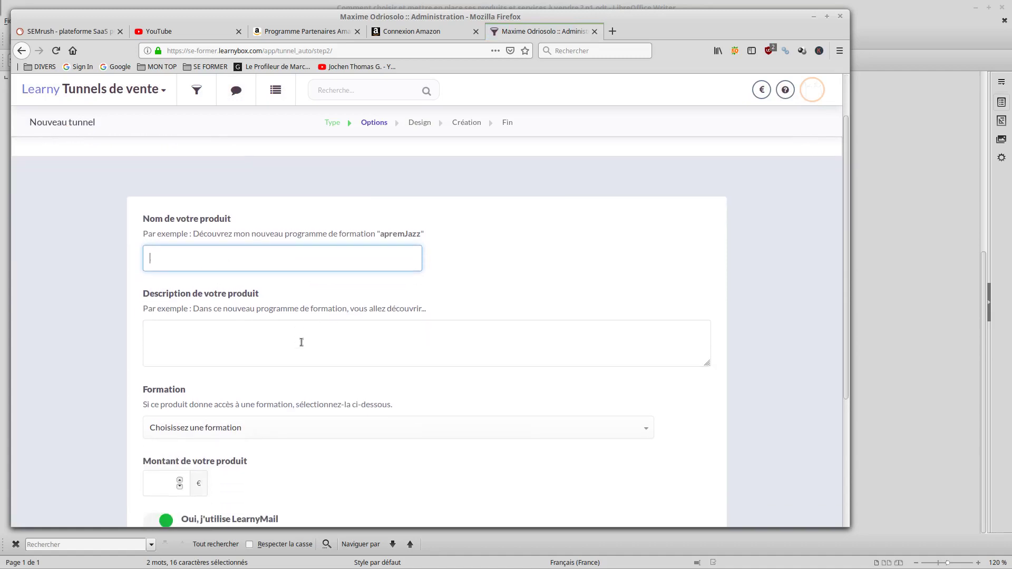
scroll(286, 335, down, 4)
click(209, 310)
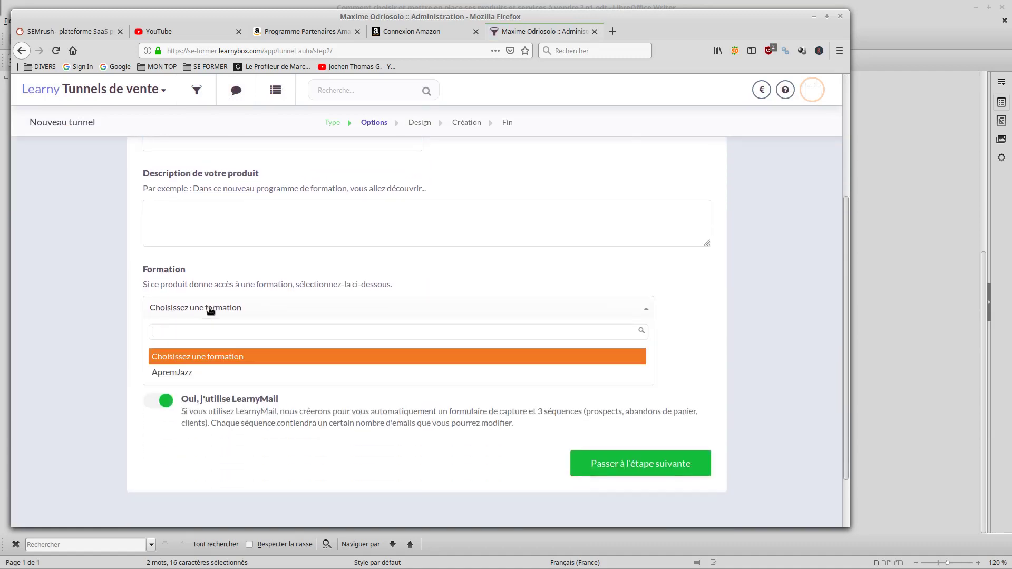
click(279, 299)
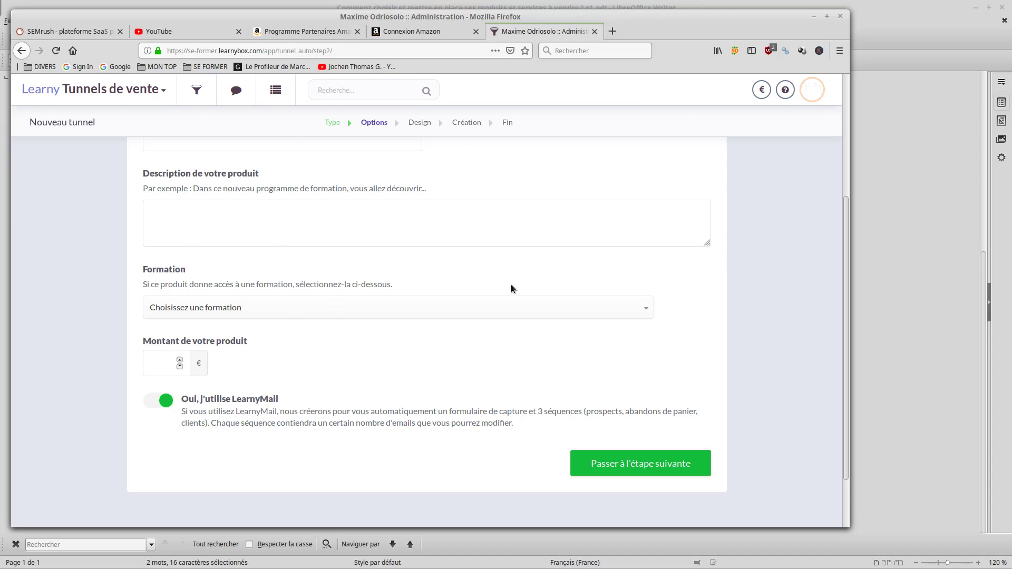
Switch to LibreOffice Writer and highlight the boxed slogan «Mettre le bon produit/service en face de la bonne personne!» and the list below it.
scroll(510, 287, up, 3)
key(alt+Tab)
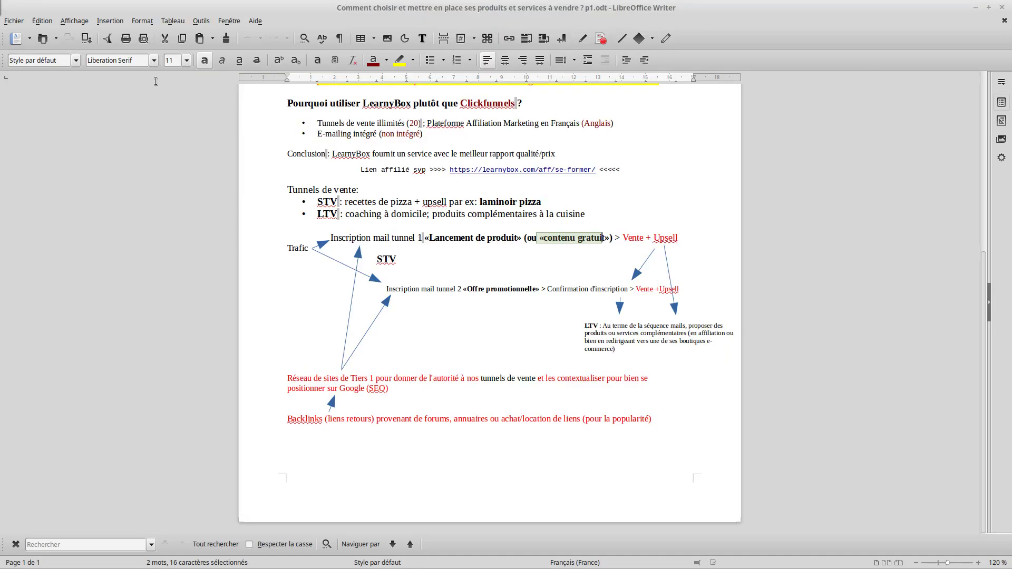
scroll(365, 271, up, 10)
drag(366, 184, 559, 243)
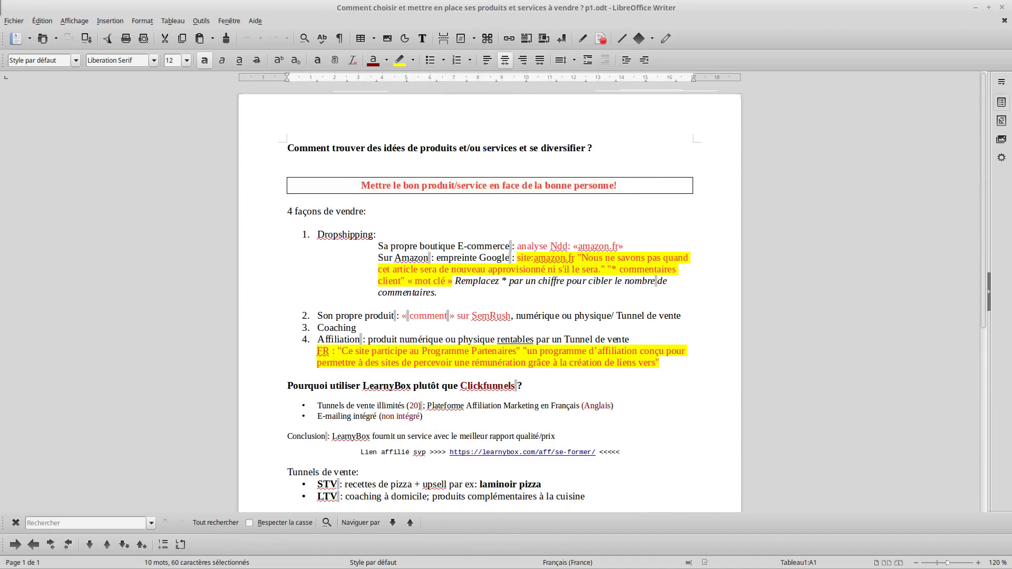
click(617, 339)
Switch back to Firefox and open the SEMrush dashboard.
key(alt+Tab)
click(66, 31)
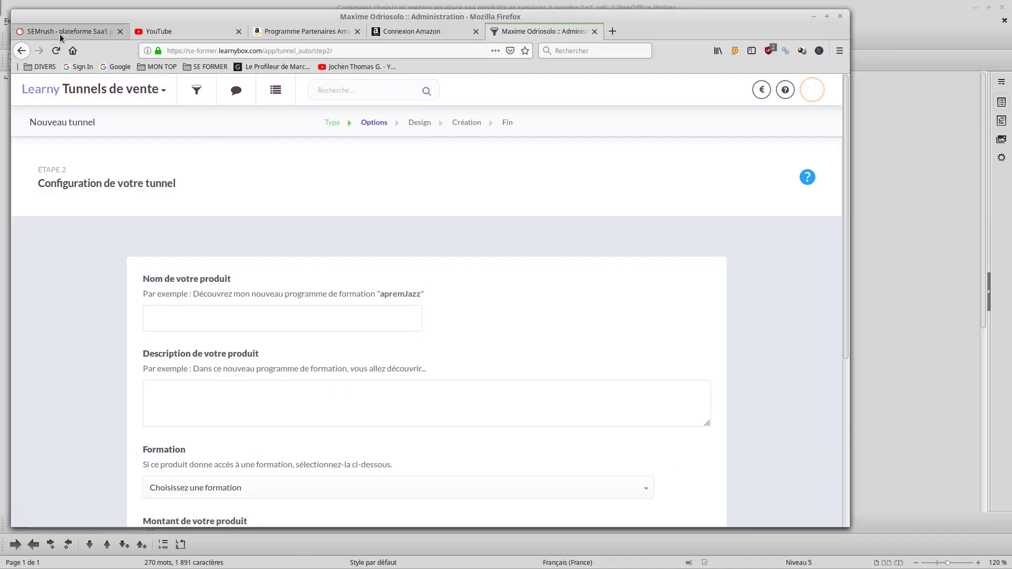
click(426, 281)
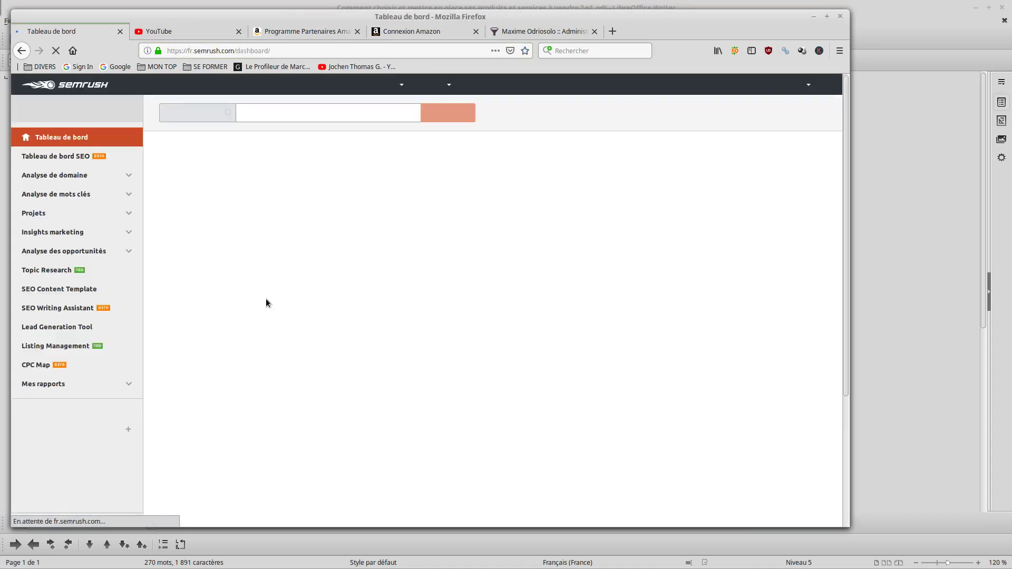
drag(336, 17, 330, 13)
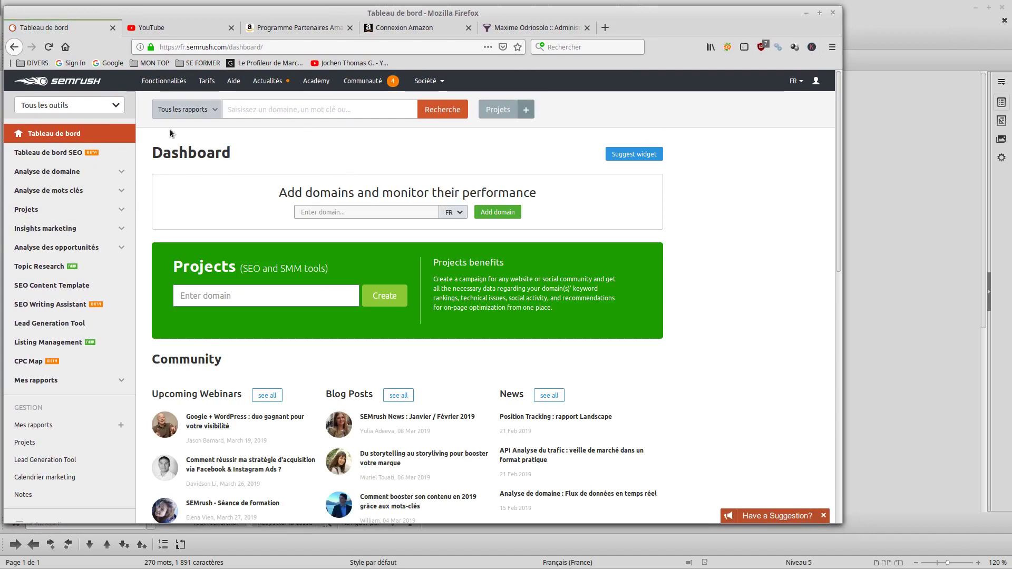
Look up the keyword «pizza» in SEMrush and run the Keyword Magic Tool on it for France.
click(61, 193)
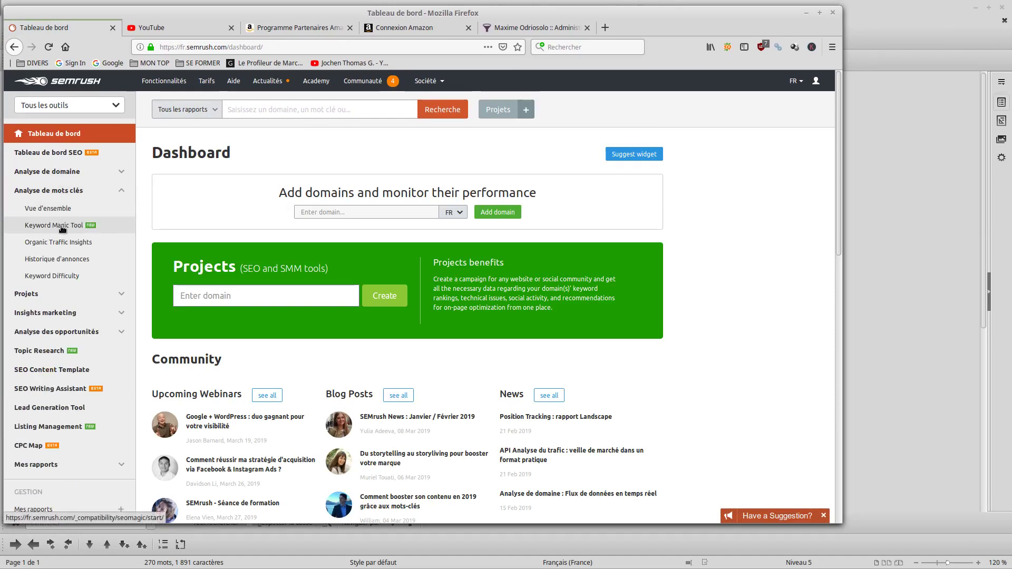
click(273, 110)
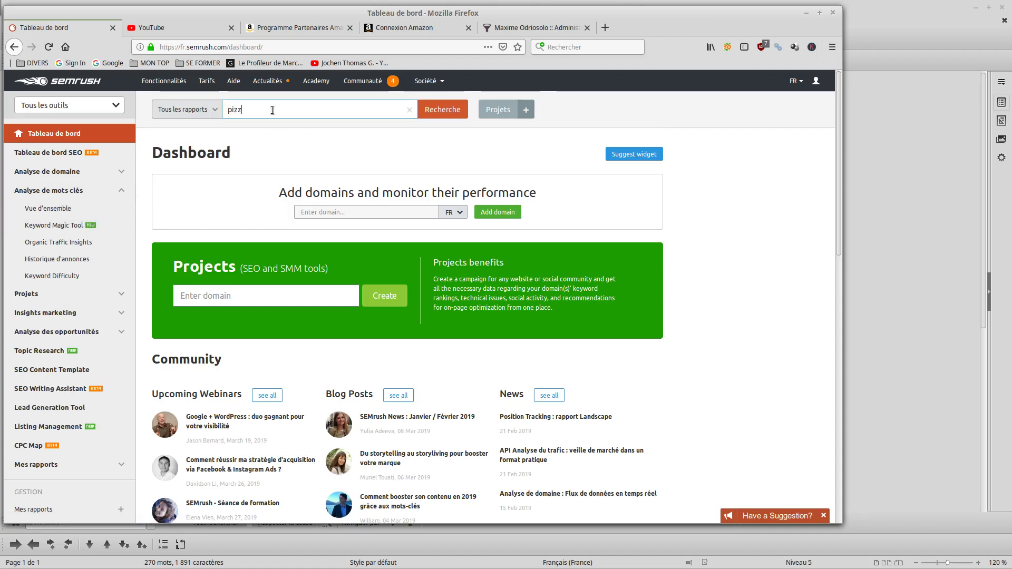
click(447, 108)
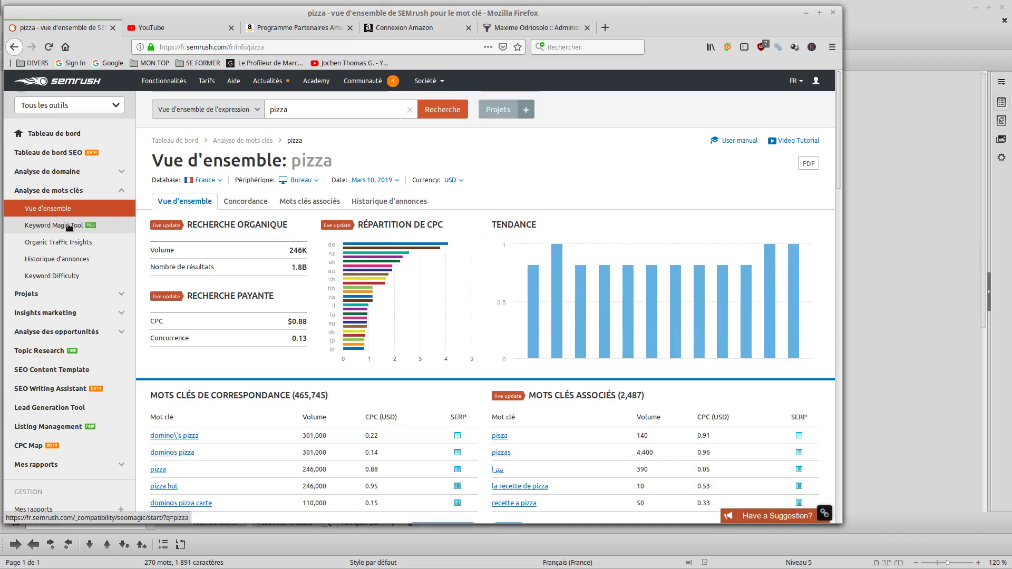
click(70, 227)
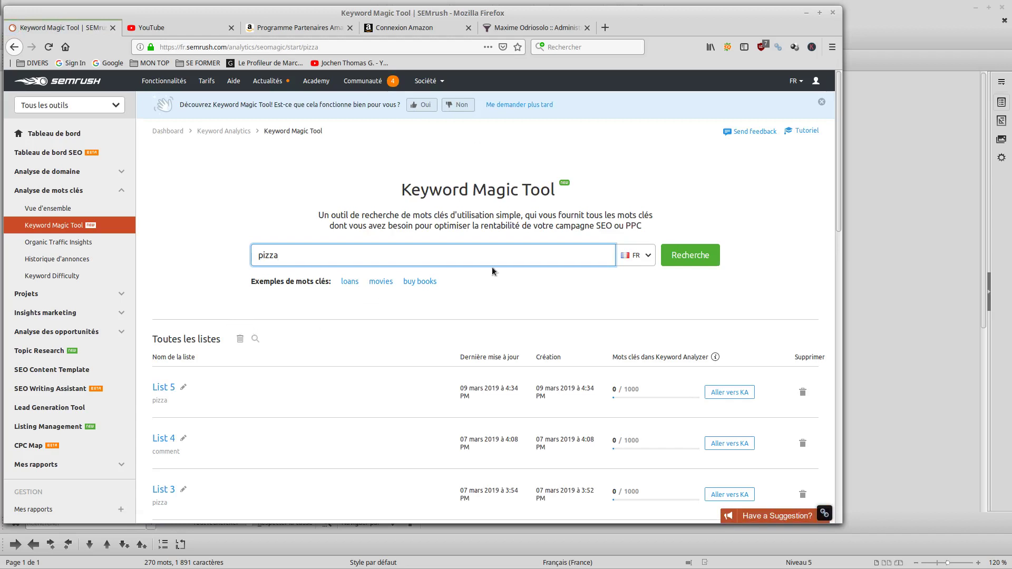
click(680, 260)
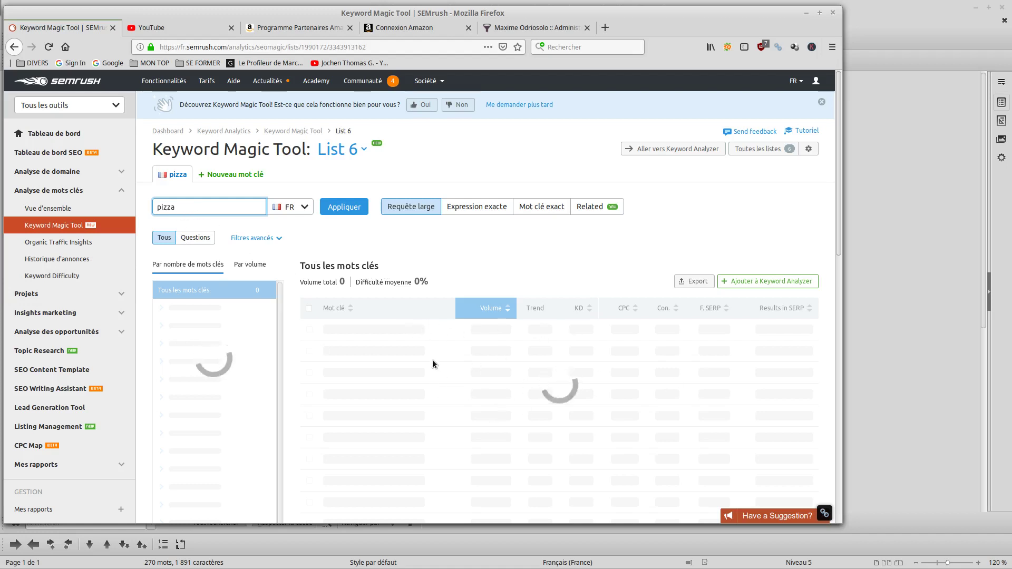
Narrow the pizza keywords to the «recette» group and examine its keyword ideas and search volumes.
scroll(403, 326, down, 3)
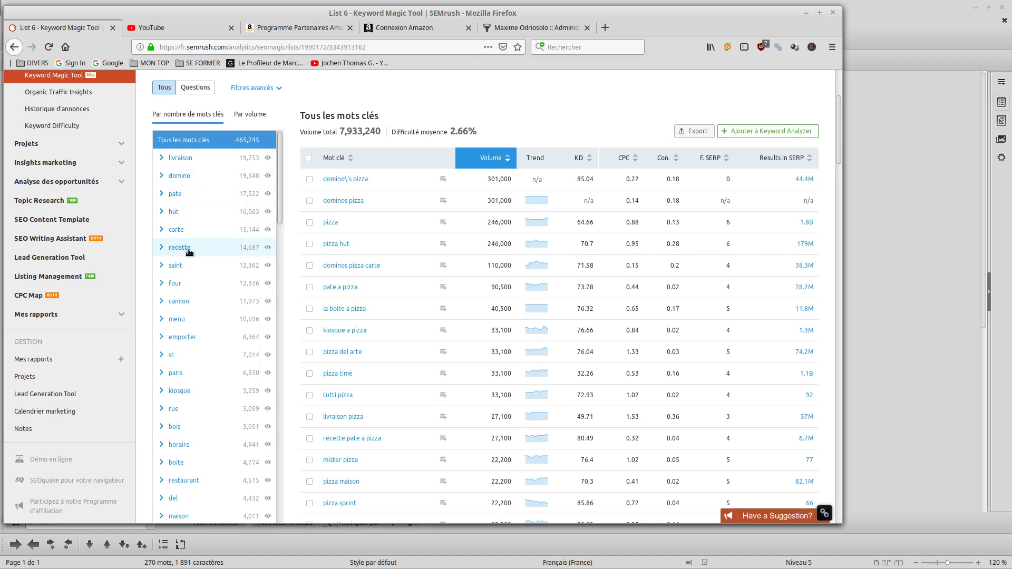
scroll(188, 252, up, 3)
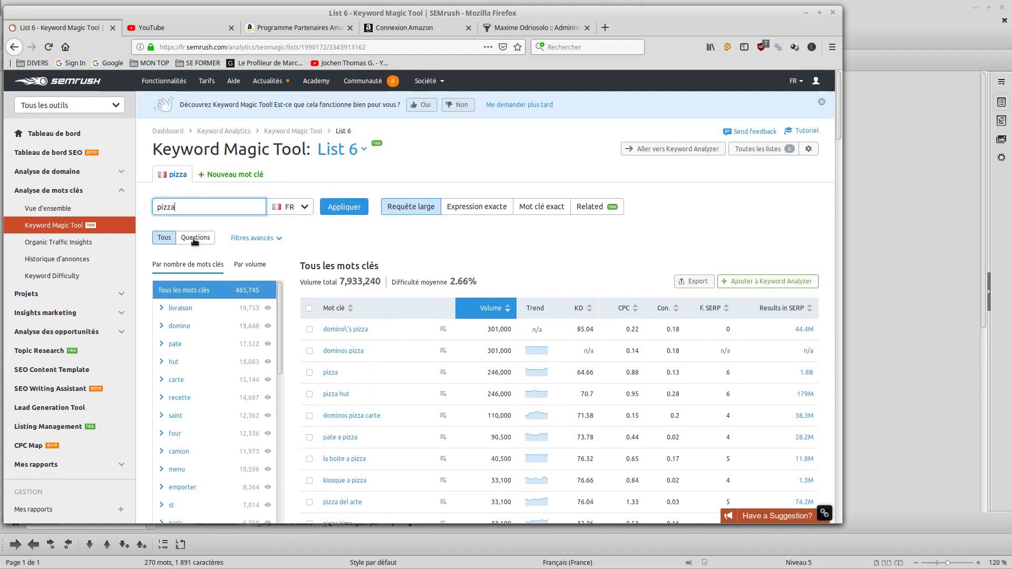
drag(192, 213, 150, 207)
scroll(290, 323, down, 2)
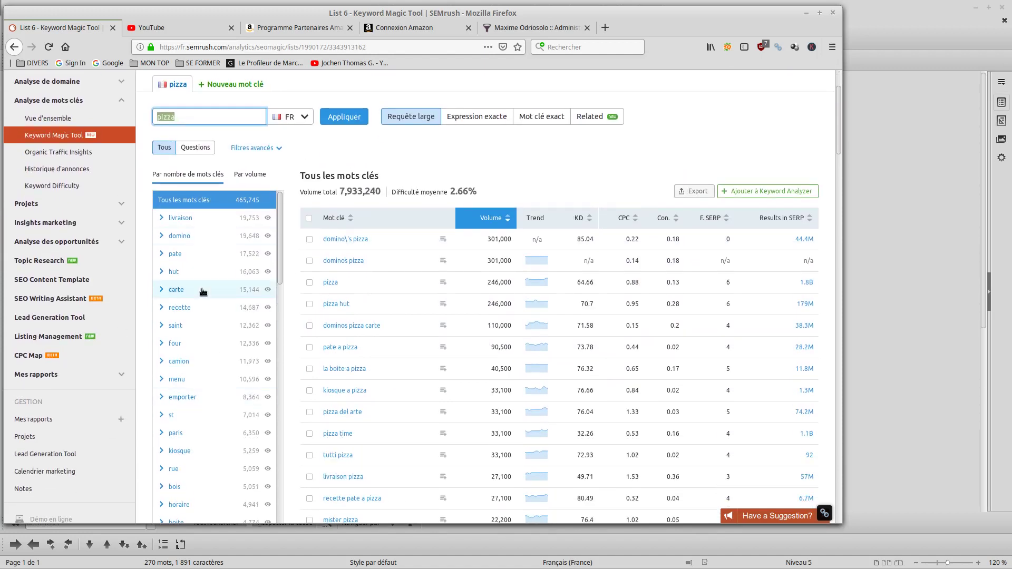
click(349, 312)
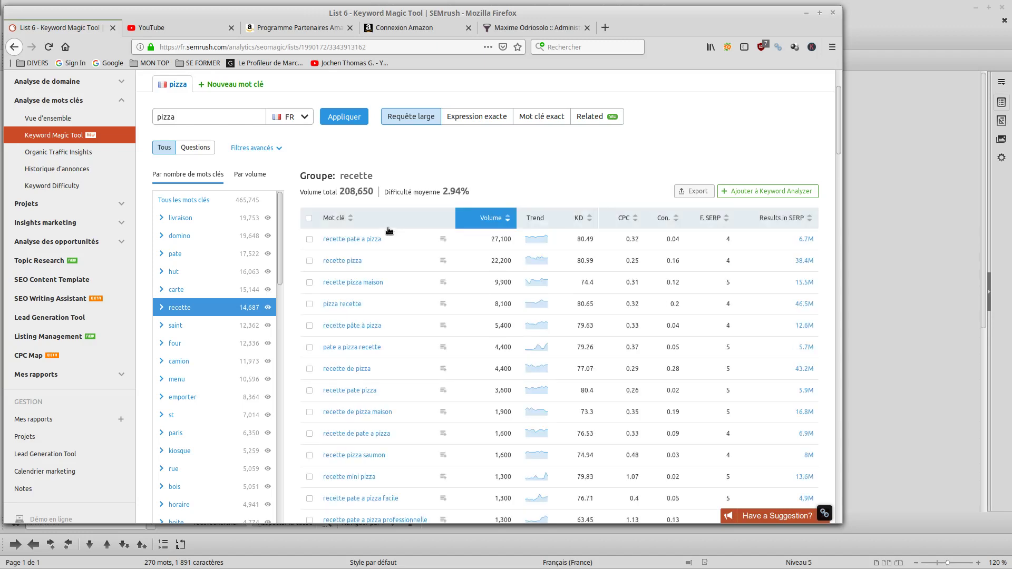
scroll(350, 232, down, 1)
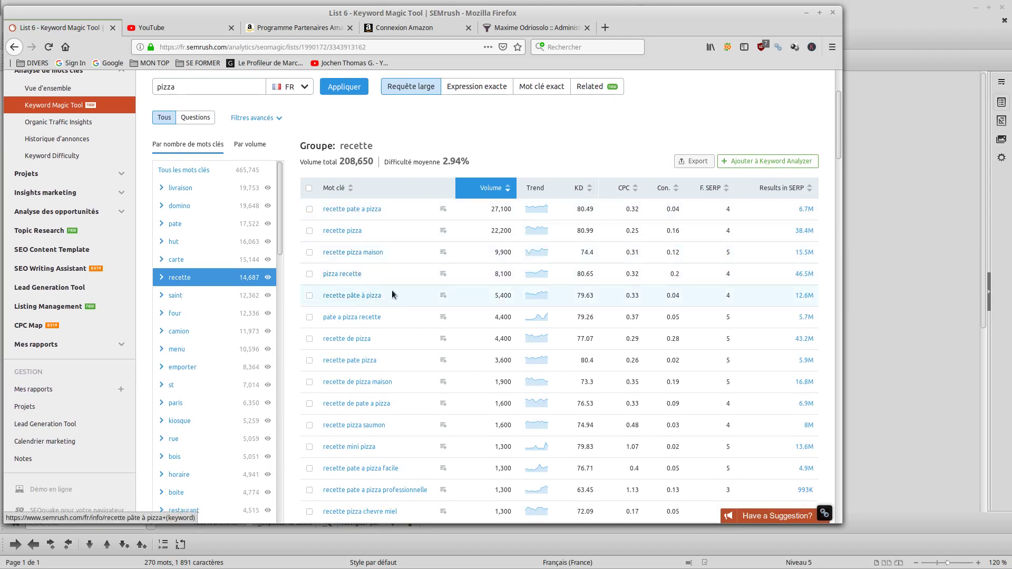
scroll(374, 324, down, 1)
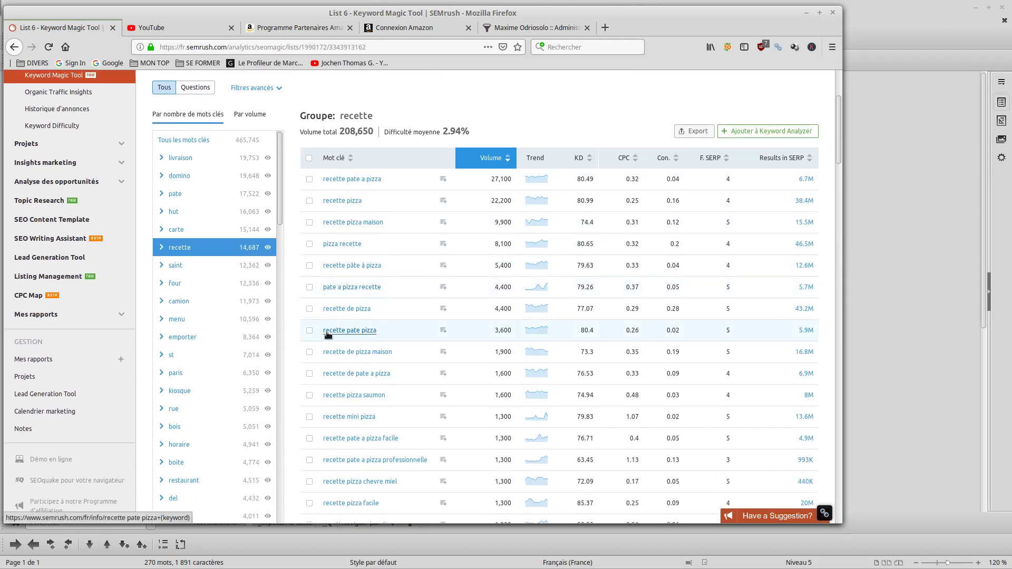
scroll(379, 356, down, 2)
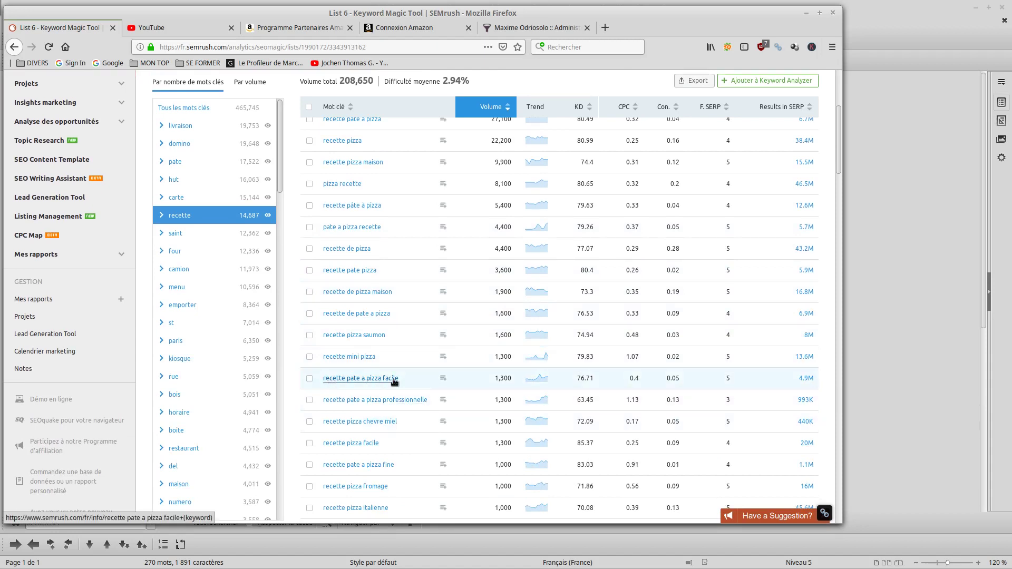
scroll(350, 296, up, 5)
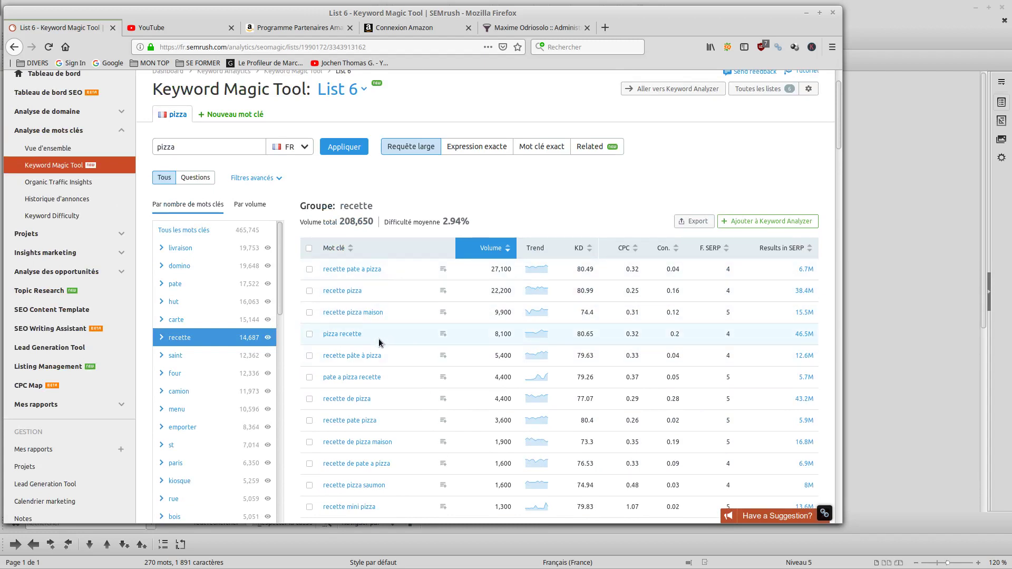
scroll(729, 163, up, 2)
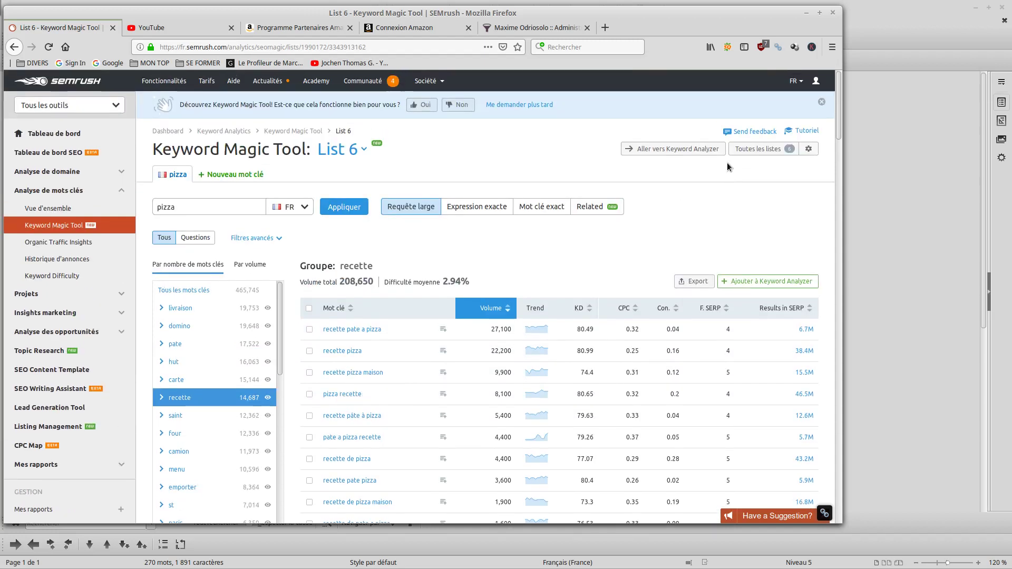
Log out of SEMrush and return to the LearnyBox tunnel configuration page.
click(816, 83)
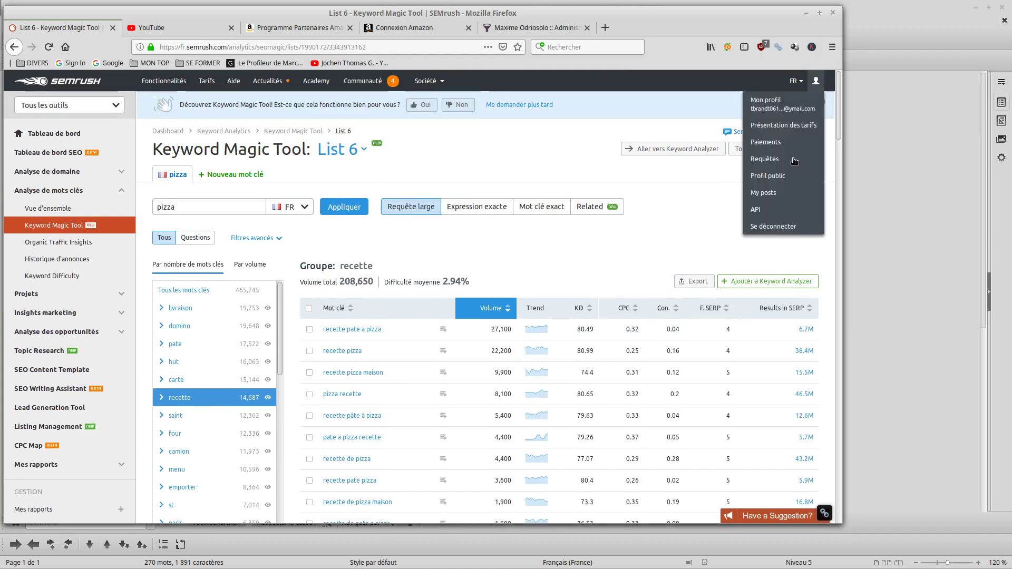
click(779, 227)
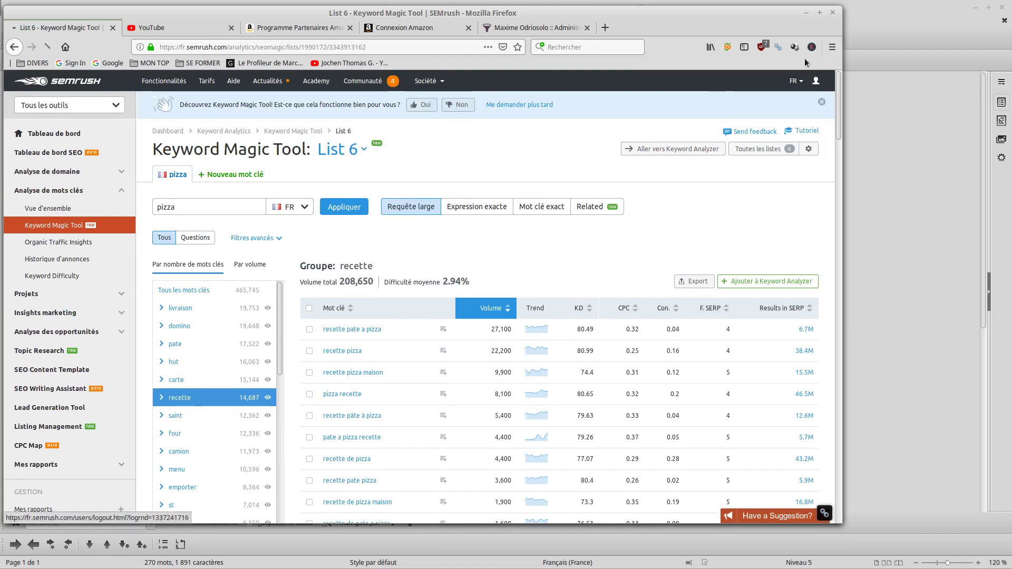
click(175, 22)
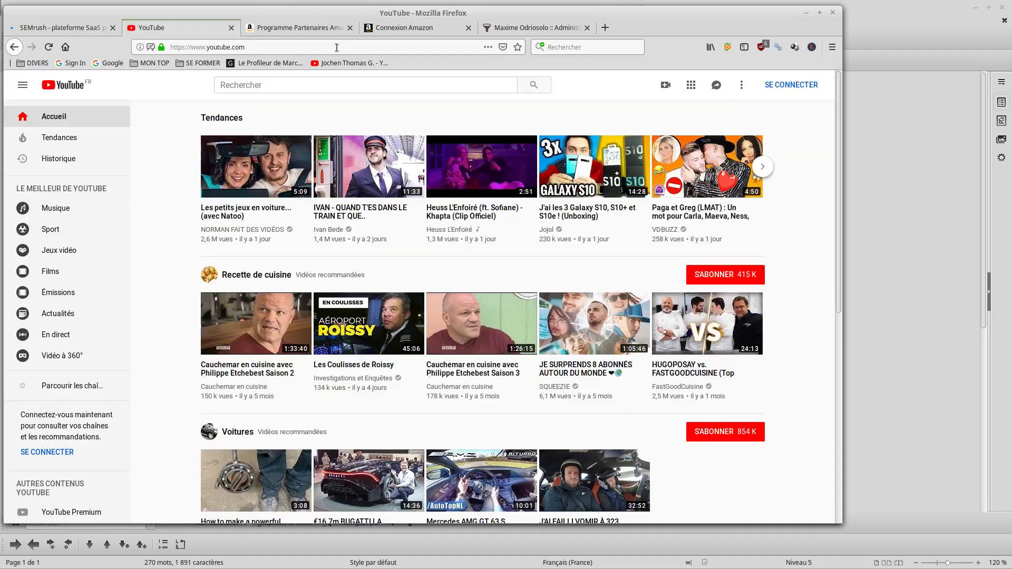
click(513, 25)
Go through the product name, description and Formation fields of the tunnel form, pointing out the ApremJazz choice.
click(302, 315)
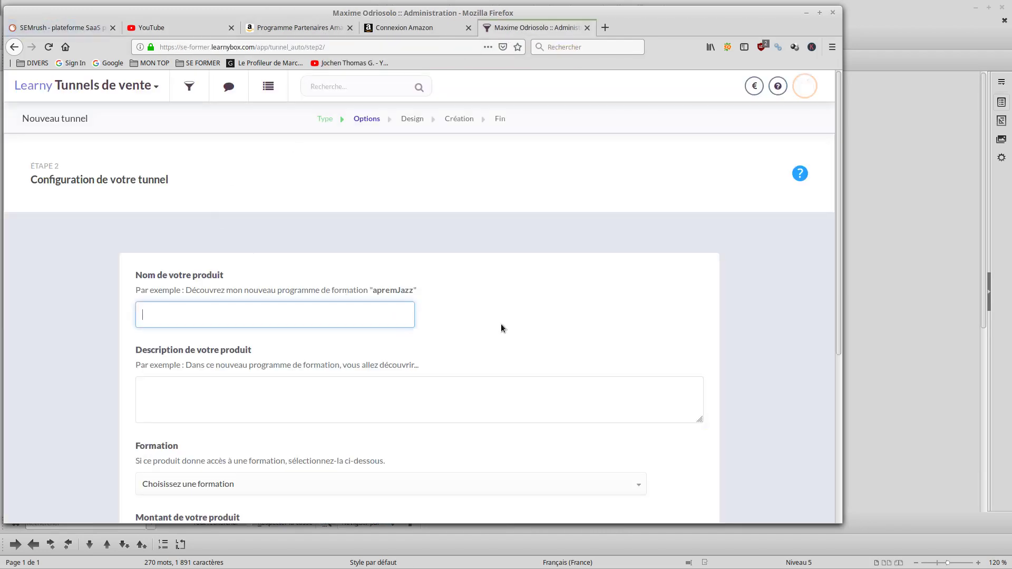
scroll(501, 328, down, 3)
click(245, 271)
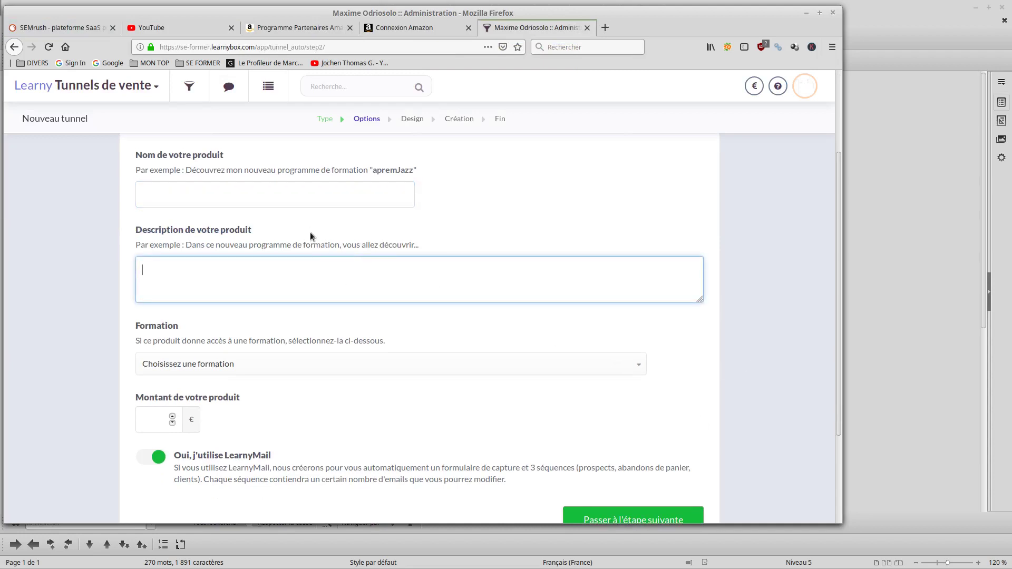
click(284, 192)
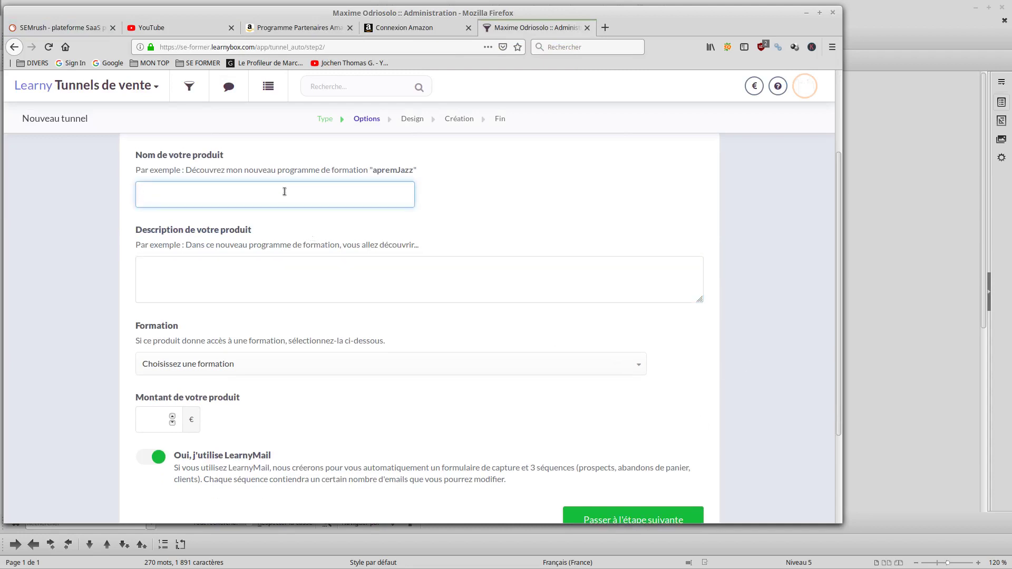
click(243, 375)
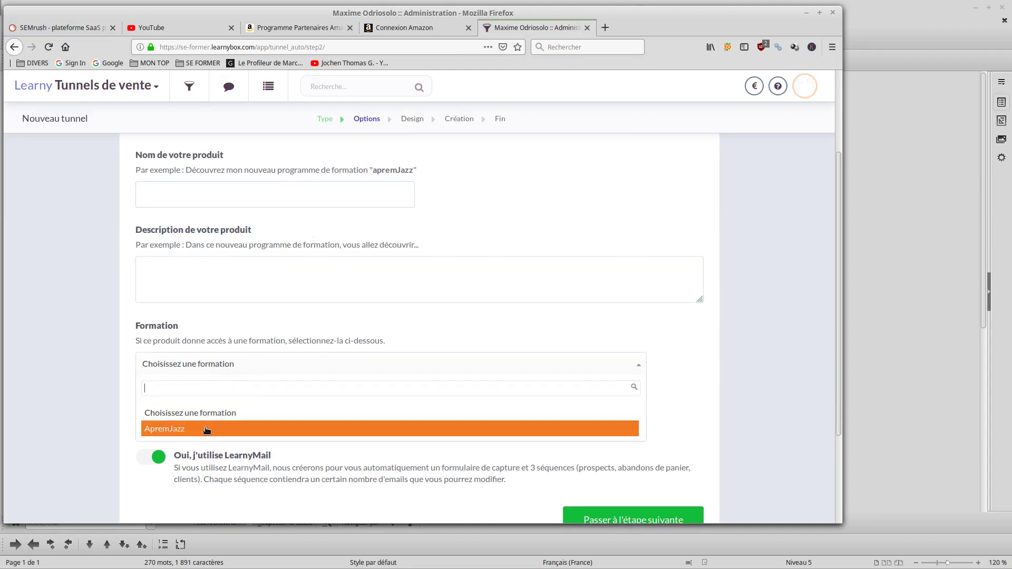
scroll(370, 269, down, 3)
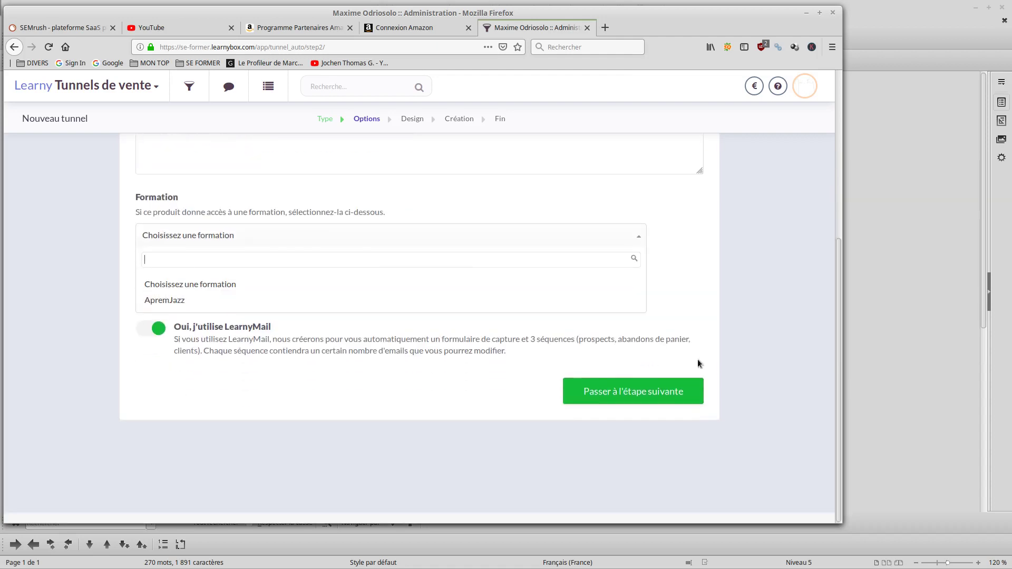
click(605, 463)
Leave the tunnel configuration and open LearnyBox's Formations application.
scroll(564, 283, up, 5)
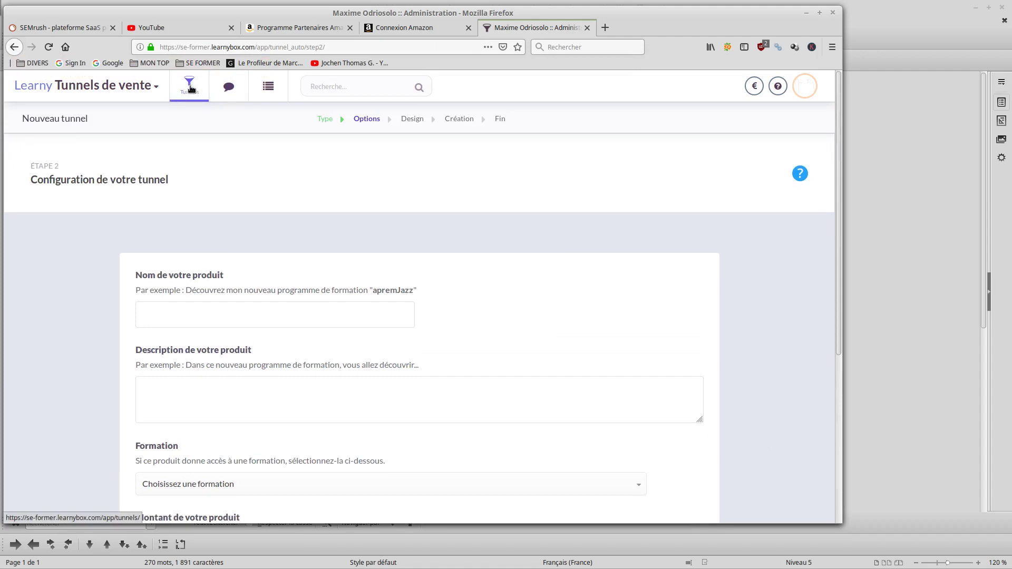
mouse_move(103, 86)
click(58, 177)
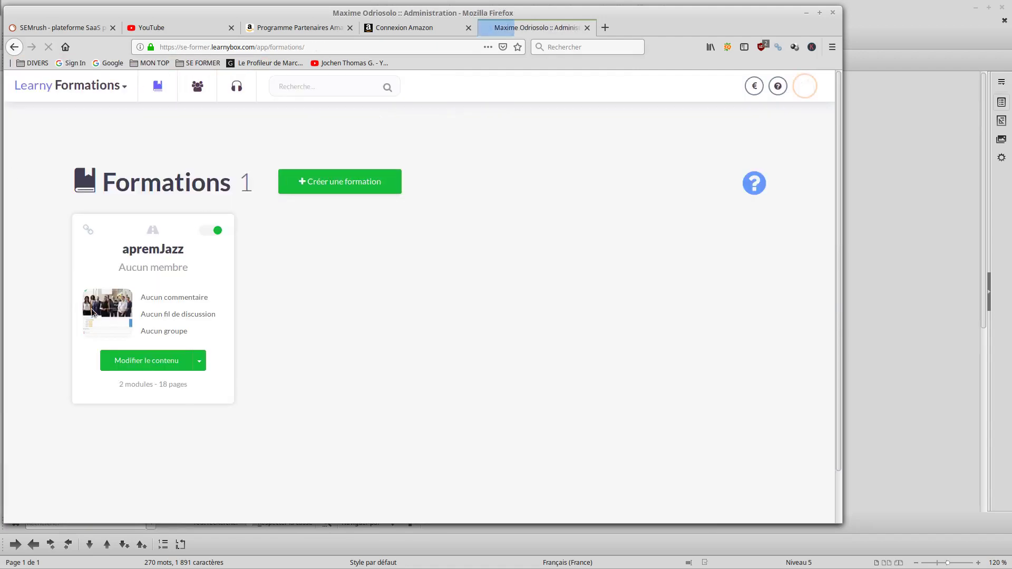
Create a new formation with the Cuisine theme and the «Méthode Par Modules Programmés» methodology, continuing to the naming stage.
click(346, 190)
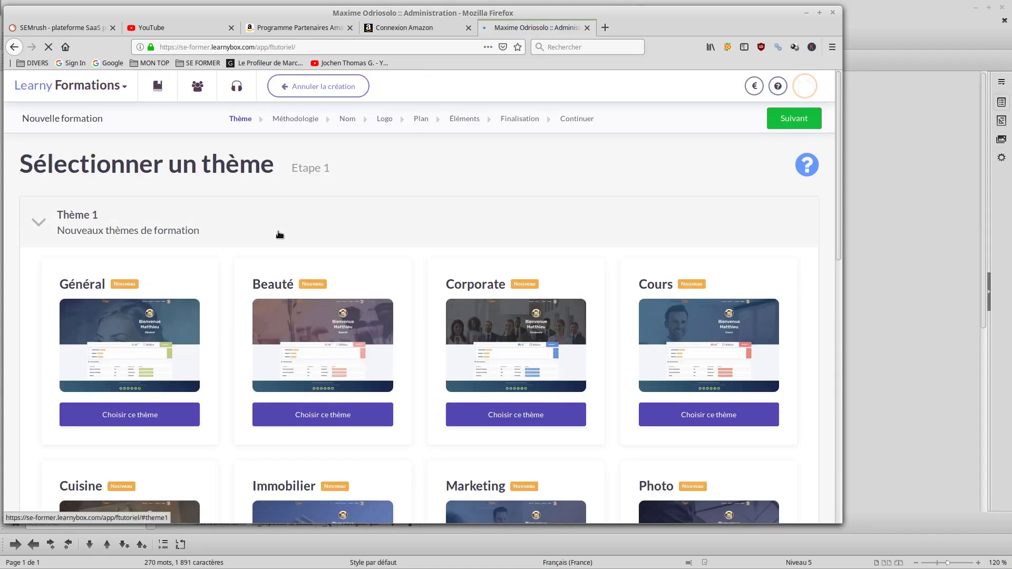
scroll(260, 218, down, 3)
scroll(425, 197, down, 2)
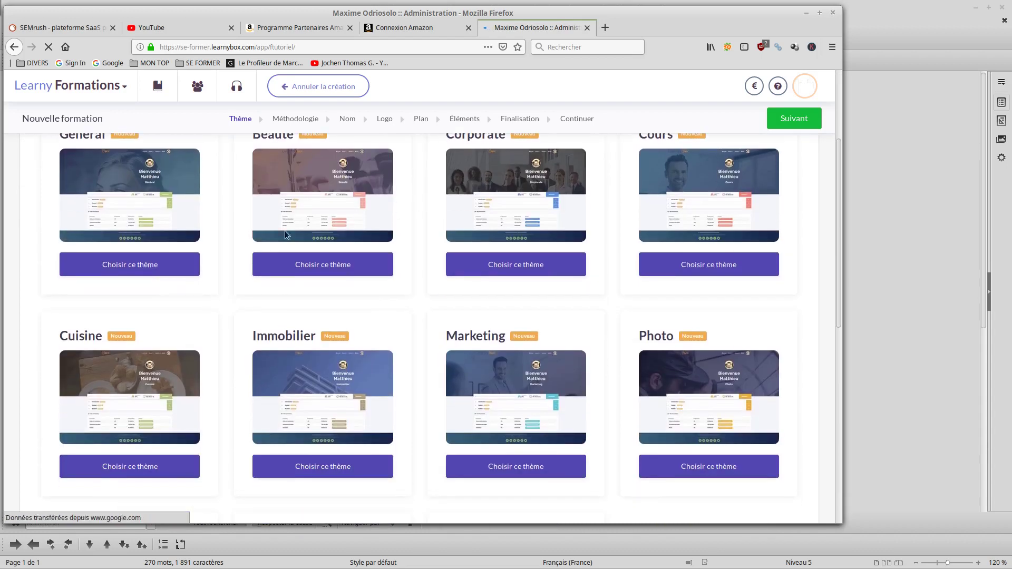
double_click(102, 344)
click(122, 476)
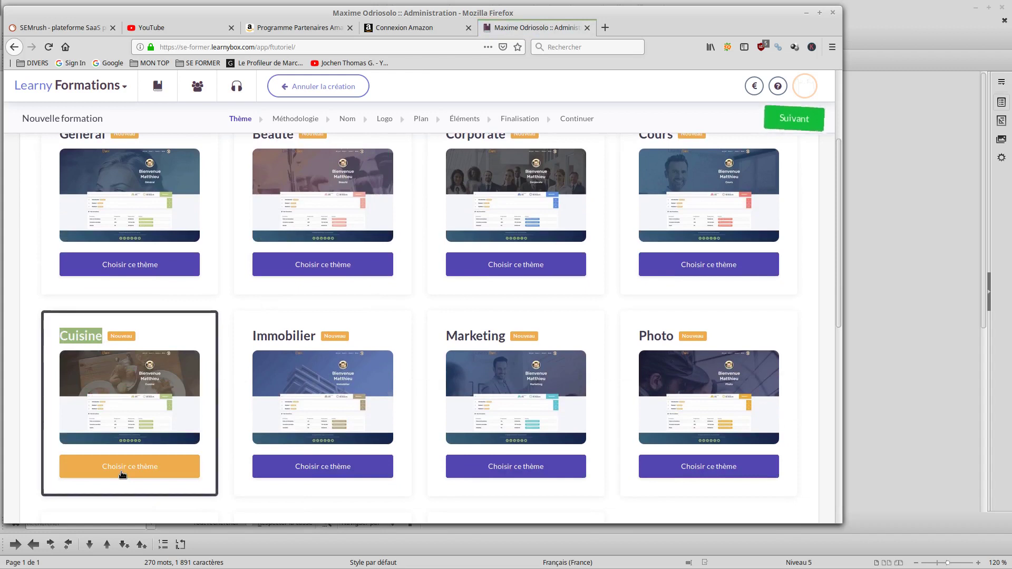
click(793, 119)
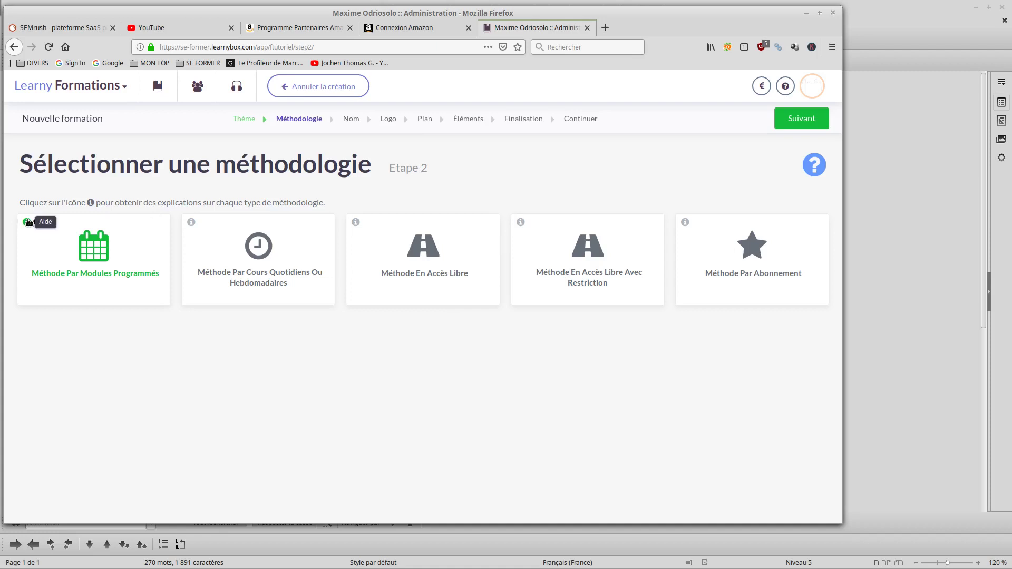
click(444, 263)
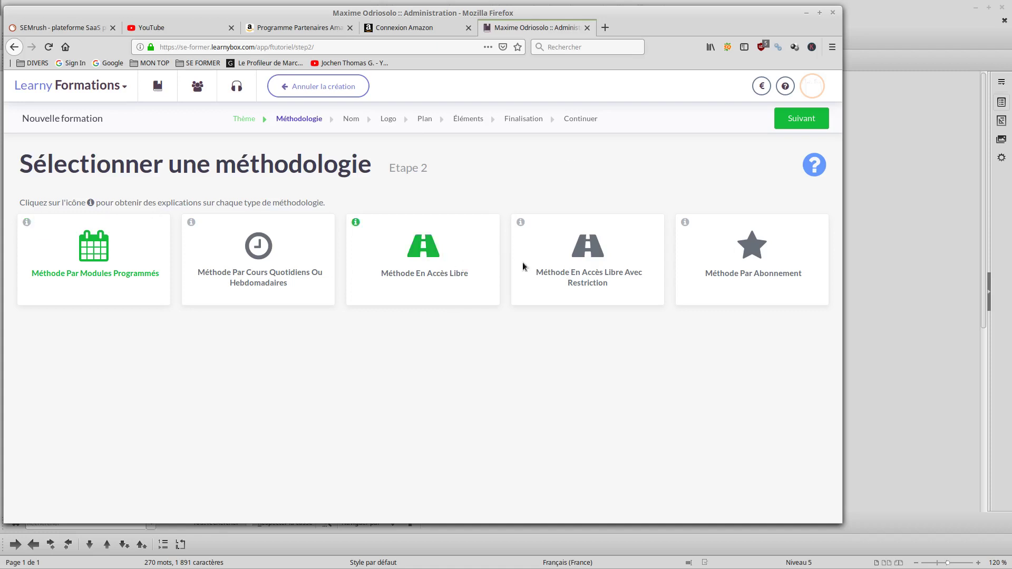
click(788, 121)
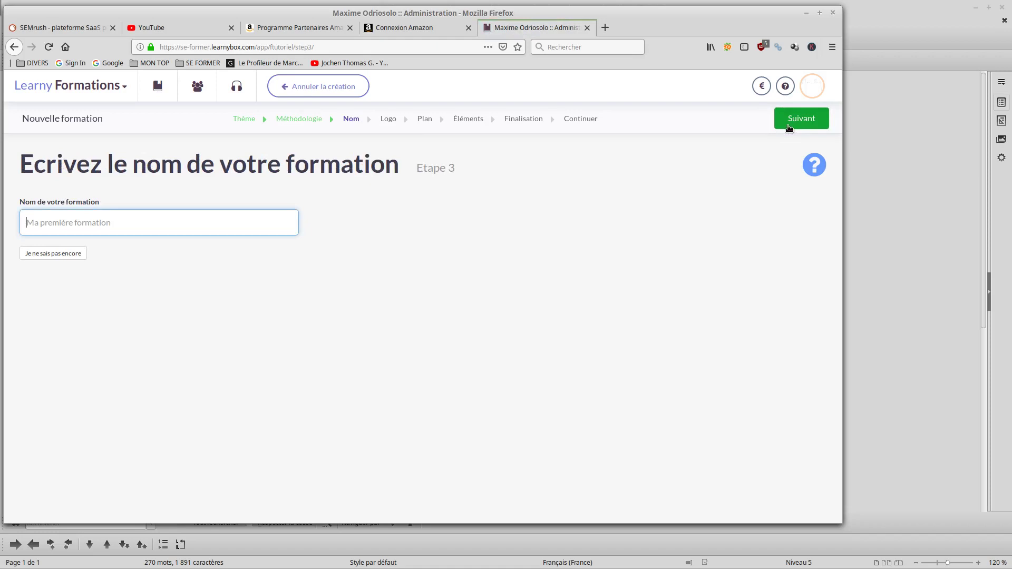
text(L)
key(BackSpace)
key(BackSpace)
key(BackSpace)
key(BackSpace)
key(BackSpace)
key(BackSpace)
key(BackSpace)
key(BackSpace)
key(BackSpace)
key(BackSpace)
key(BackSpace)
key(BackSpace)
key(BackSpace)
key(BackSpace)
key(BackSpace)
key(BackSpace)
key(BackSpace)
key(BackSpace)
key(BackSpace)
key(BackSpace)
text(Daimm)
key(BackSpace)
text(e)
key(BackSpace)
key(BackSpace)
key(BackSpace)
key(BackSpace)
key(BackSpace)
text(P)
text(izz)
text('word)
key(BackSpace)
key(BackSpace)
key(BackSpace)
key(BackSpace)
key(BackSpace)
key(BackSpace)
key(BackSpace)
key(BackSpace)
key(BackSpace)
text(L'univers de la pizza)
key(BackSpace)
key(BackSpace)
key(BackSpace)
key(BackSpace)
key(BackSpace)
key(BackSpace)
key(BackSpace)
key(BackSpace)
key(BackSpace)
key(BackSpace)
key(BackSpace)
key(BackSpace)
key(BackSpace)
key(BackSpace)
key(BackSpace)
key(BackSpace)
key(BackSpace)
key(BackSpace)
key(BackSpace)
key(BackSpace)
text(PIZZA)
key(BackSpace)
key(BackSpace)
key(BackSpace)
key(BackSpace)
text(izza)
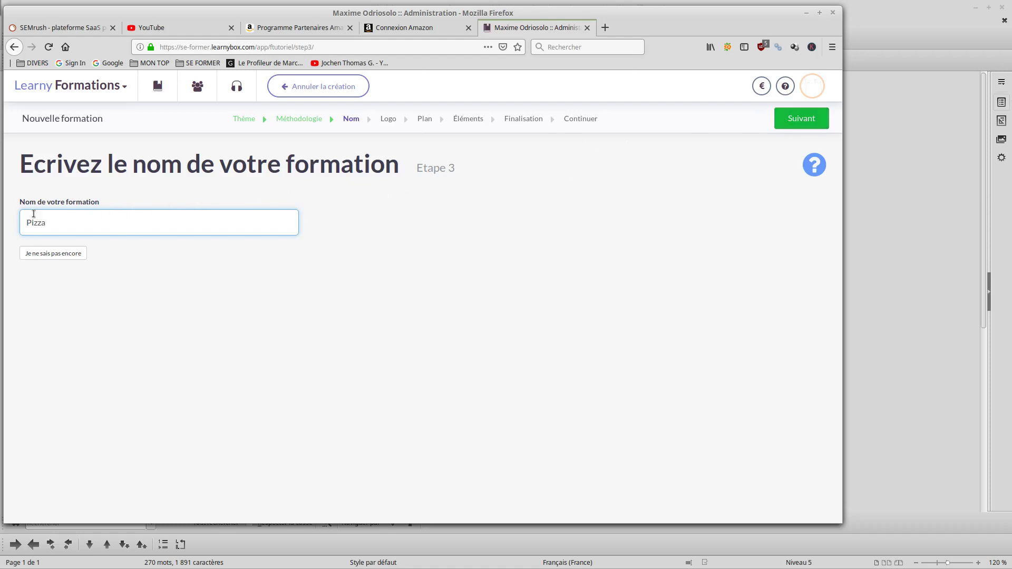
drag(48, 223, 13, 219)
key(BackSpace)
text(P)
key(BackSpace)
Name the formation «Recettes professionnelles de pâtes à pizza» and continue to the logo stage.
text(Les recettes de pâtes à pizza)
drag(43, 222, 26, 223)
text(R)
text(professionnelles)
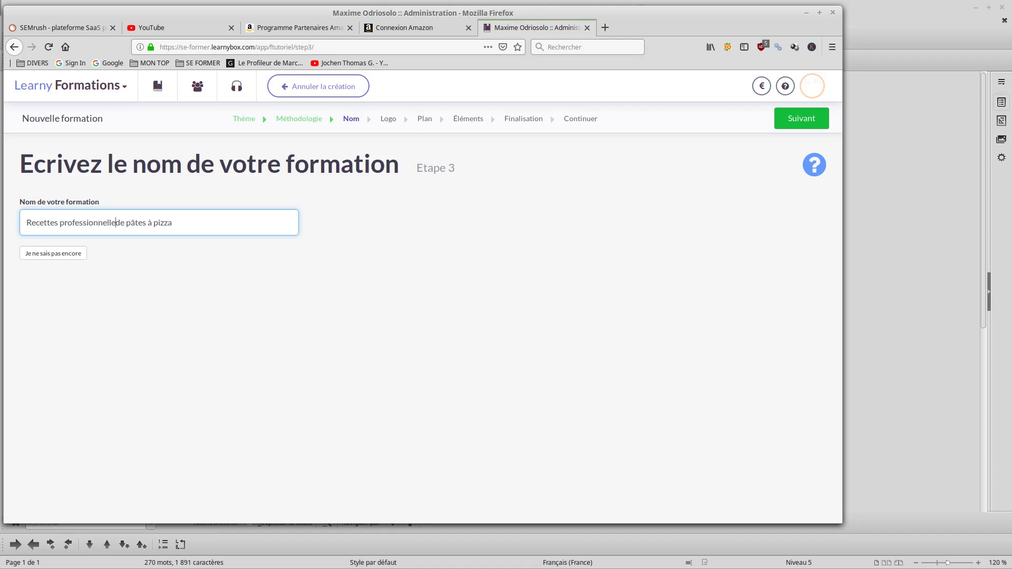
click(205, 312)
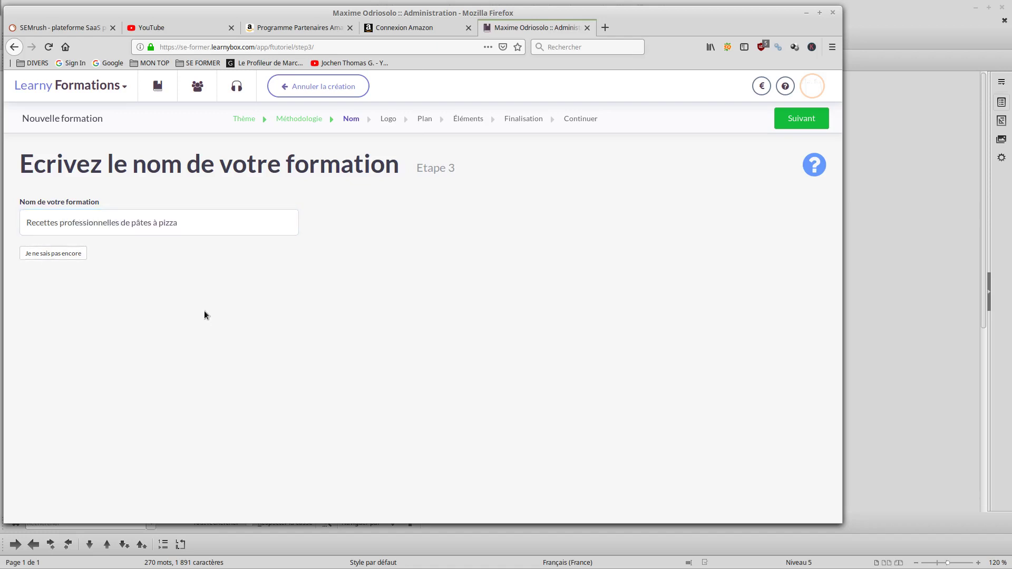
click(793, 122)
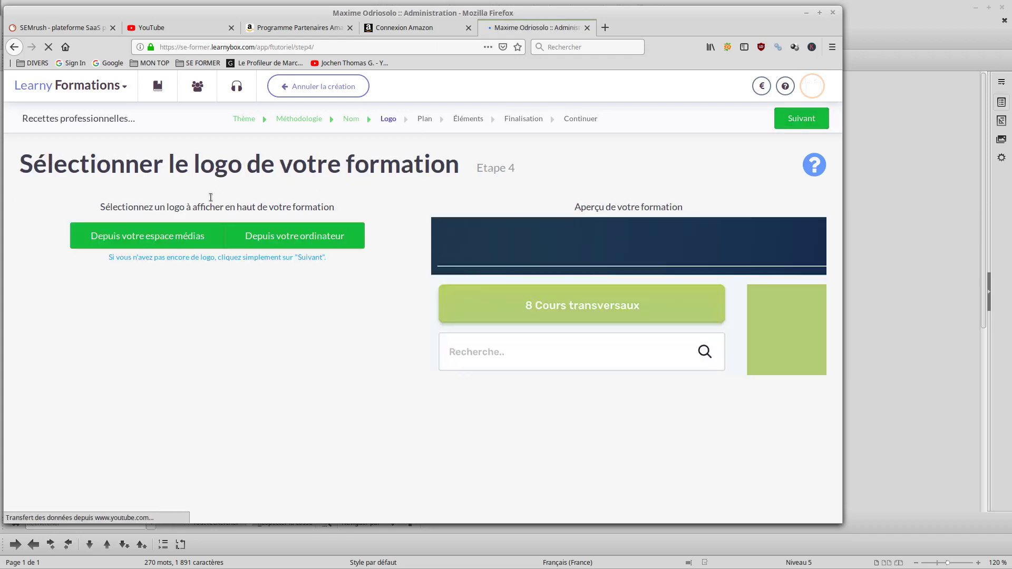
Skip the logo and define the formation plan with 3 modules of 3 pages each.
click(793, 125)
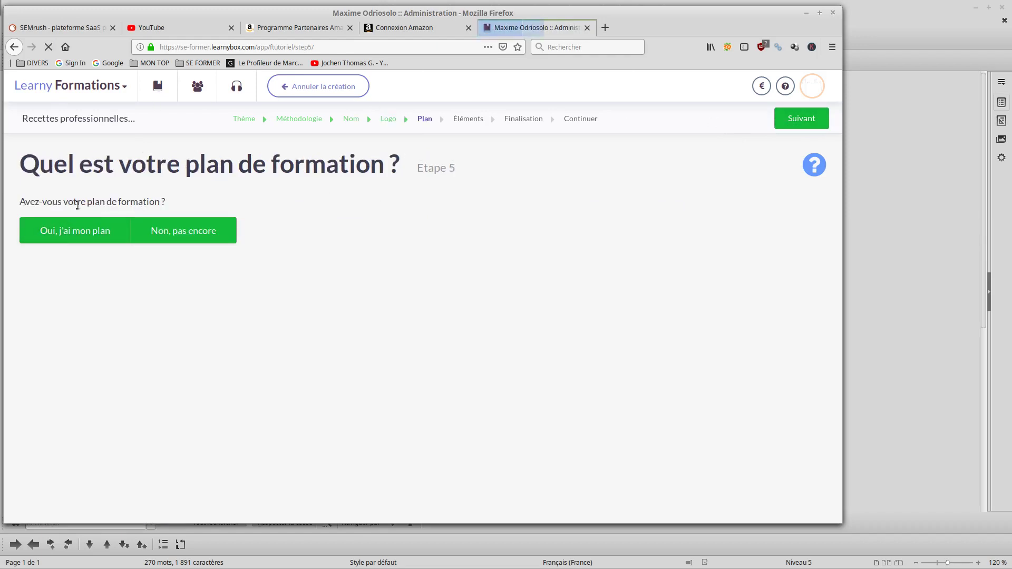
click(79, 234)
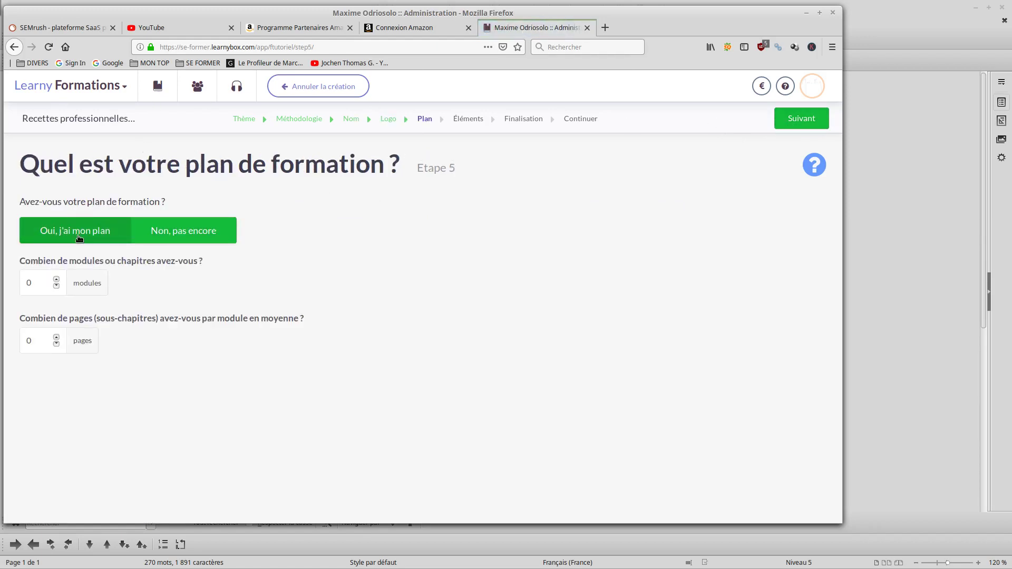
click(57, 280)
click(33, 285)
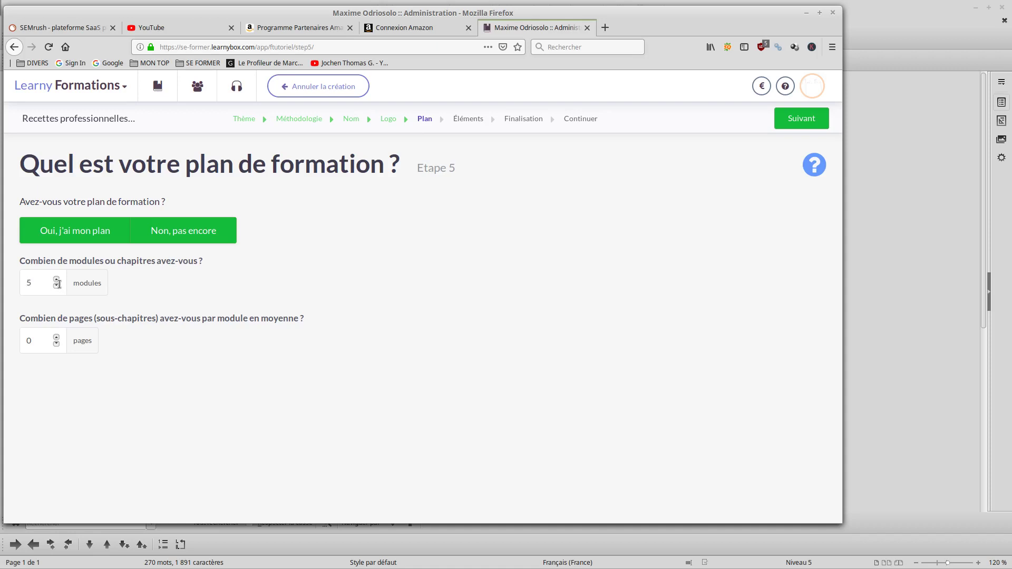
click(56, 285)
click(56, 285)
click(56, 280)
click(56, 286)
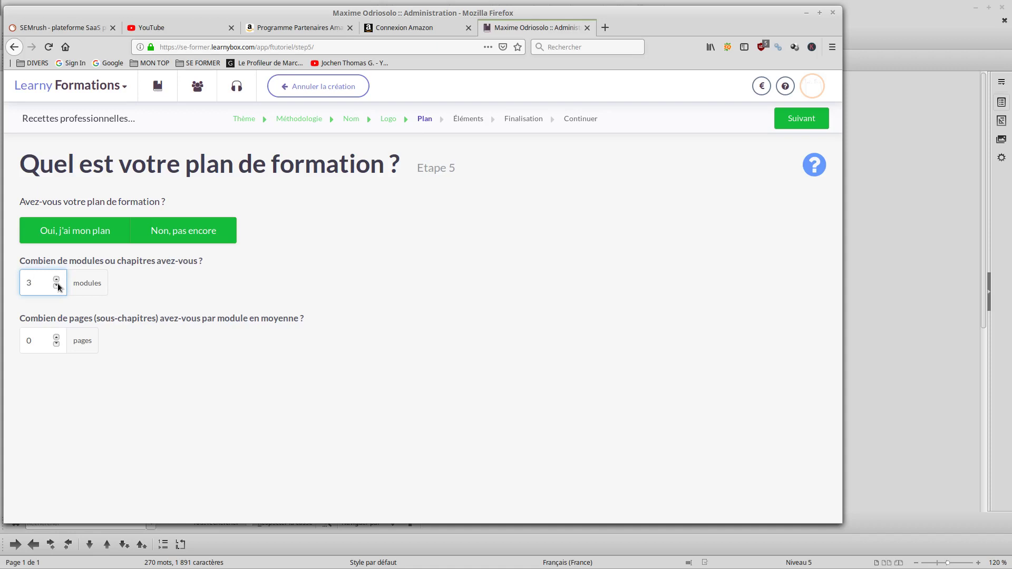
click(298, 343)
click(791, 121)
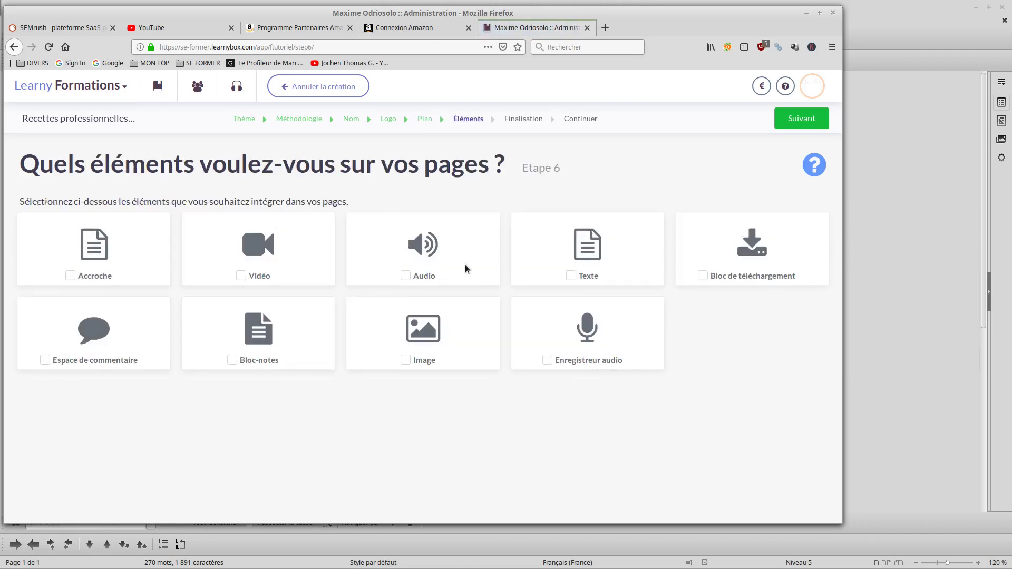
Include the Vidéo, Texte, Image and Accroche elements on the formation's pages and continue to finalisation.
click(247, 271)
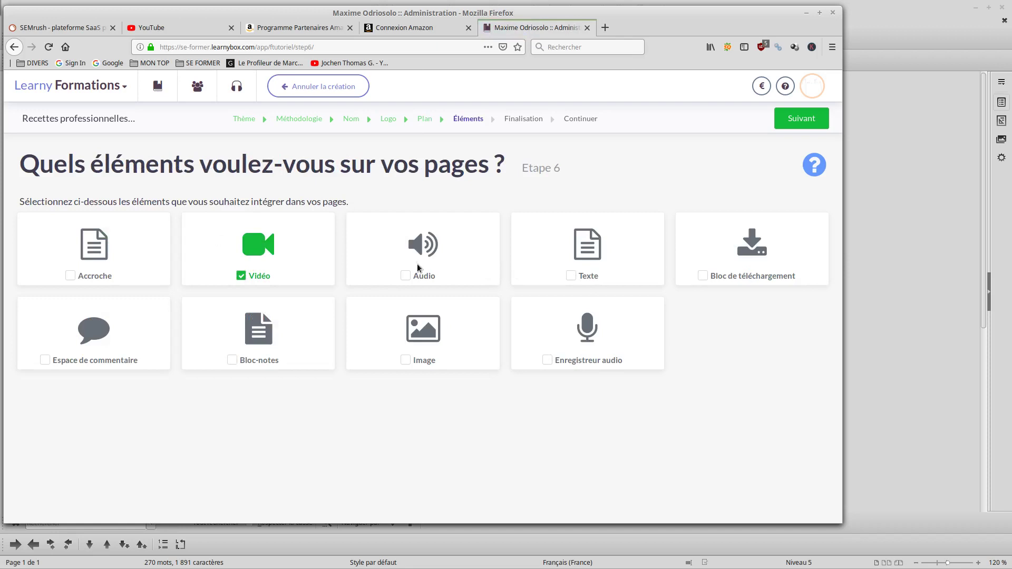
click(568, 275)
click(407, 360)
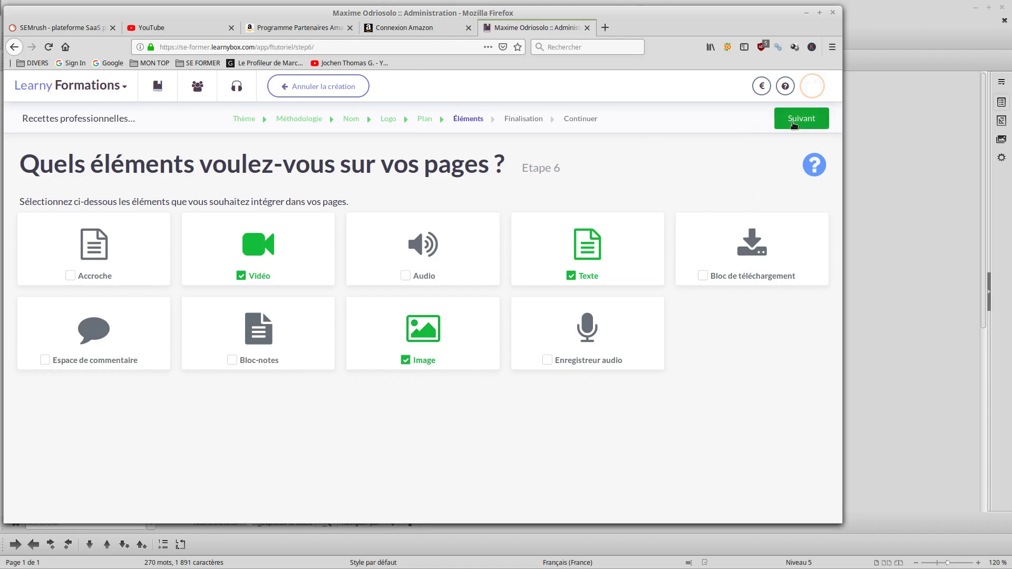
click(71, 278)
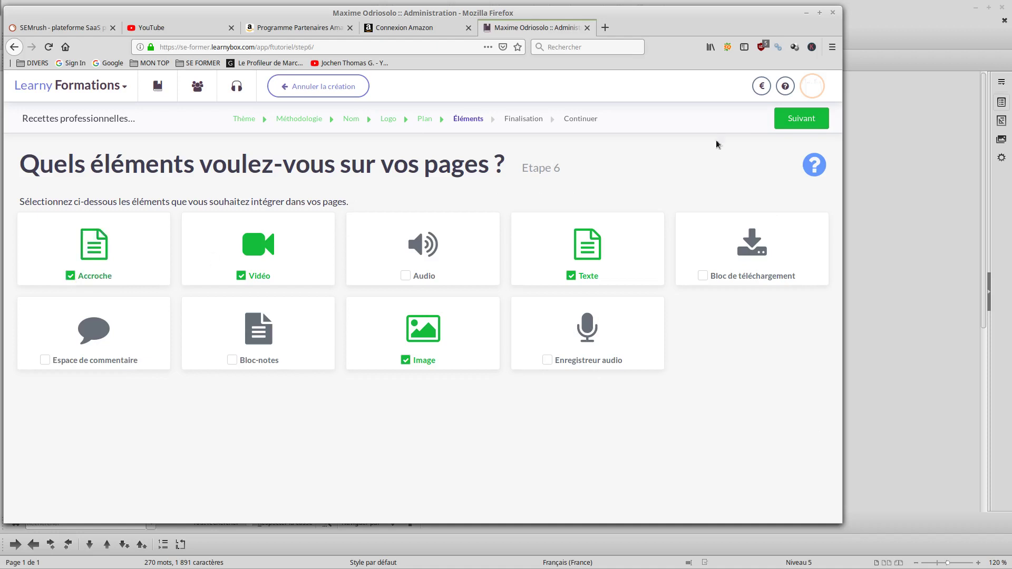
click(811, 124)
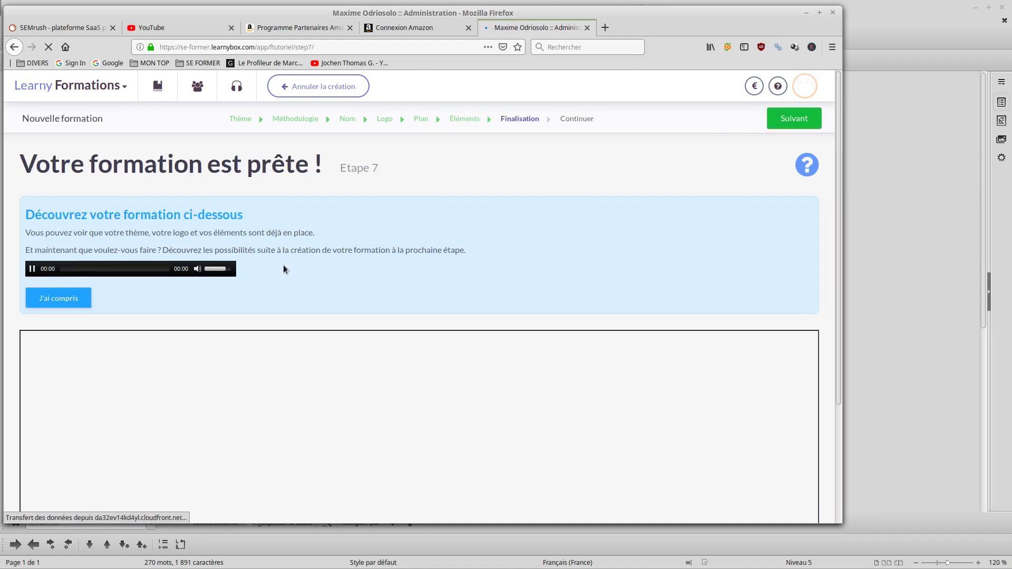
Examine the finished formation's preview, including its welcome banner, module menus with their pages and the list of formations.
drag(36, 164, 285, 163)
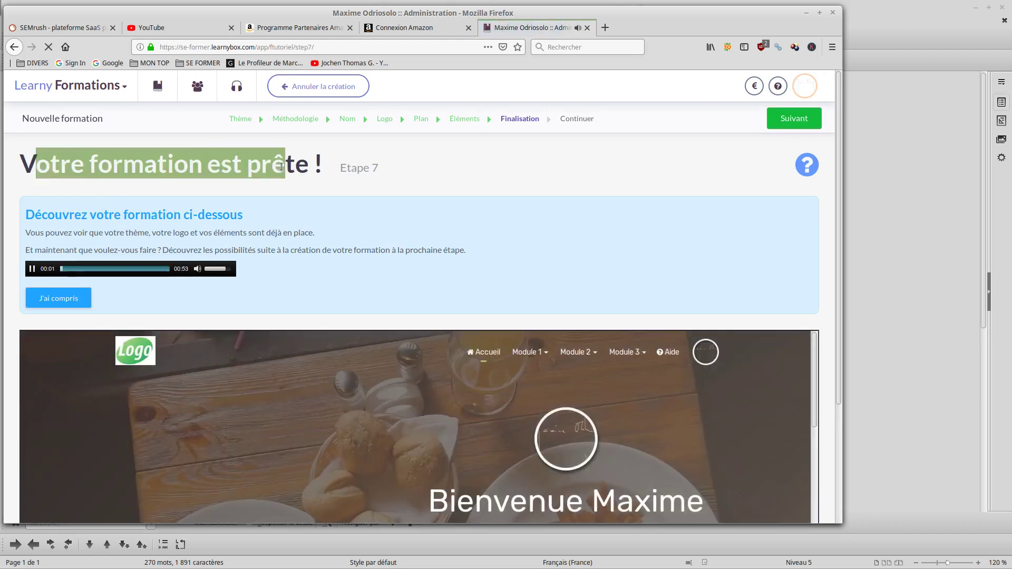
scroll(579, 198, down, 3)
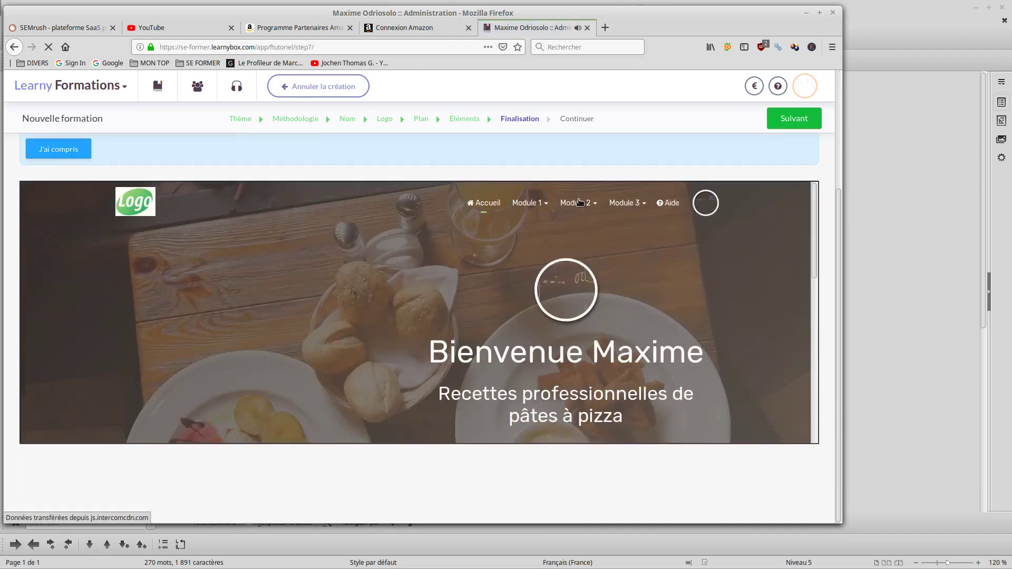
click(578, 203)
click(627, 203)
scroll(629, 210, up, 3)
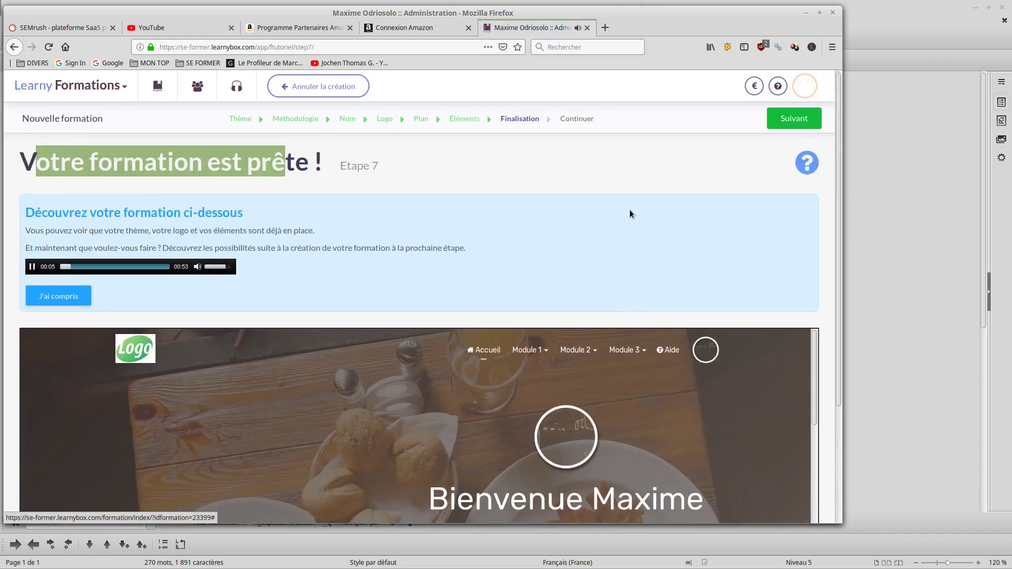
scroll(559, 211, down, 1)
scroll(485, 213, down, 3)
click(627, 203)
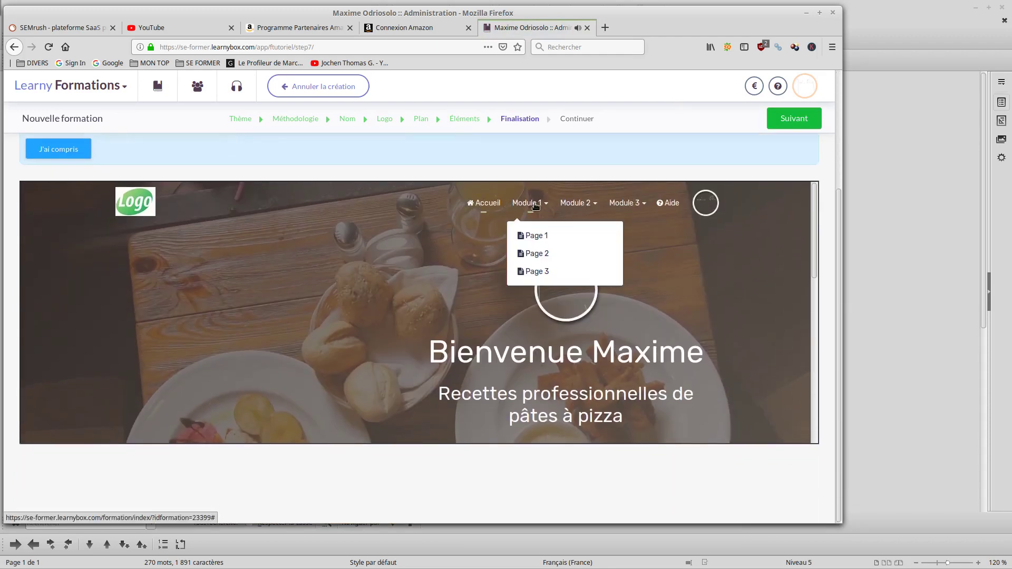
scroll(622, 221, down, 5)
scroll(263, 242, up, 1)
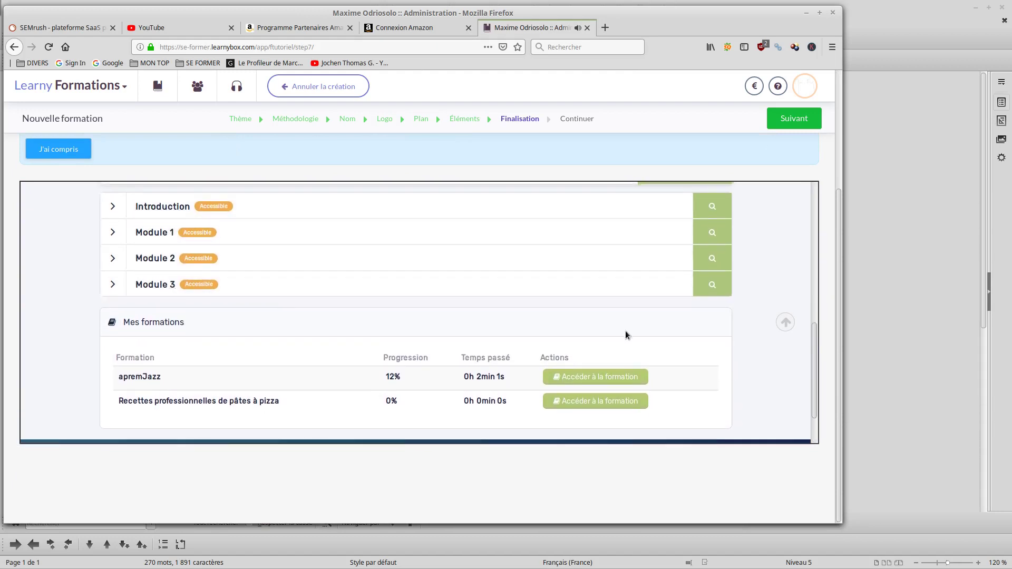
scroll(624, 331, down, 1)
scroll(623, 331, up, 8)
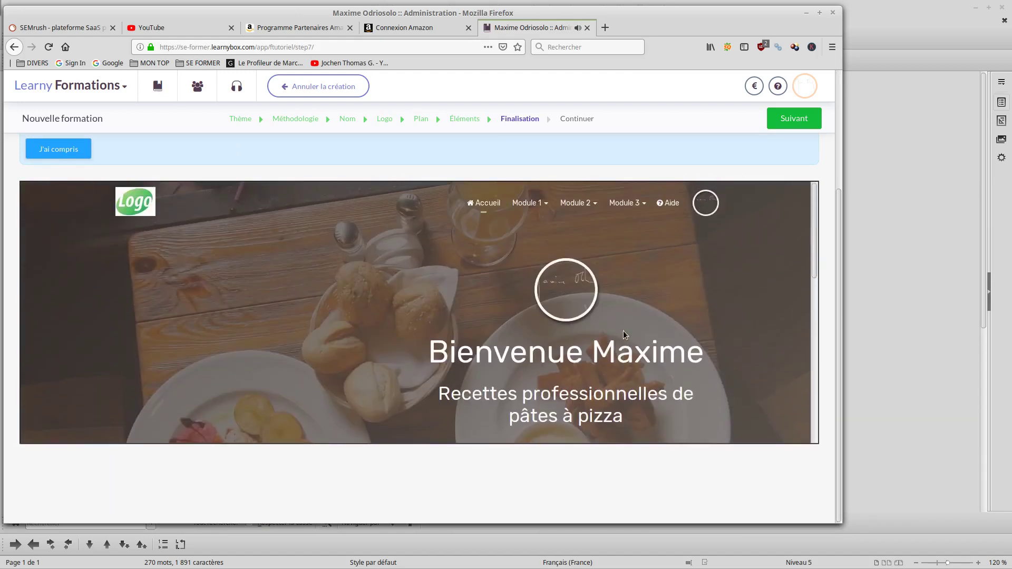
Finish the creation wizard and open the formation's content editor on the Introduction page, showing its sample video.
click(772, 129)
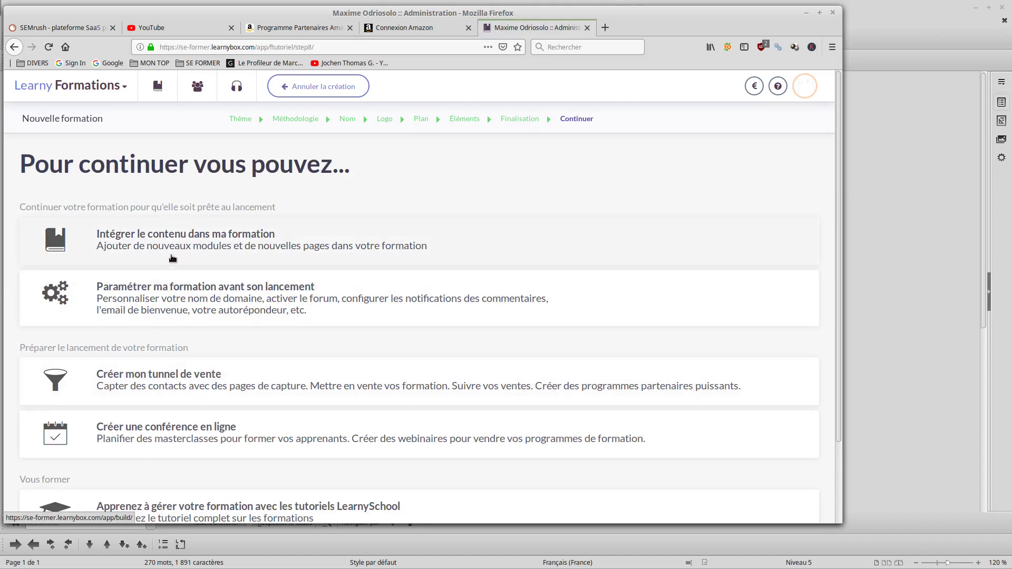
click(211, 240)
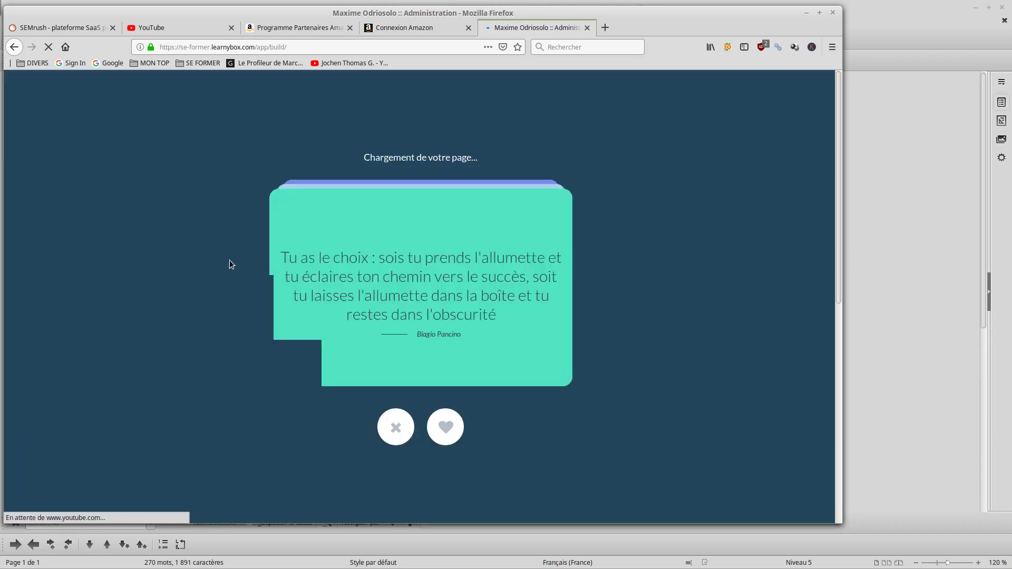
click(446, 427)
click(444, 426)
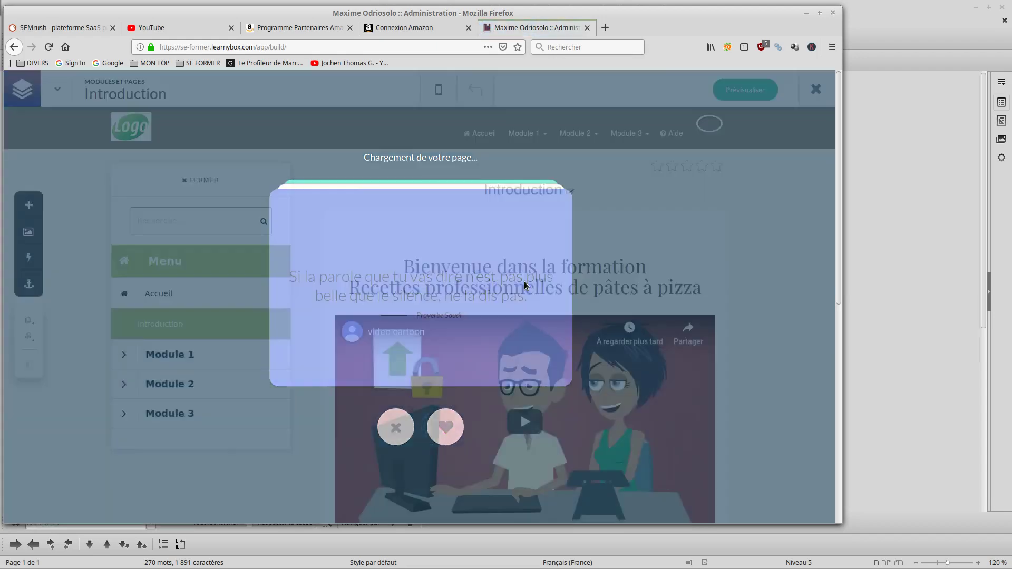
scroll(684, 242, down, 2)
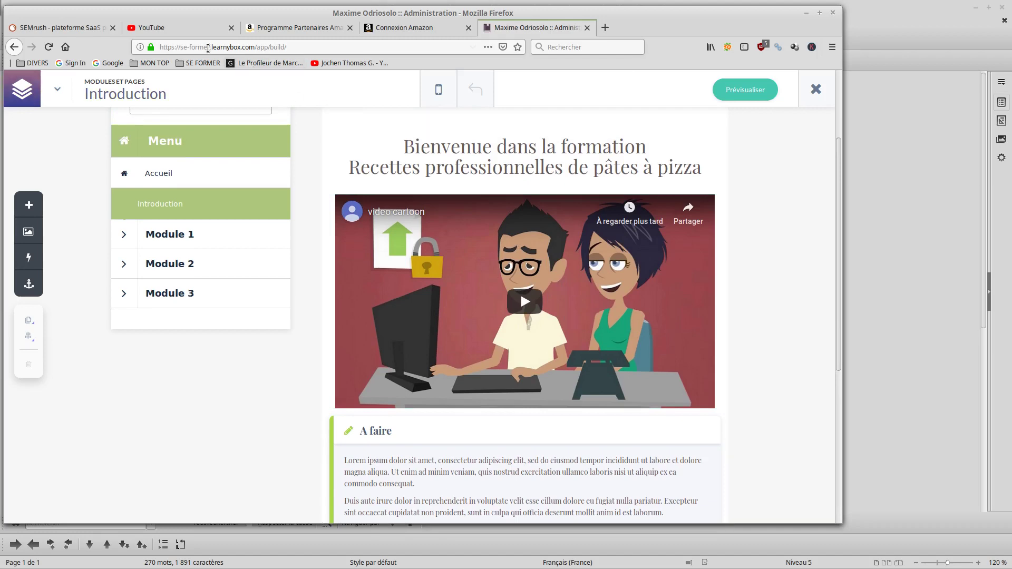
Switch to YouTube, sign in with the account password and open the page for uploading a video.
click(191, 28)
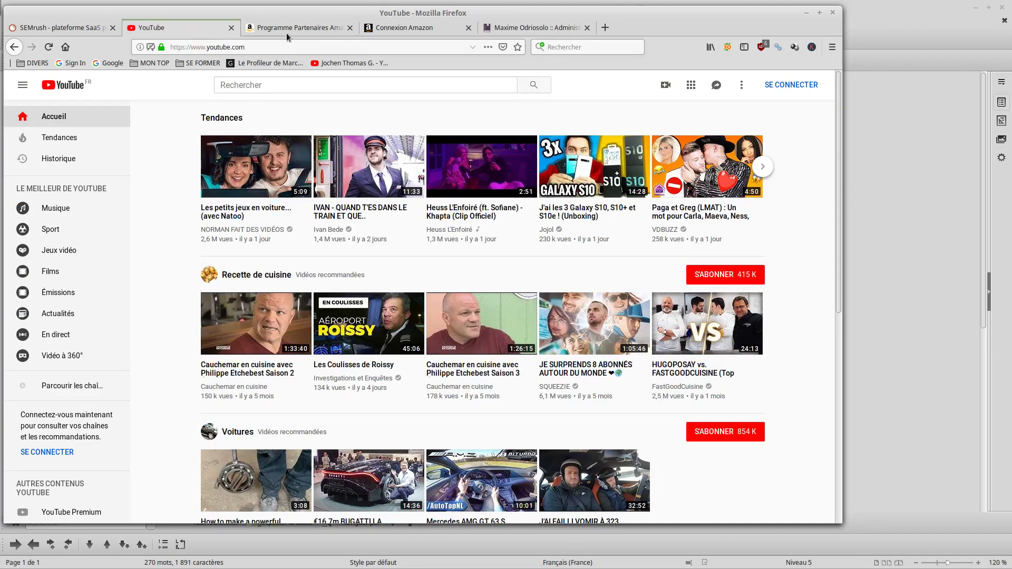
click(490, 28)
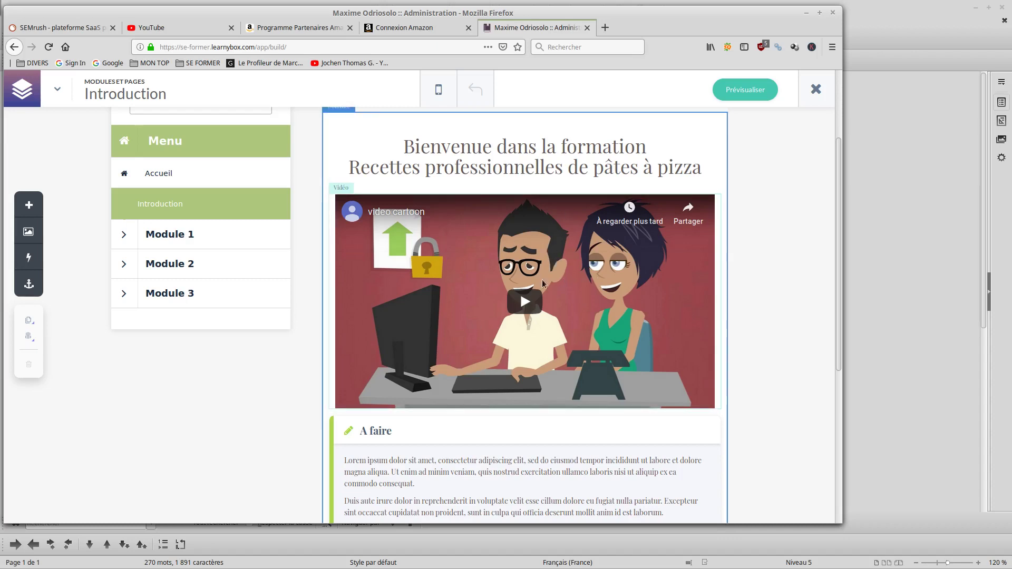
click(174, 29)
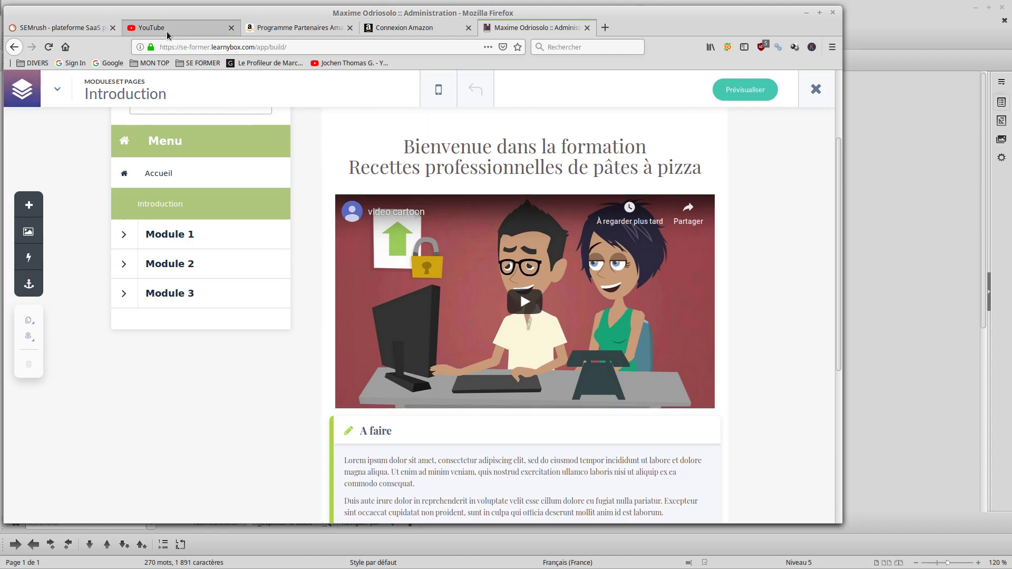
click(782, 85)
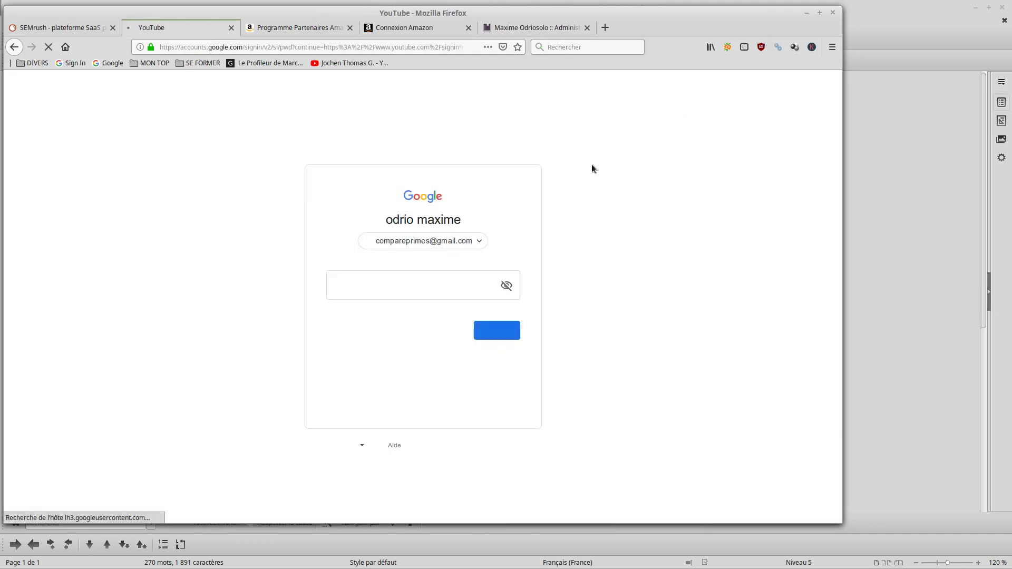
click(498, 330)
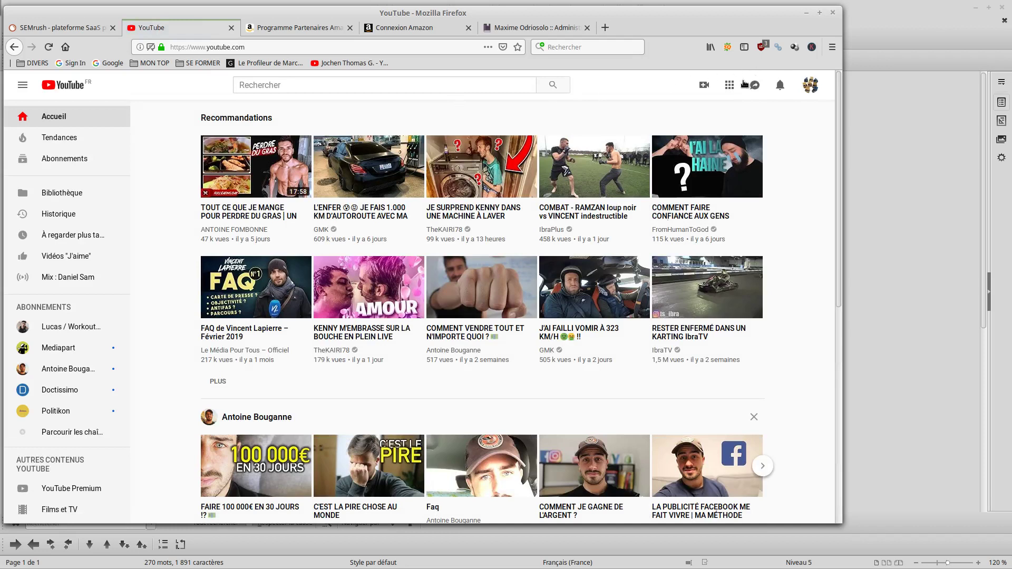
click(704, 86)
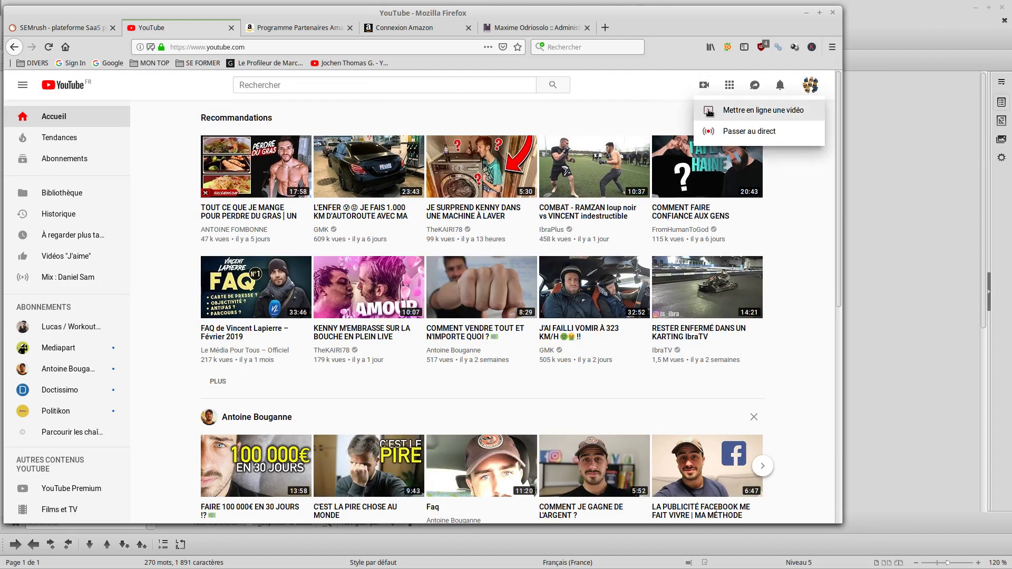
click(749, 111)
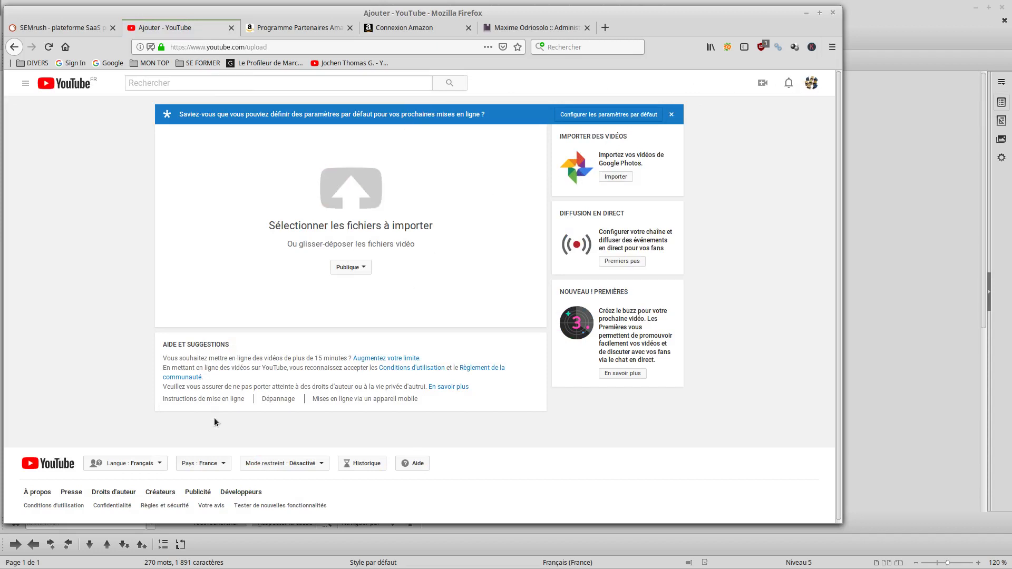
Open the account's list of channels and start creating a new channel with its own brand account.
click(812, 85)
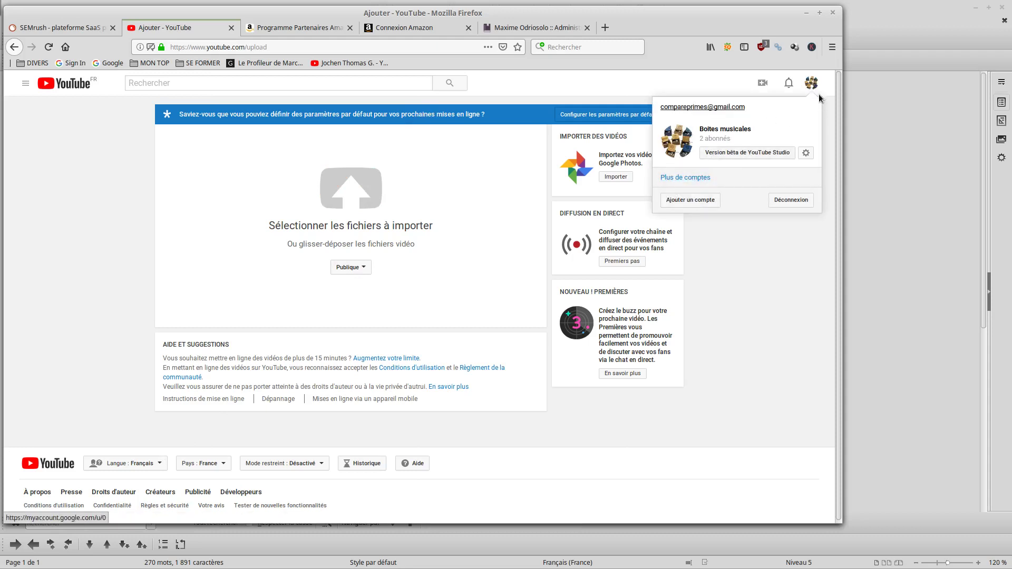
click(812, 85)
click(812, 84)
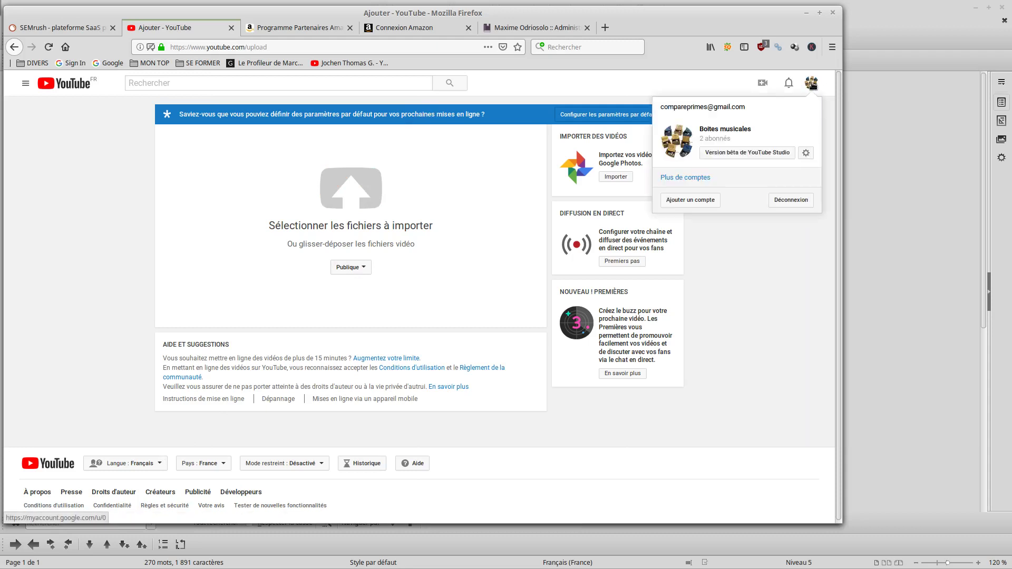
click(688, 178)
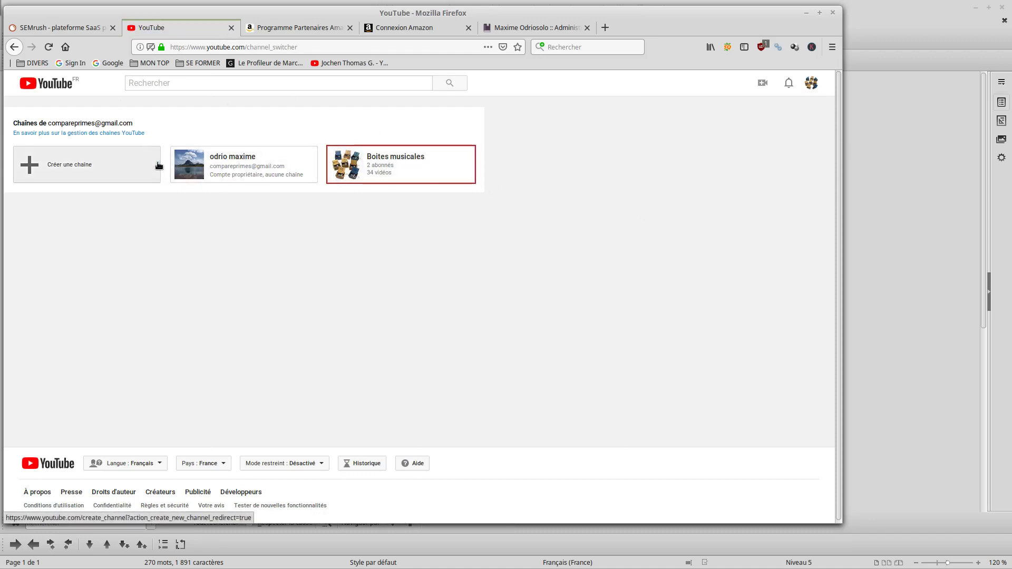
click(70, 170)
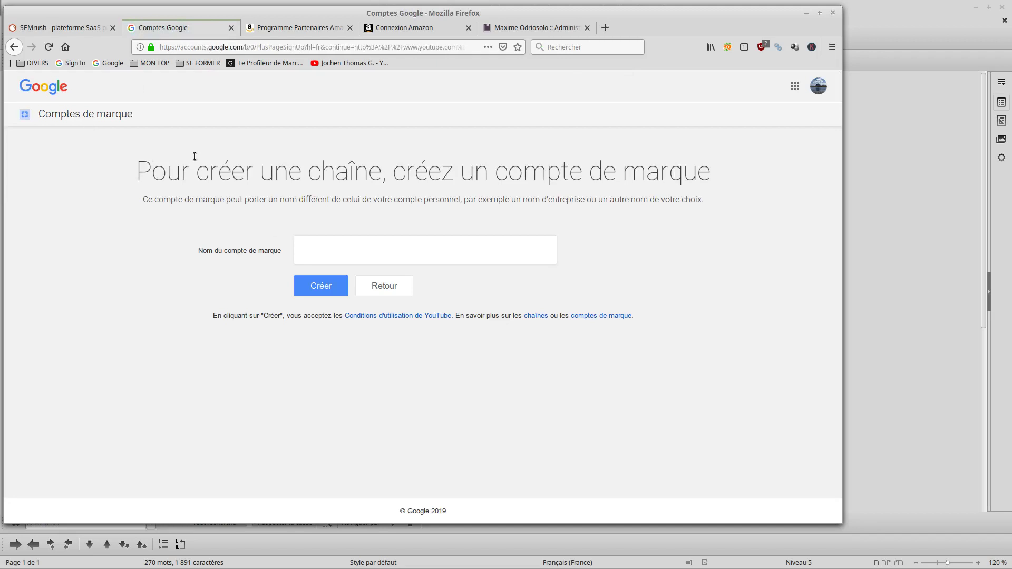
click(386, 257)
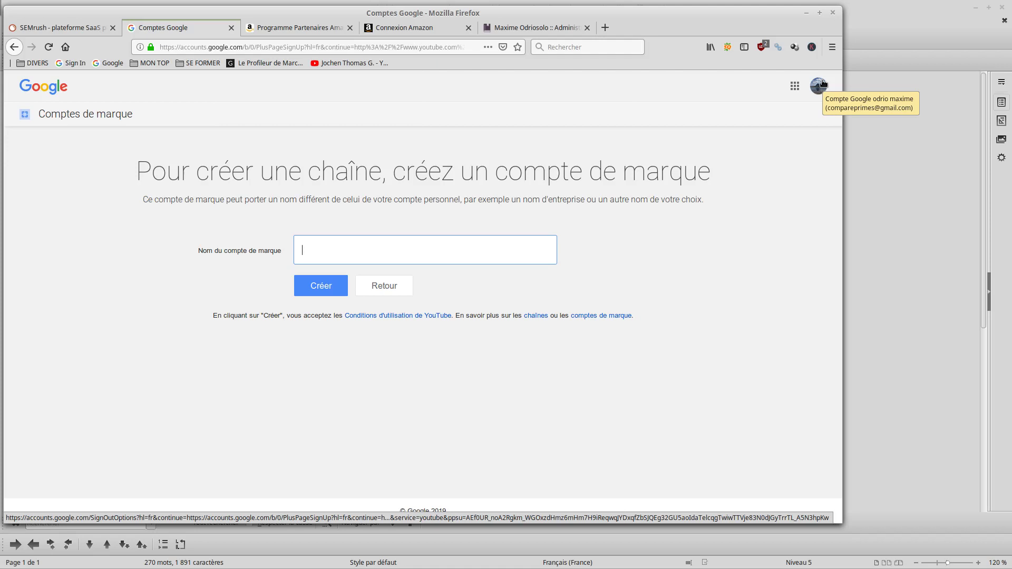
text(Rcettes)
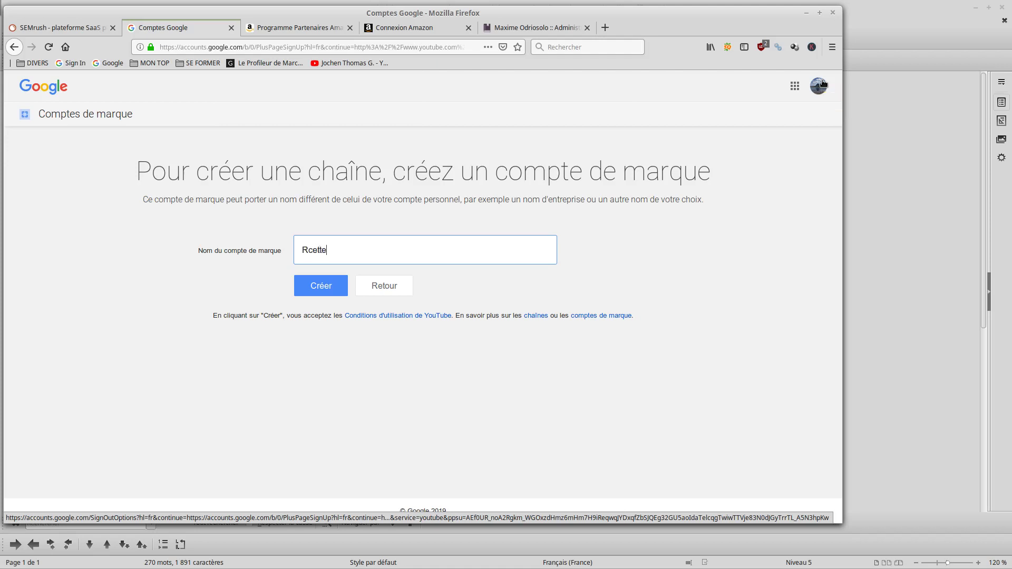
key(BackSpace)
key(BackSpace)
key(BackSpace)
key(BackSpace)
key(BackSpace)
key(BackSpace)
Create the brand account under the name Fast G' Pizza and open its new channel for customization.
text(Fast)
text( Good )
text(pizza)
key(BackSpace)
key(BackSpace)
key(BackSpace)
key(BackSpace)
key(BackSpace)
key(BackSpace)
key(BackSpace)
key(BackSpace)
key(BackSpace)
text(' Pizza)
drag(375, 249, 275, 246)
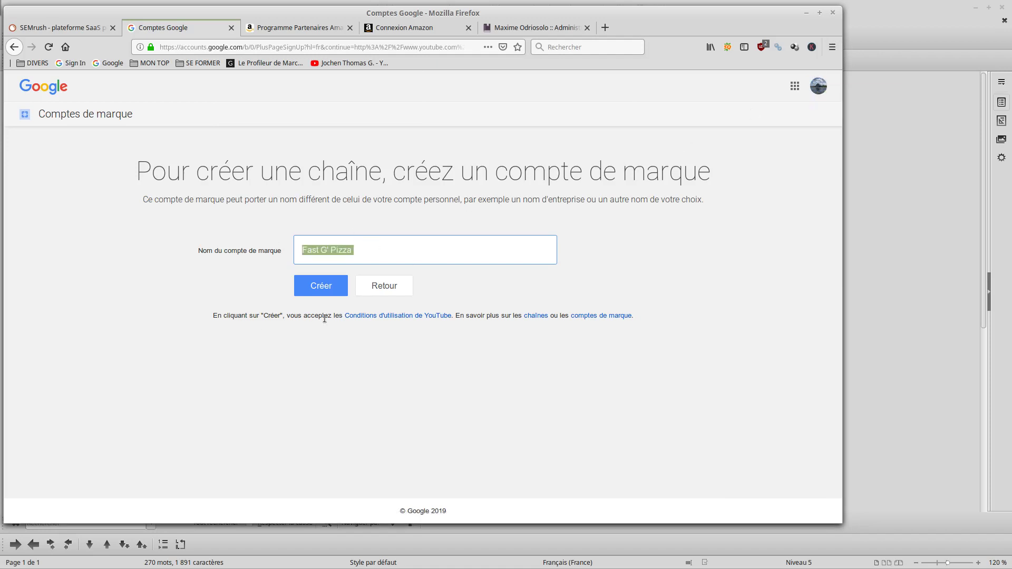
click(323, 292)
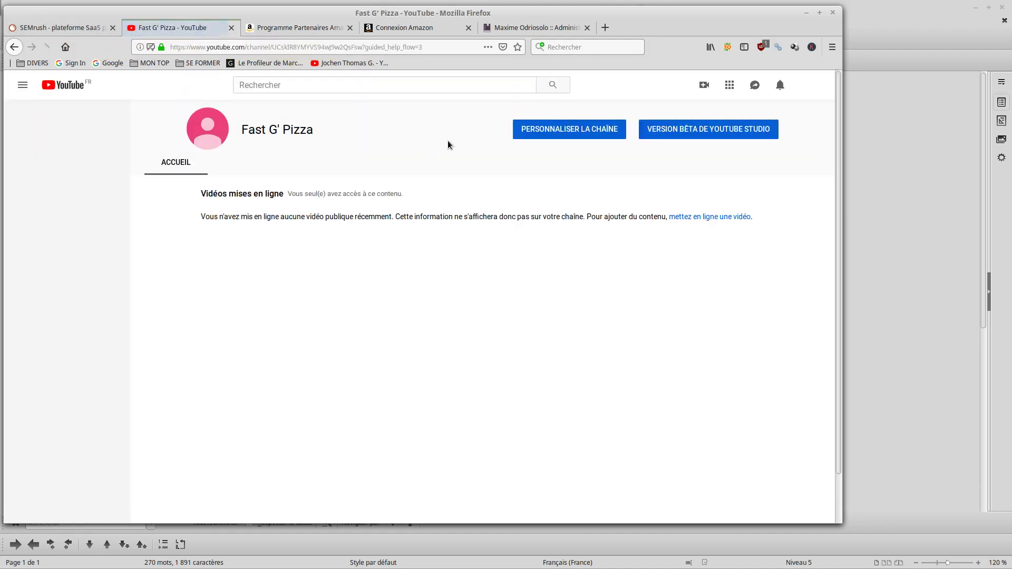
click(553, 135)
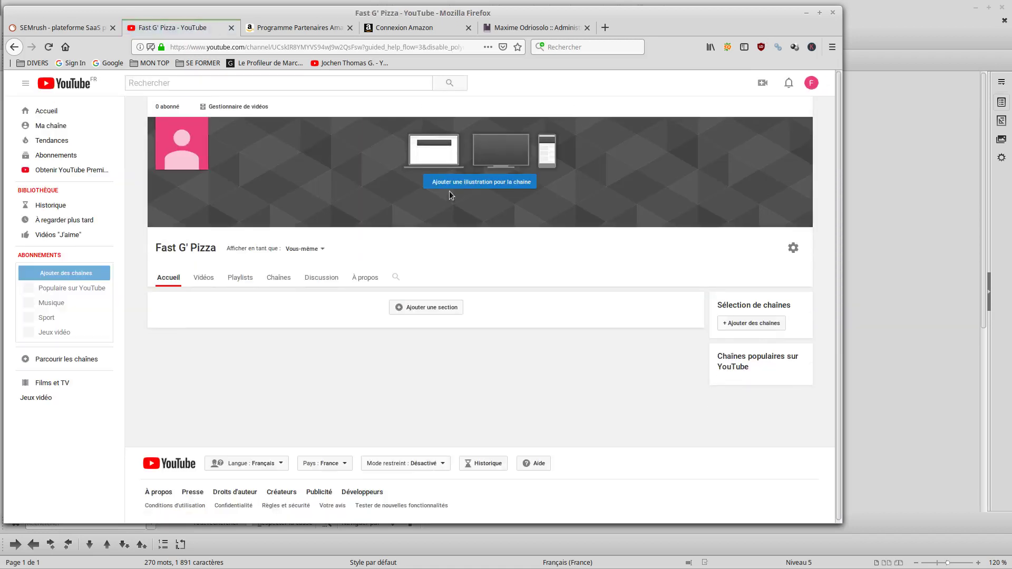
Search Google Images for "pizza" in a new browser tab.
click(606, 27)
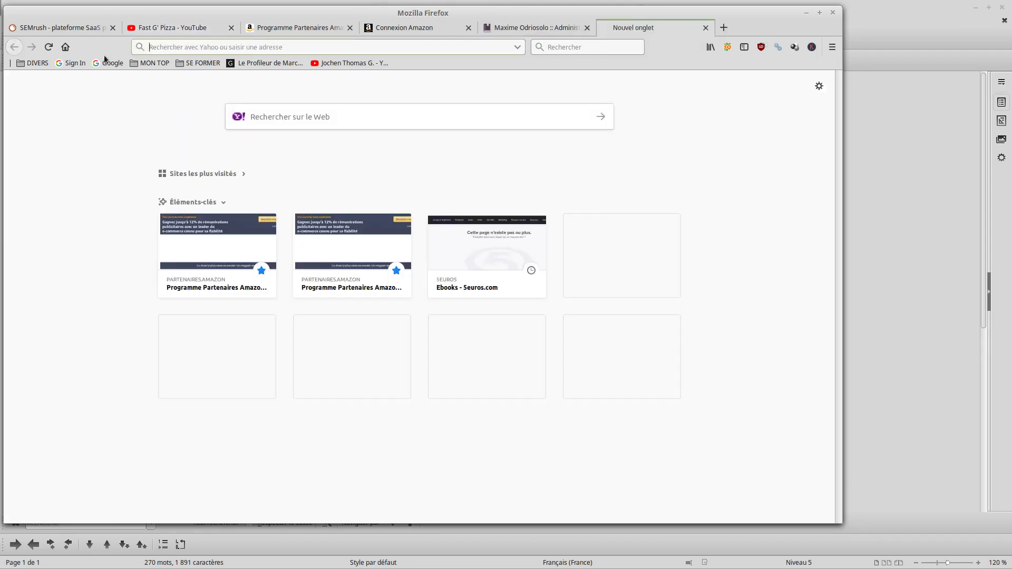
click(106, 65)
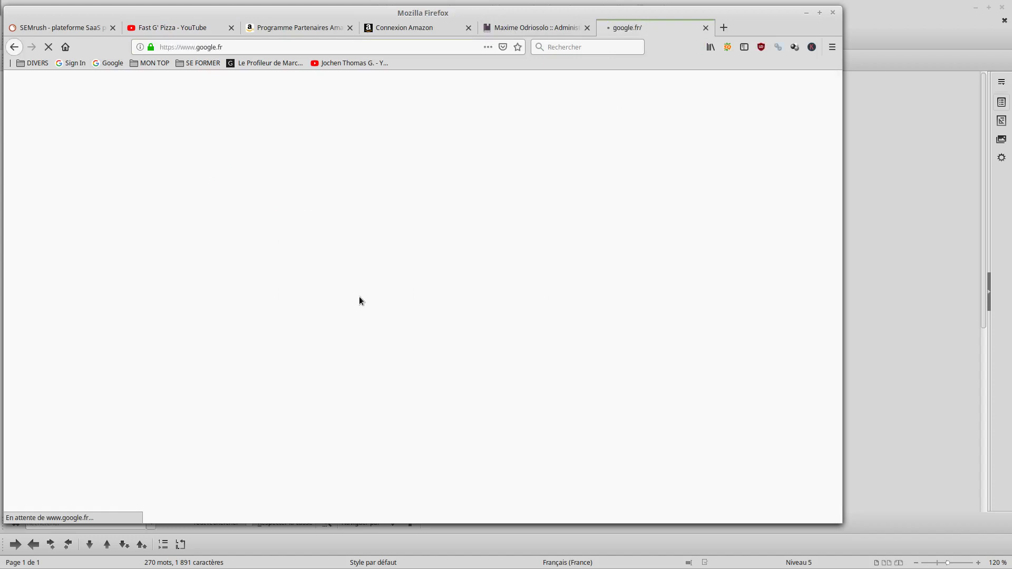
text(pizza)
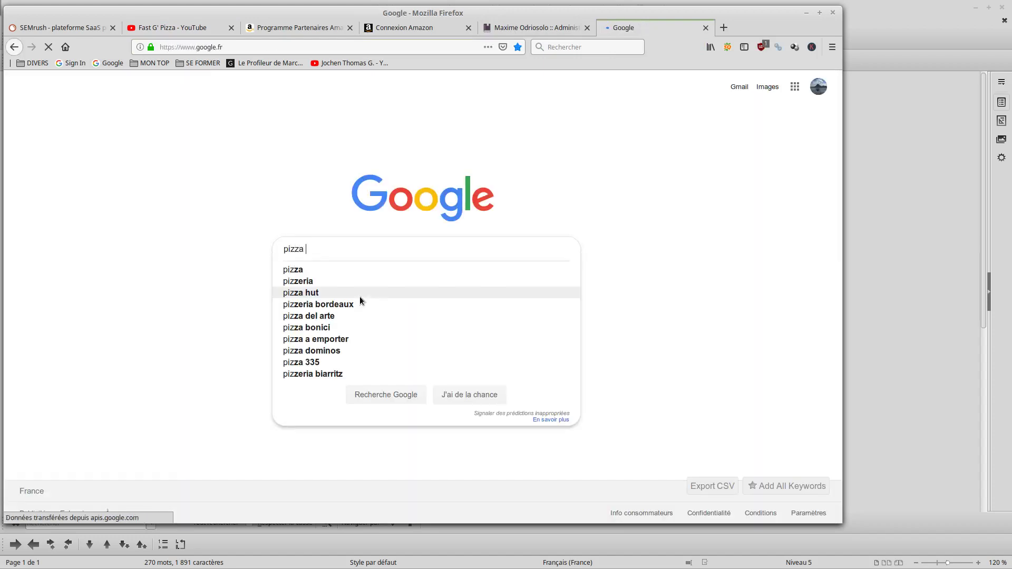
click(359, 287)
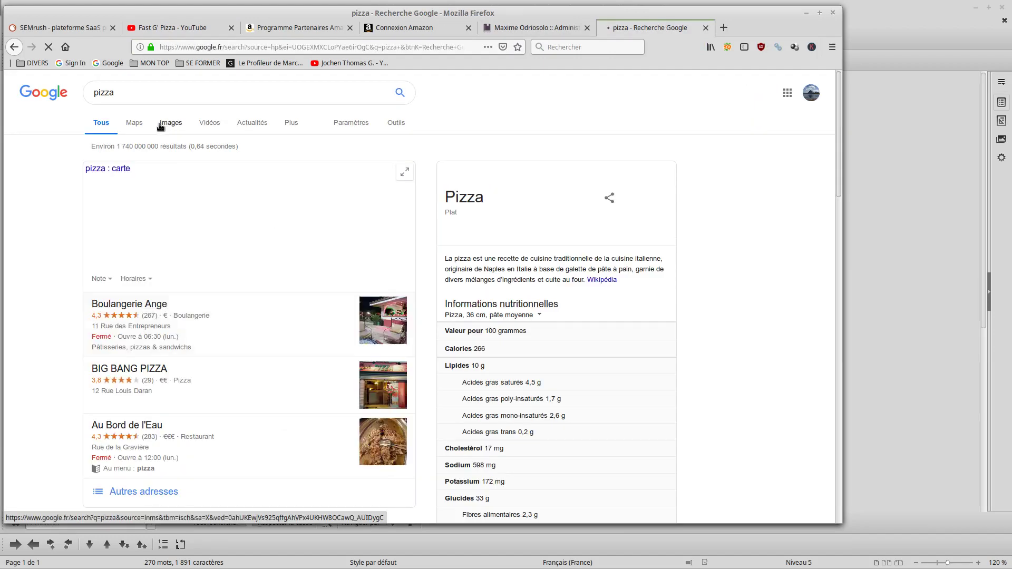
click(164, 124)
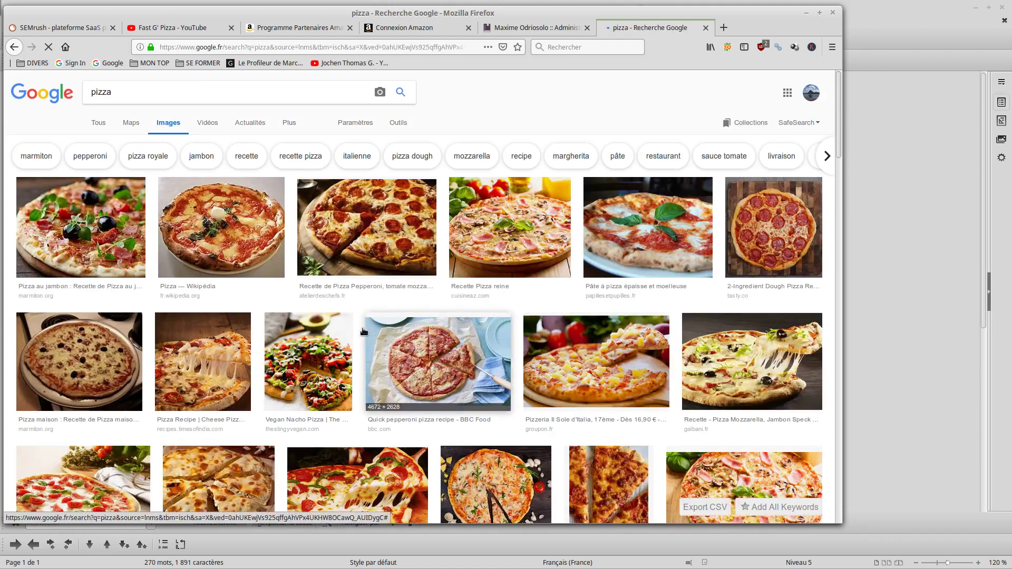
Save the Pizza royale picture from the image results as index.jpeg in the Bureau folder.
scroll(297, 384, down, 2)
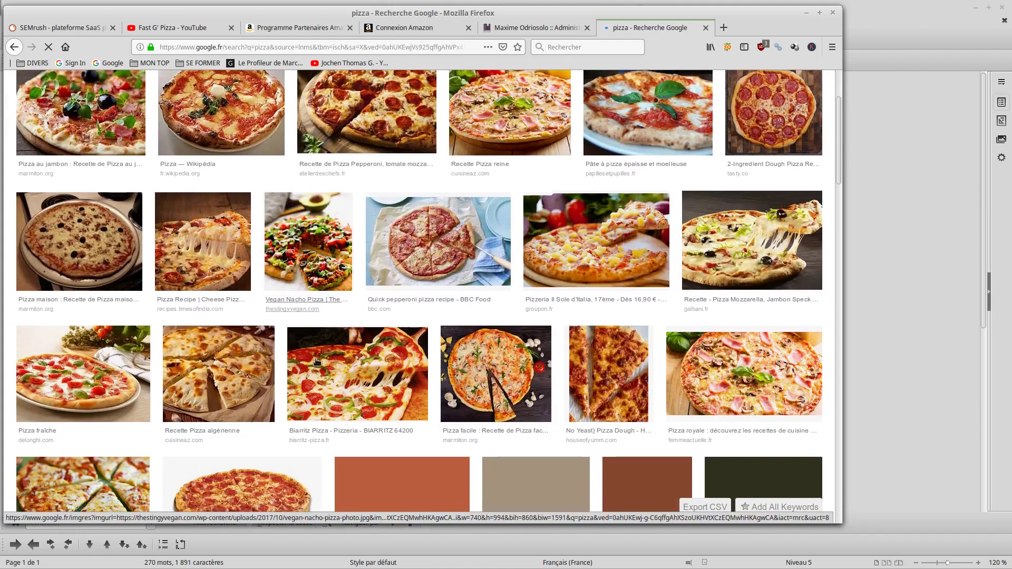
right_click(710, 372)
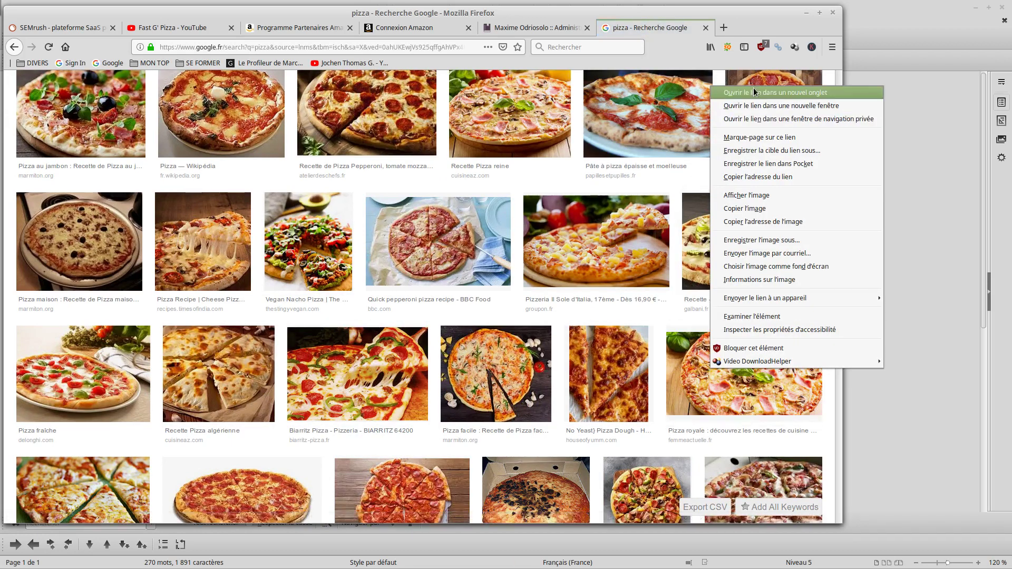
click(751, 241)
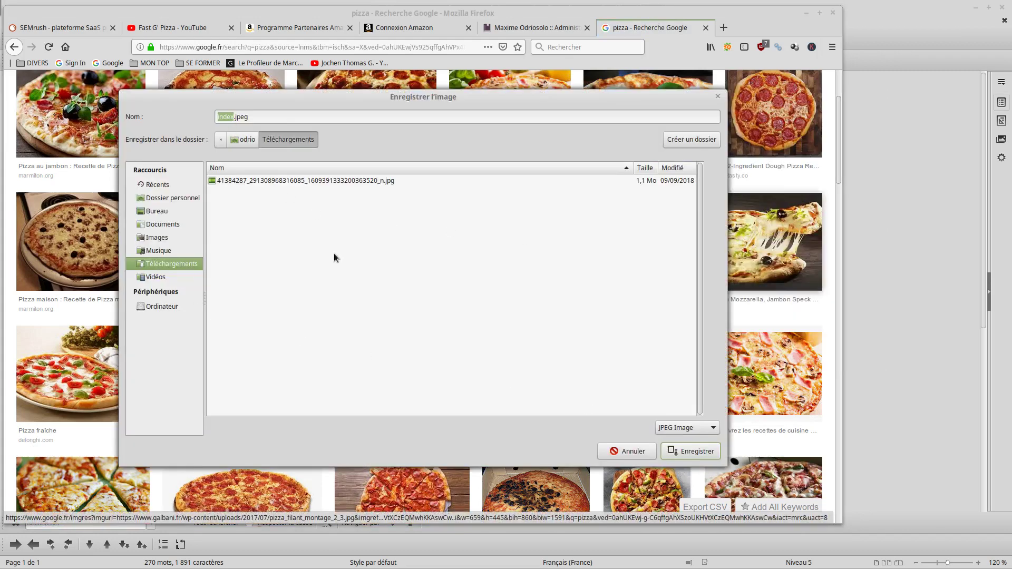
click(158, 211)
click(688, 453)
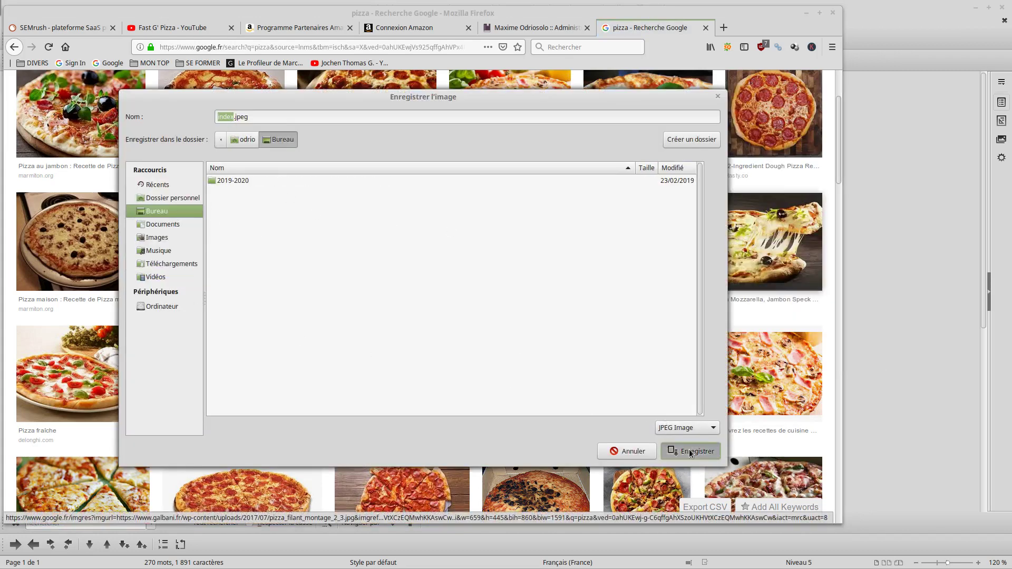
Return to the Fast G' Pizza channel and import index.jpeg from the Bureau folder as its new icon.
click(575, 29)
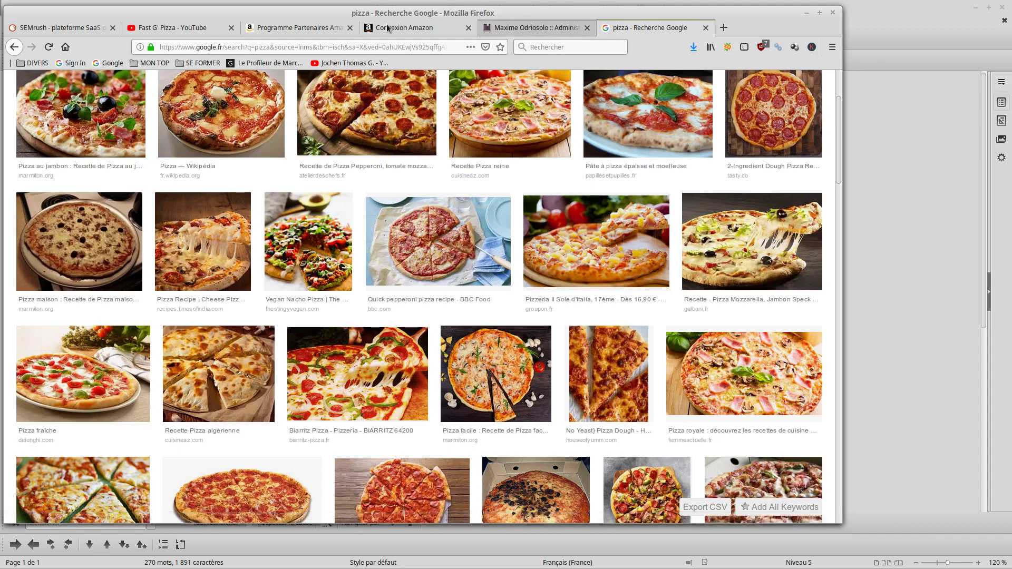
click(185, 27)
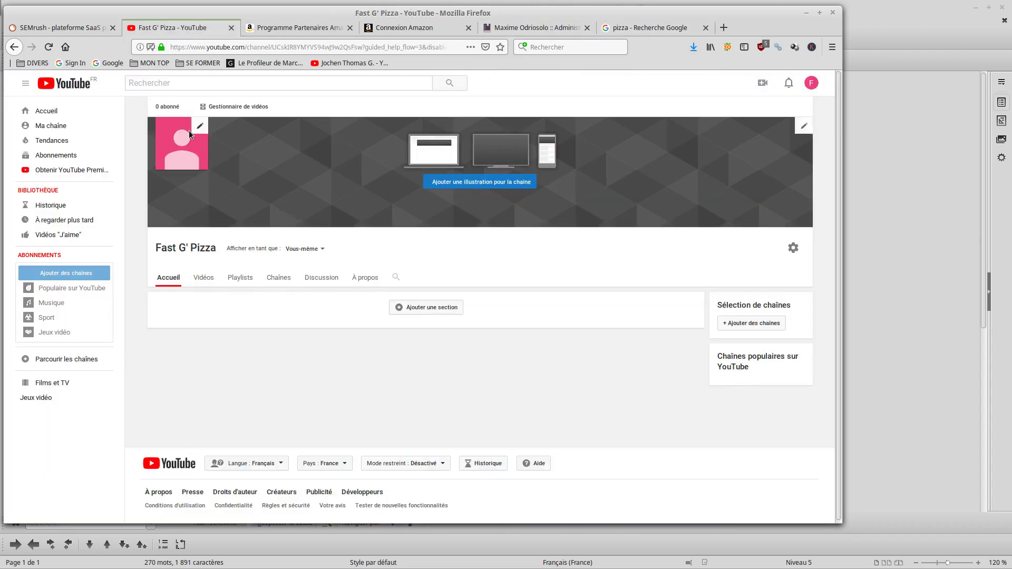
click(200, 127)
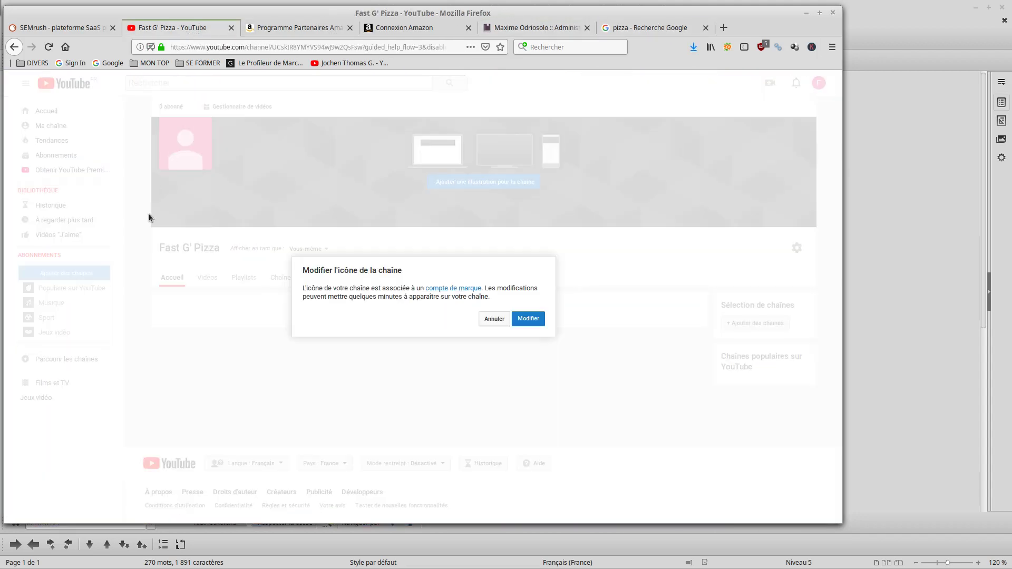
click(524, 318)
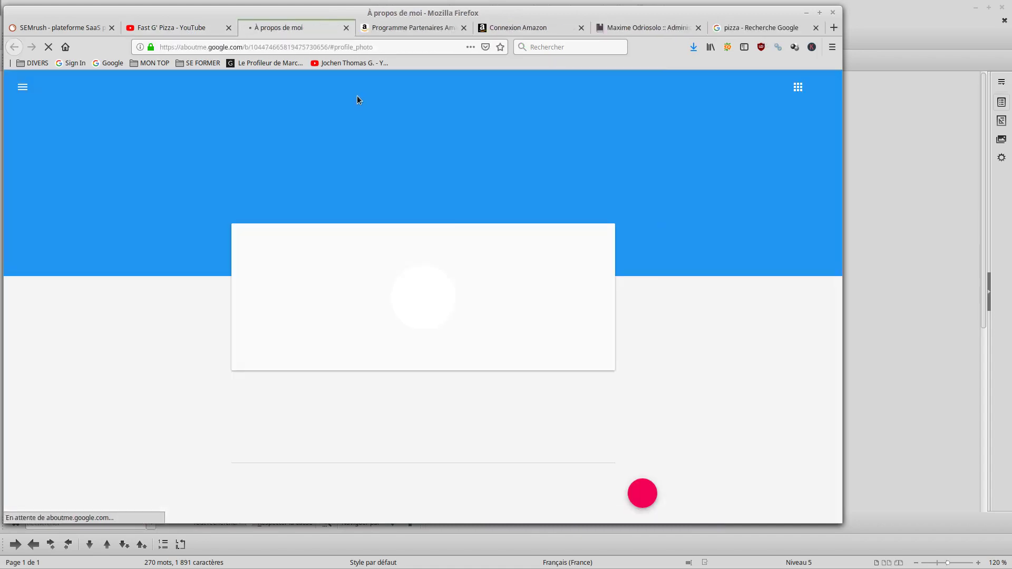
click(430, 287)
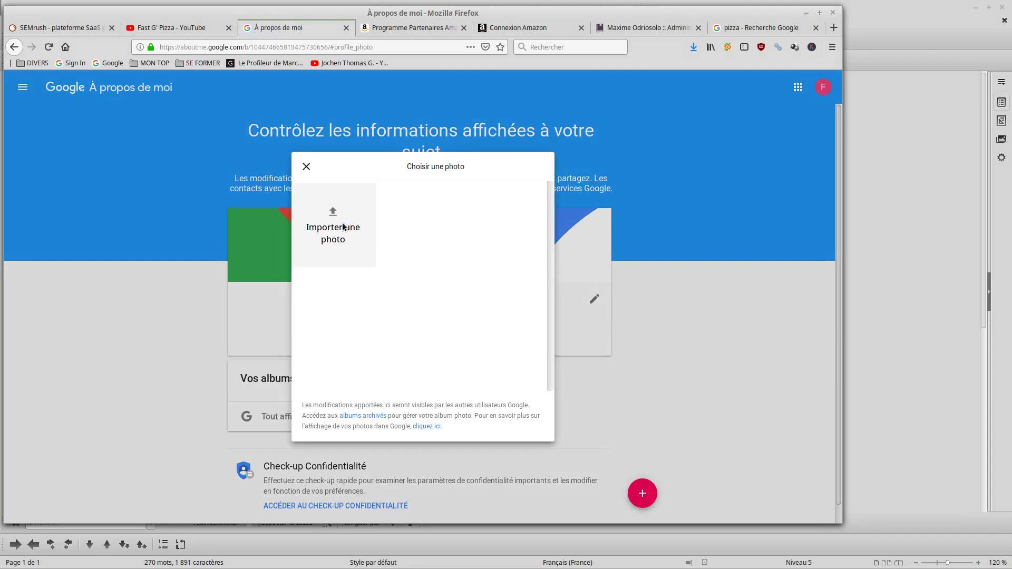
click(343, 222)
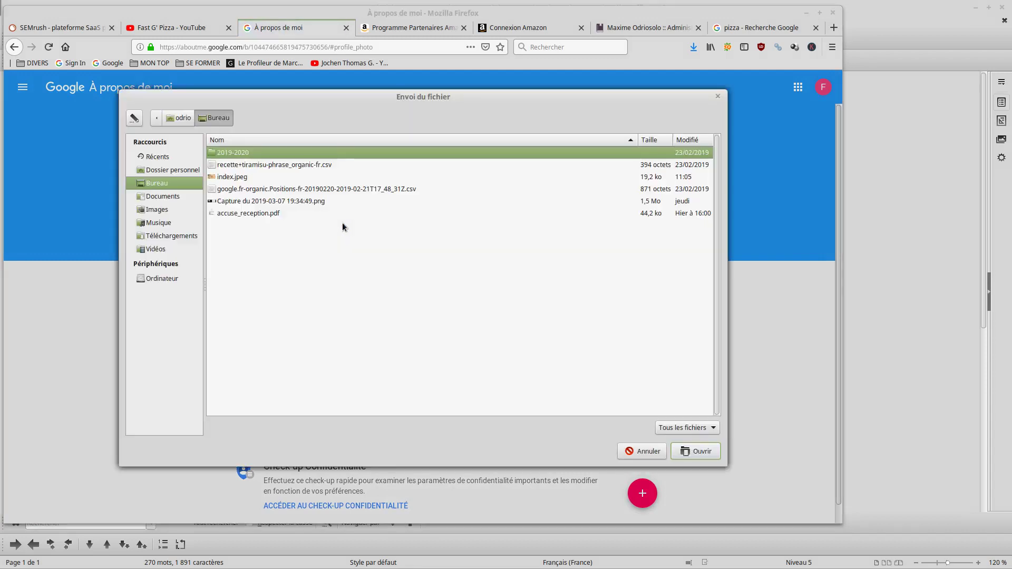
click(232, 177)
click(700, 451)
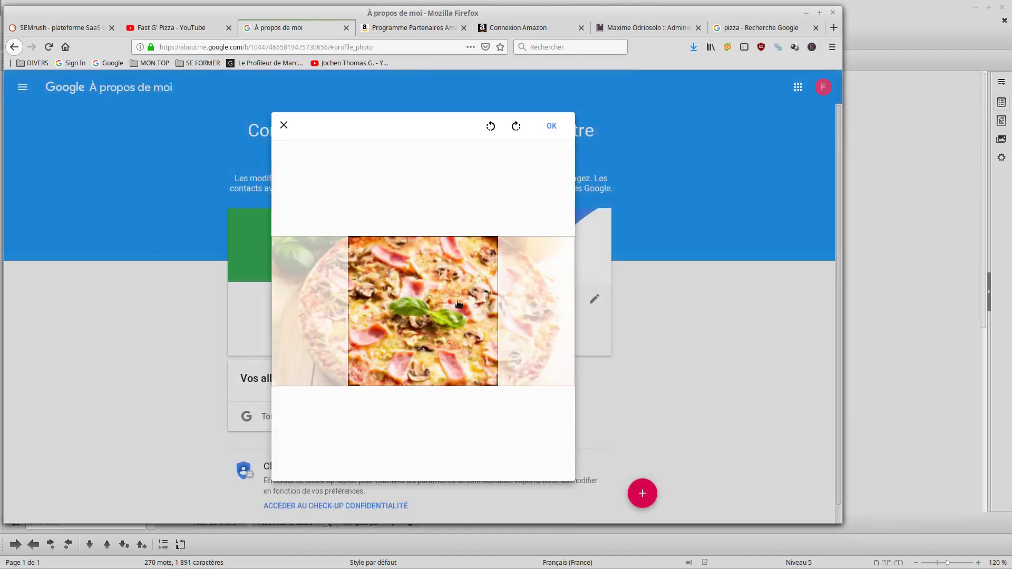
Crop the icon photo to the right part of the pizza, apply it and return to the channel page.
drag(440, 324, 517, 328)
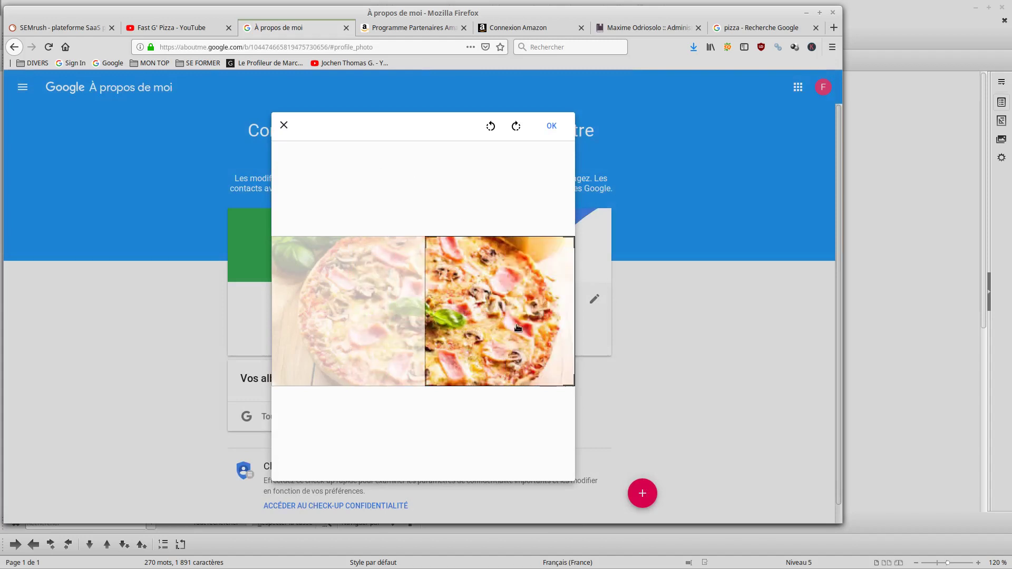
click(561, 126)
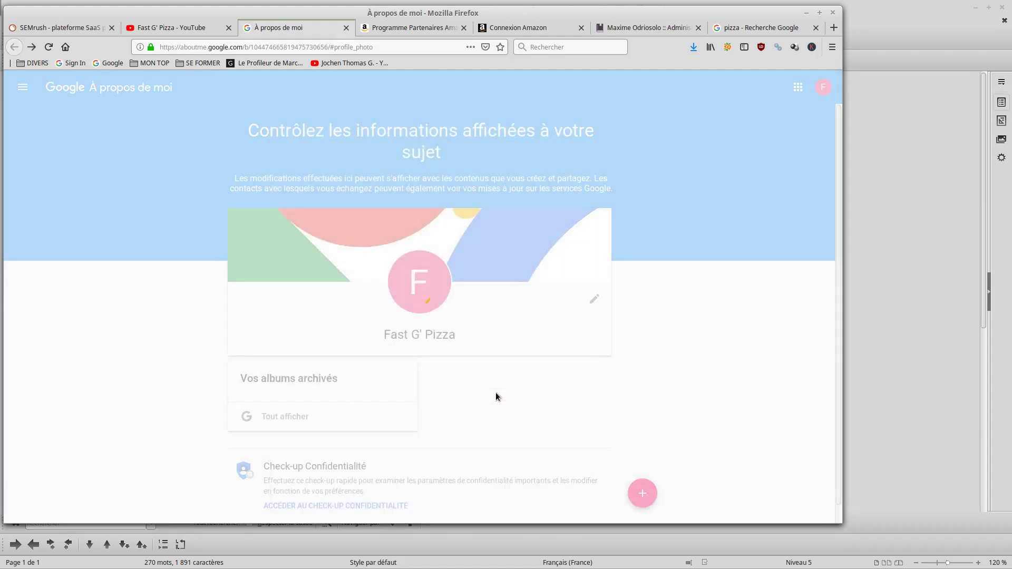
click(152, 30)
click(176, 165)
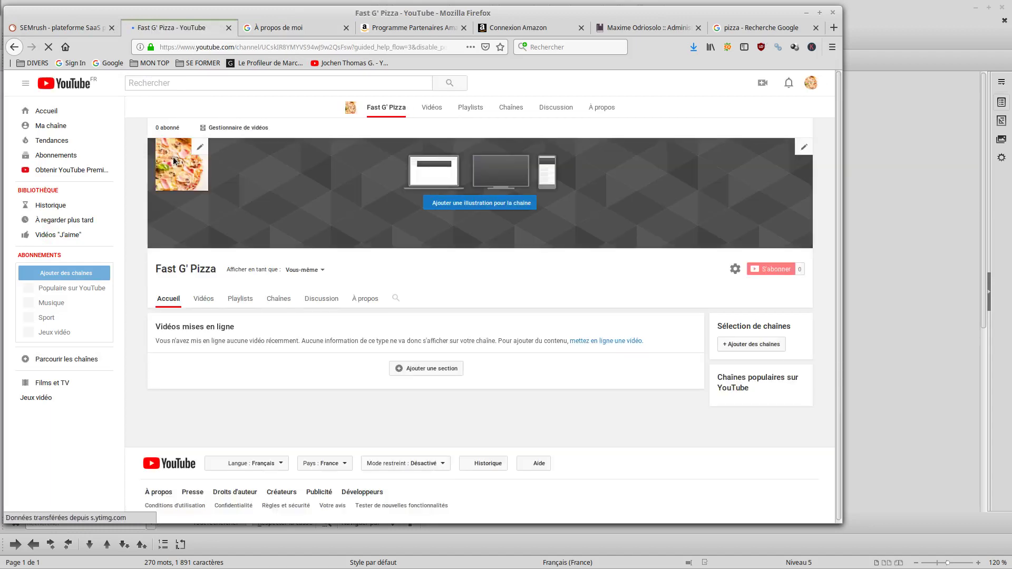
Close the À propos de moi tab and return to the Fast G' Pizza channel page.
click(319, 28)
click(346, 27)
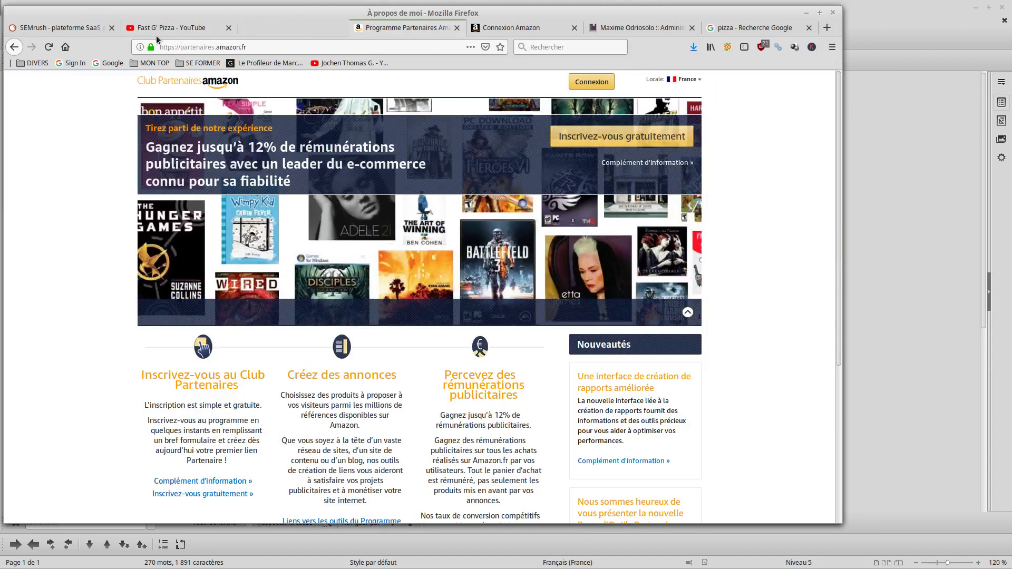
click(161, 26)
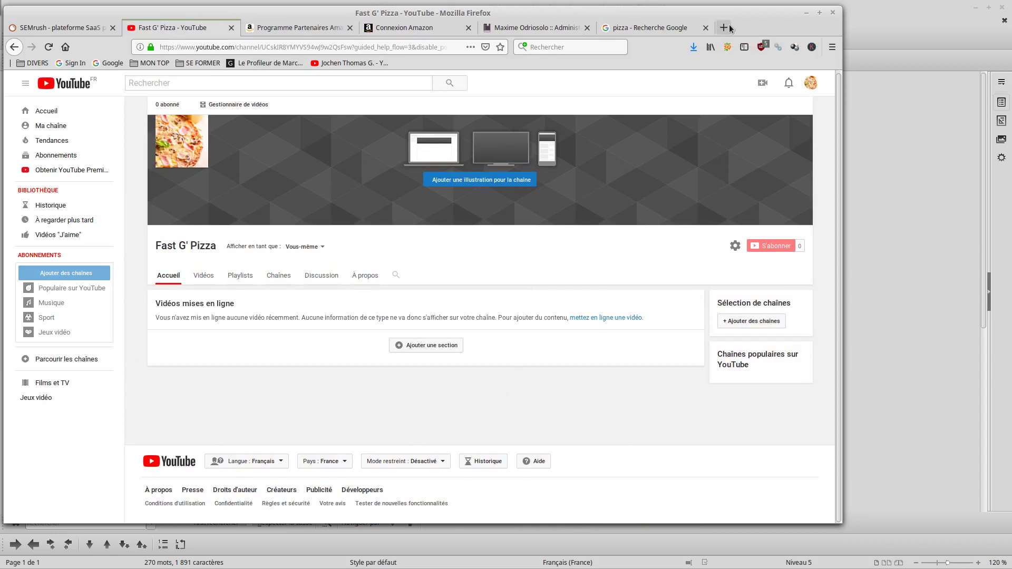
Check the Video DownloadHelper extension for detected media on the Fast G' Pizza channel page.
click(795, 48)
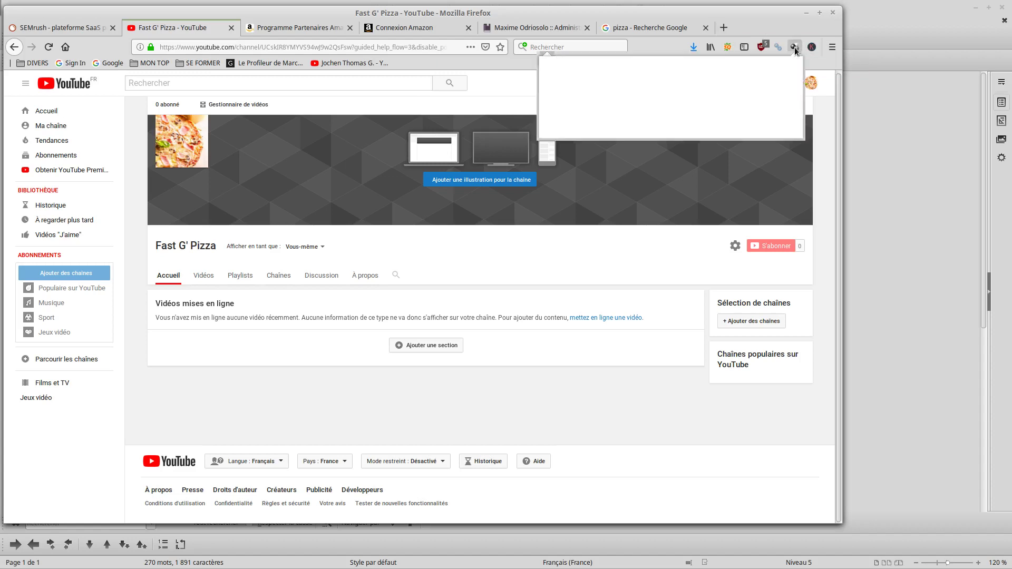
click(795, 48)
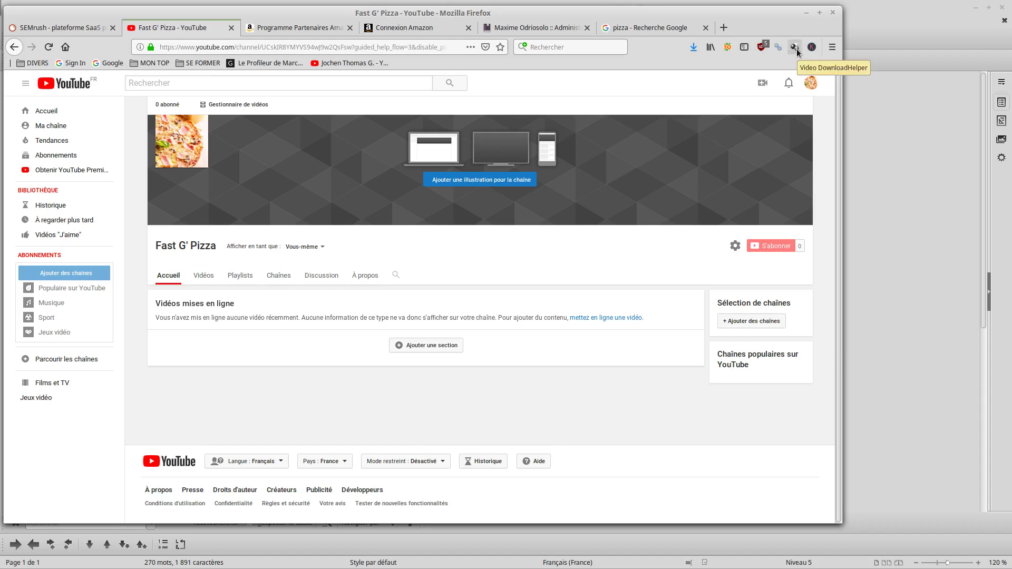
drag(754, 16, 655, 29)
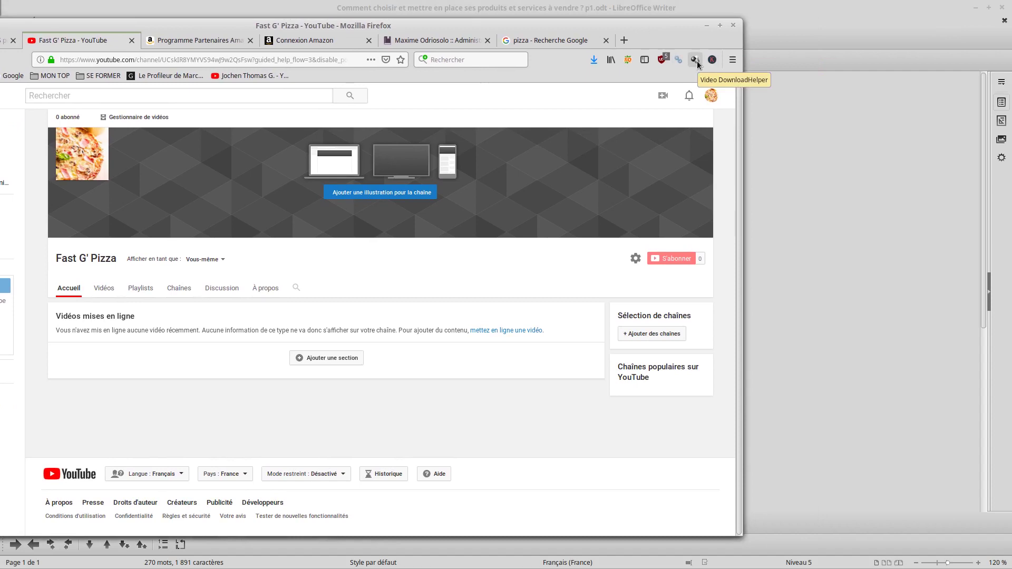
click(697, 63)
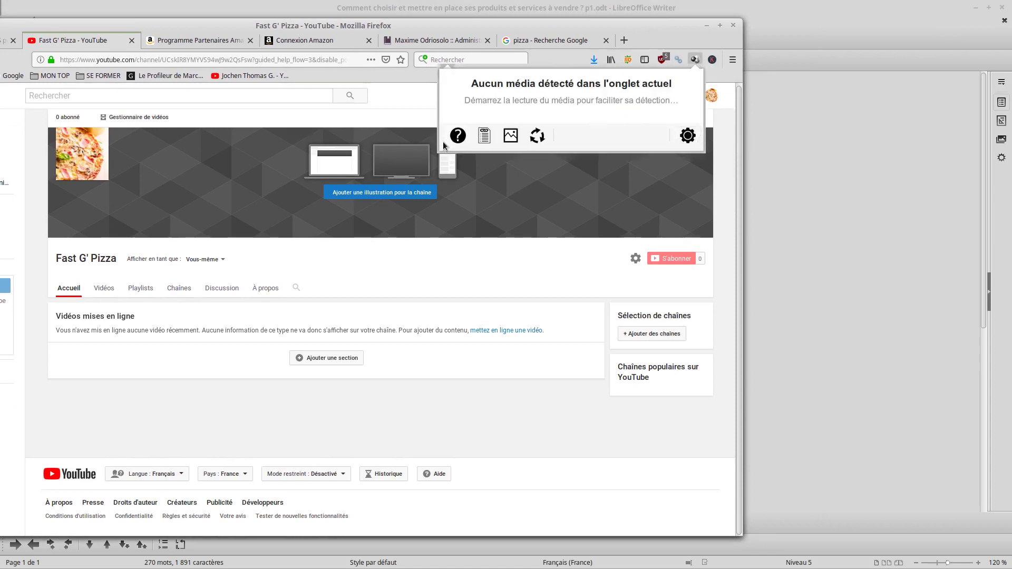
click(402, 77)
drag(564, 24, 642, 14)
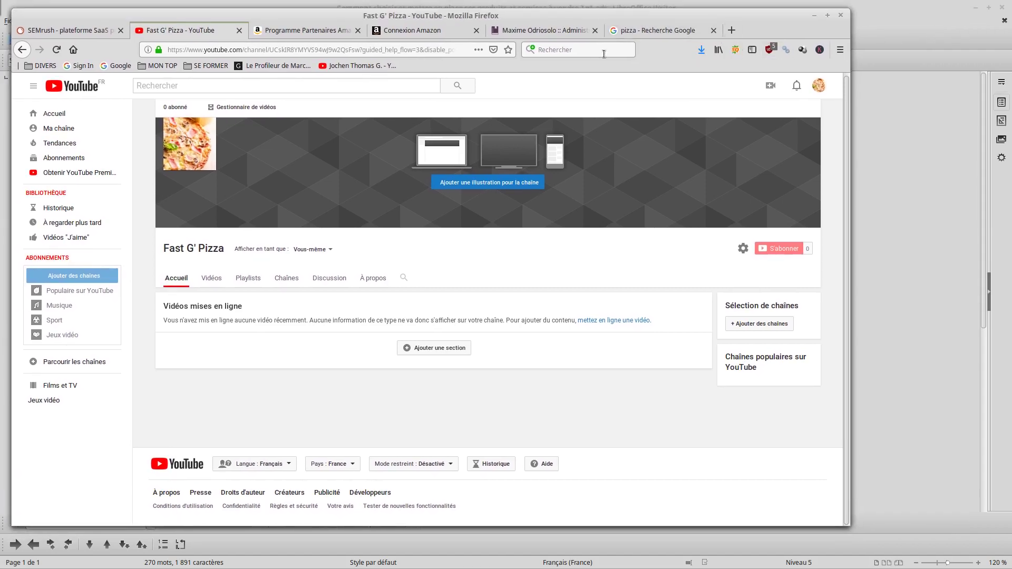
Replace the pizza image results with YouTube and search it for "pizza", refining the search to "pate à pizza".
click(664, 29)
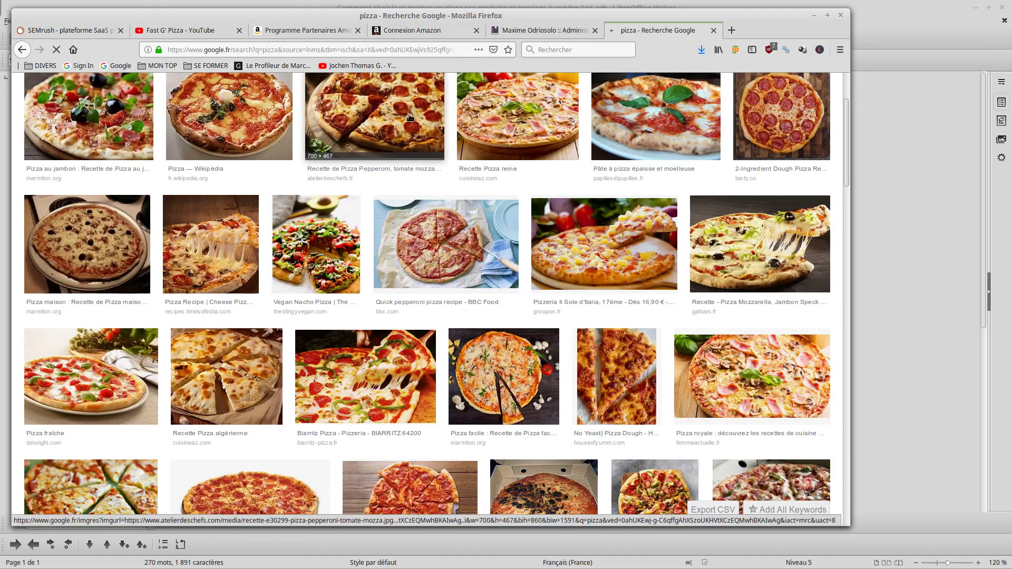
key(alt+Left)
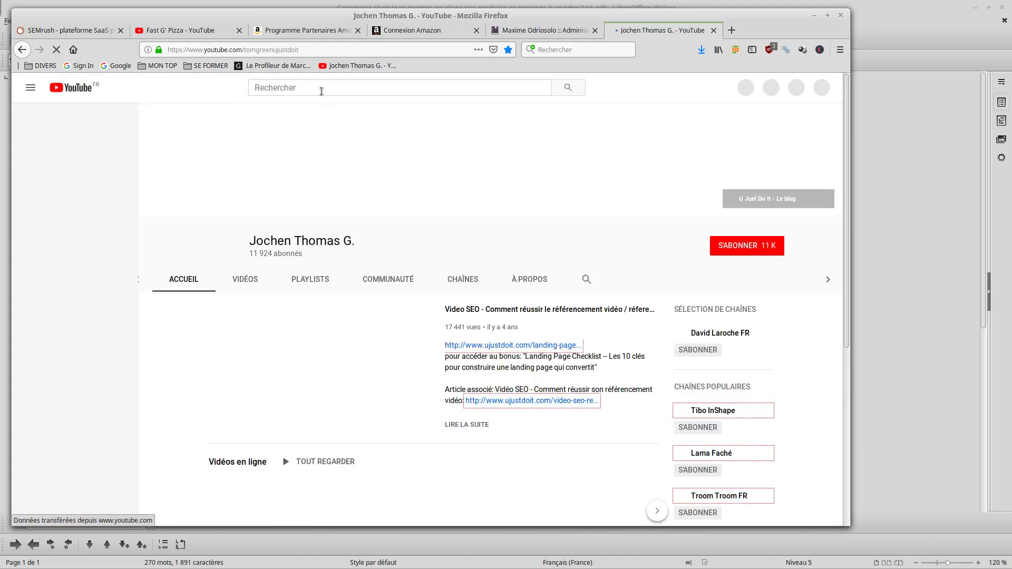
click(321, 90)
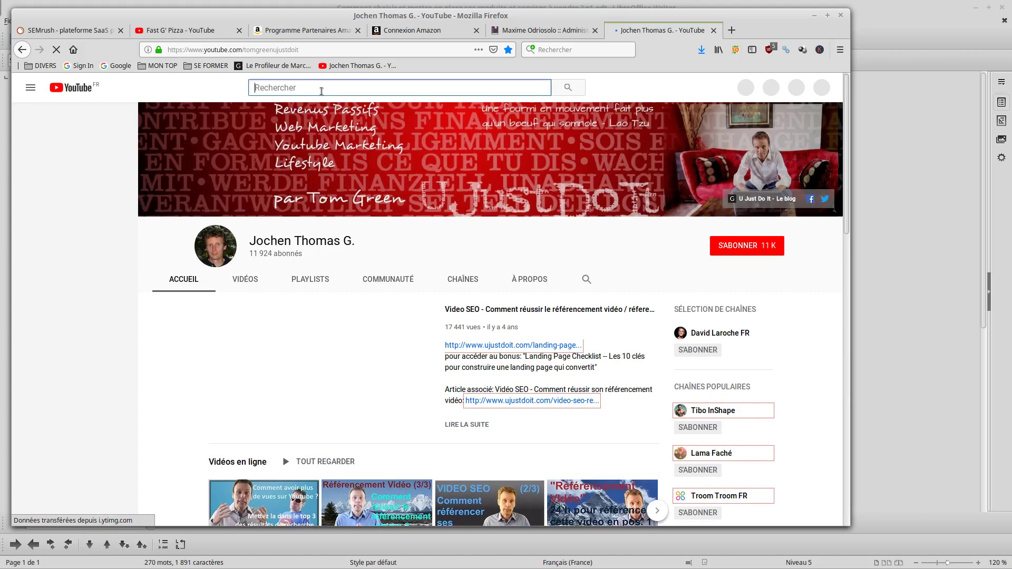
text(pizza)
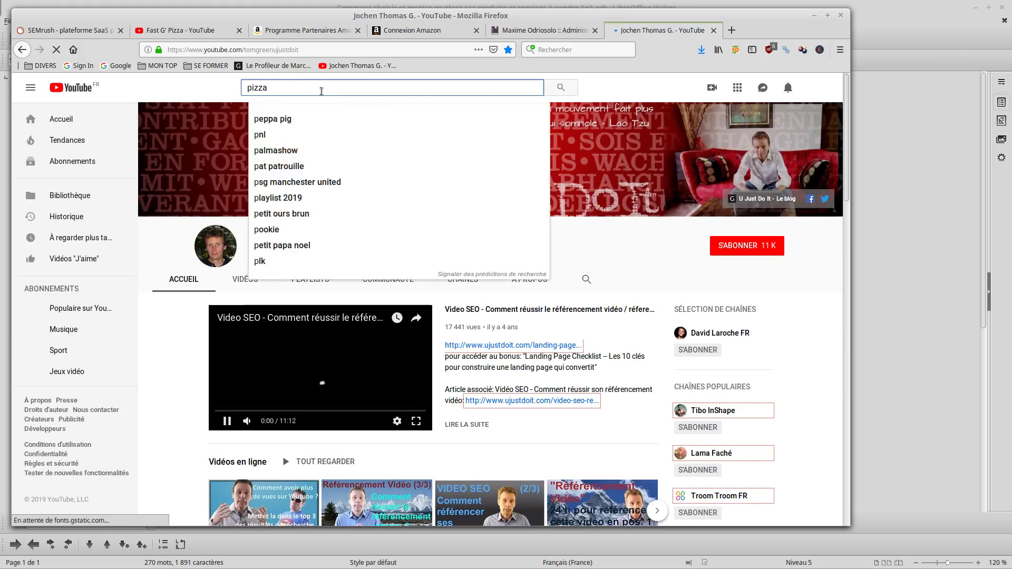
key(Return)
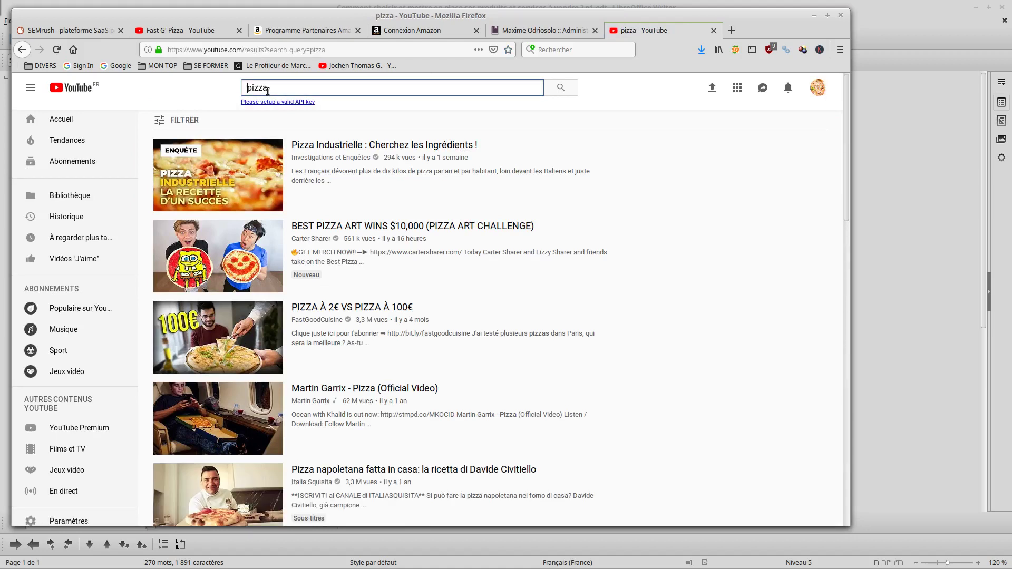
text(pate à)
key(Return)
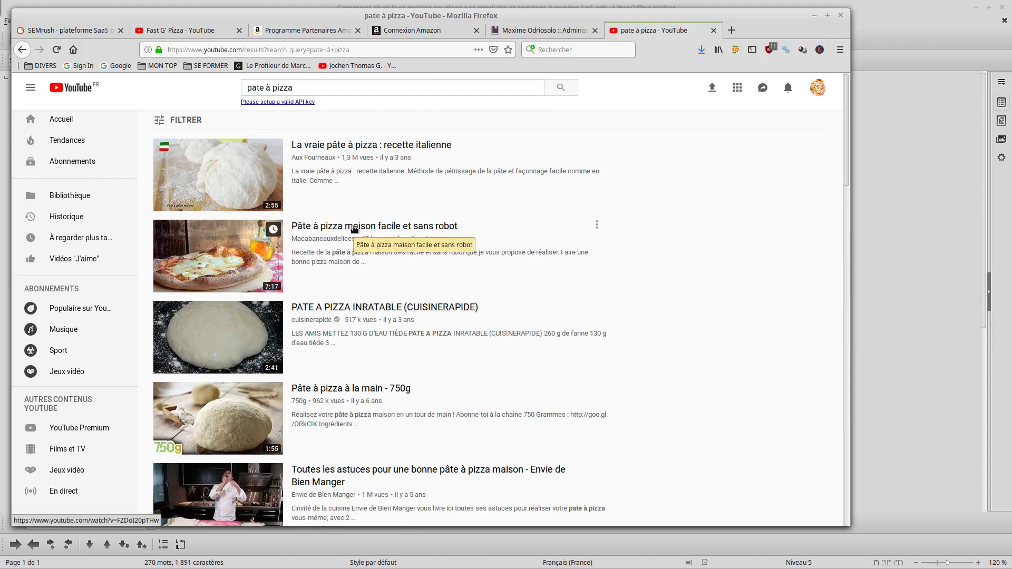
Open the video "Toutes les astuces pour une bonne pâte à pizza maison - Envie de Bien Manger" from the results and pause it.
scroll(348, 227, down, 5)
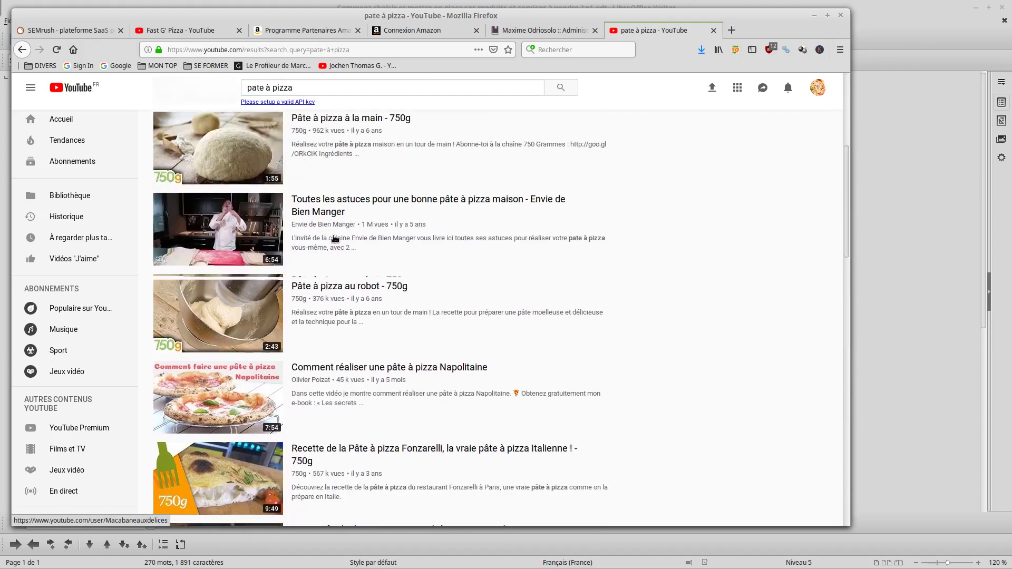
click(346, 201)
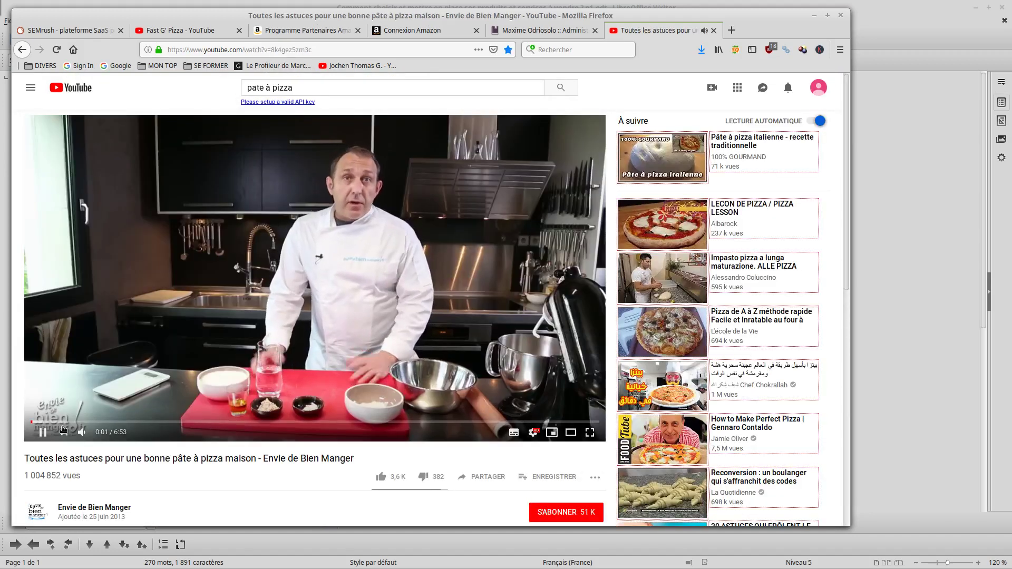
click(43, 434)
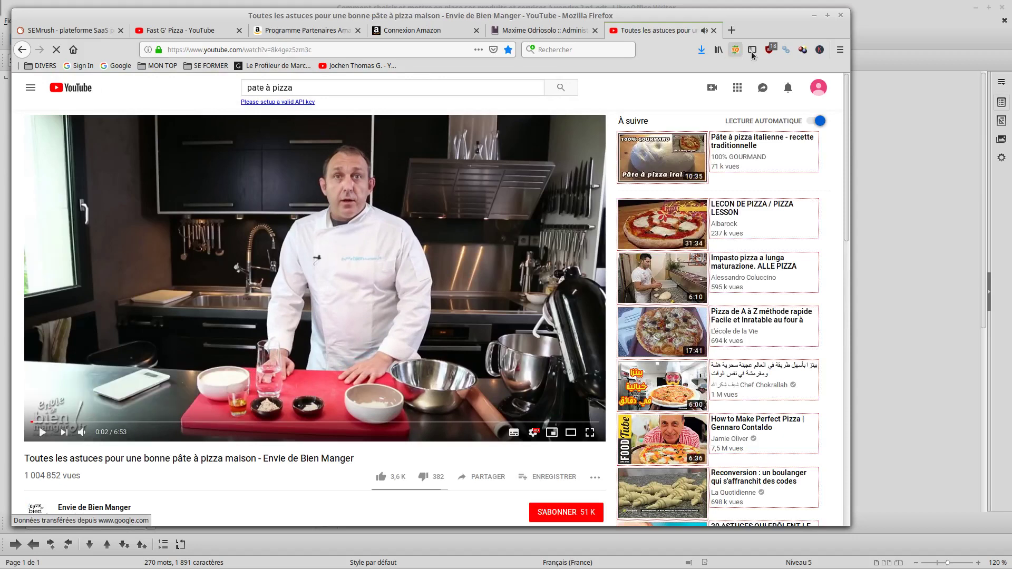
Delete the 1280x720 WEBM entry from the Video DownloadHelper list of detected media.
click(805, 51)
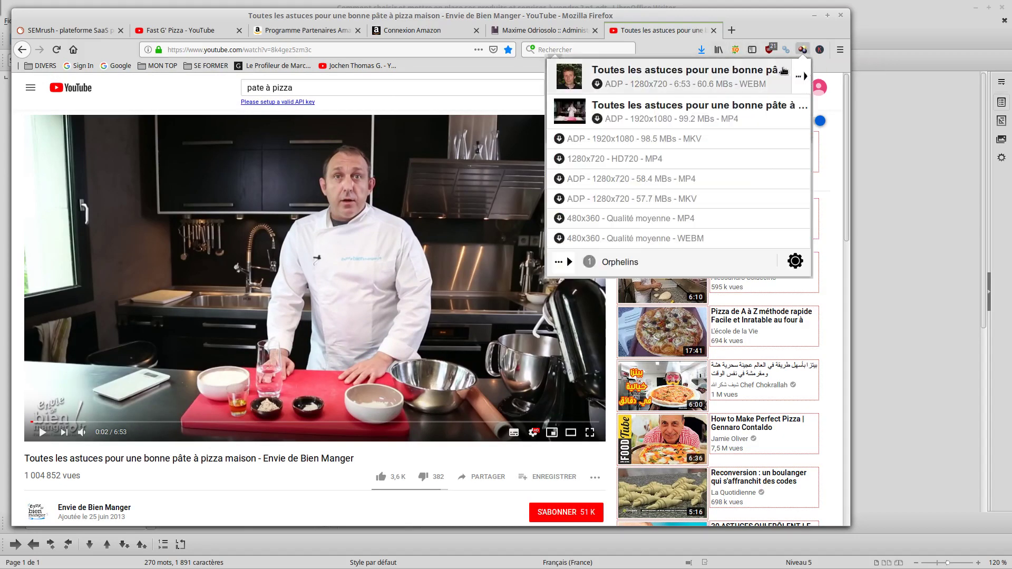
click(799, 77)
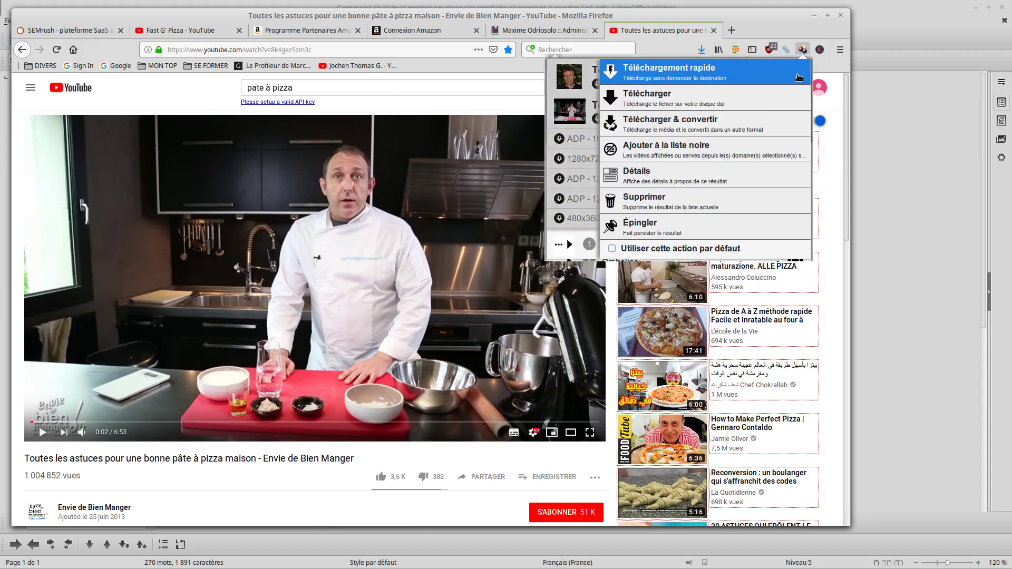
click(679, 197)
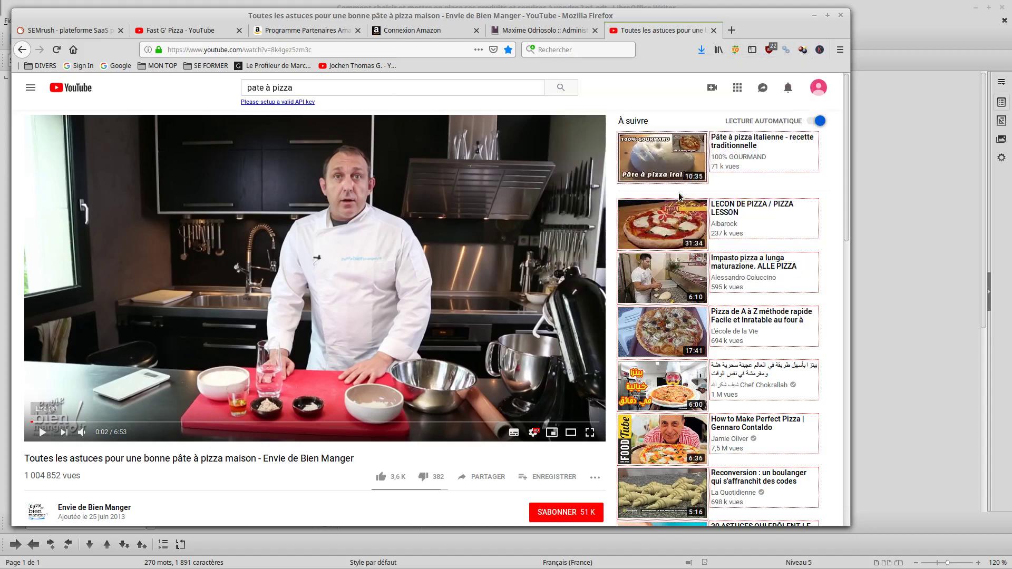
click(807, 53)
click(802, 53)
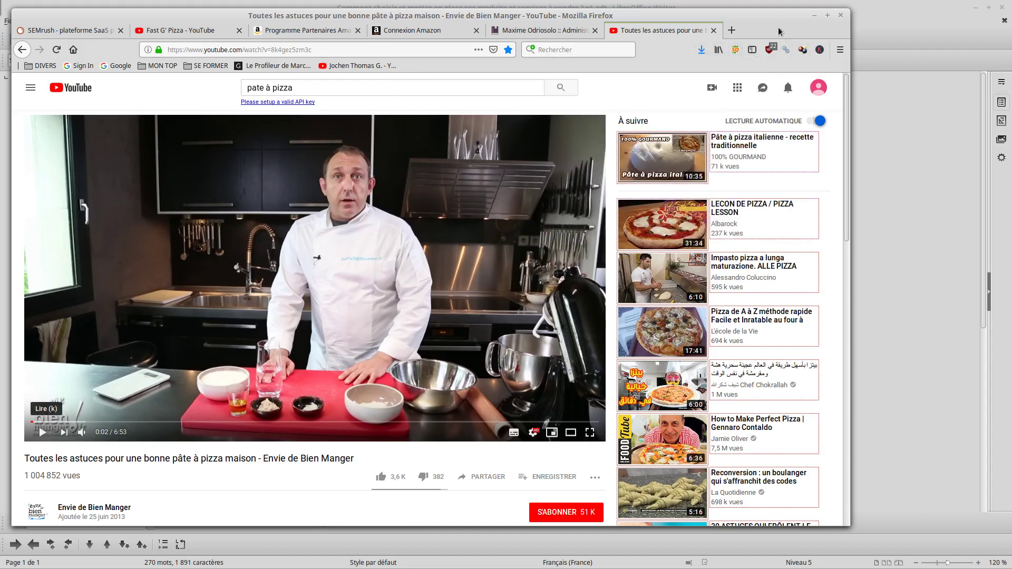
drag(797, 40, 785, 40)
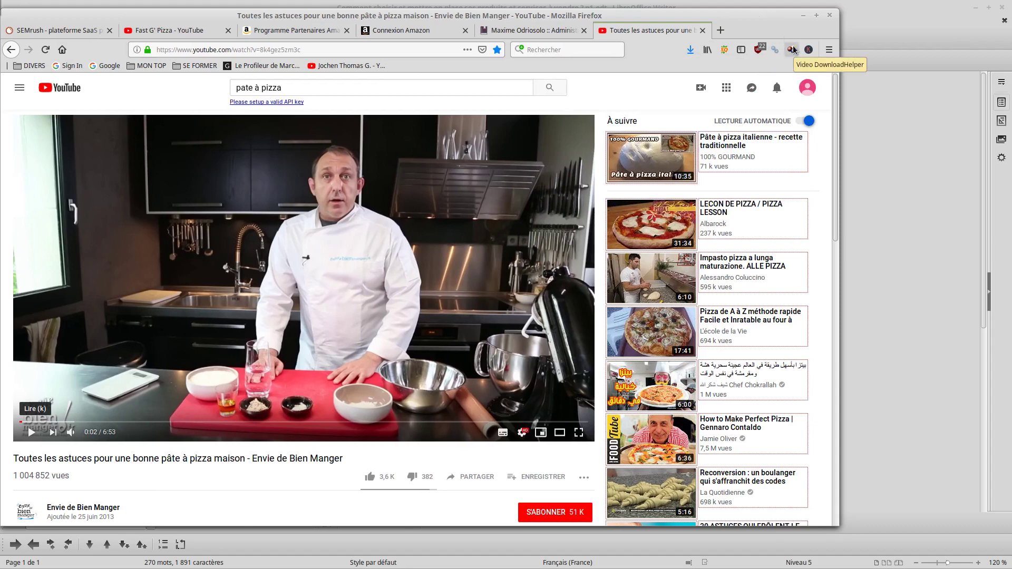
drag(794, 47, 705, 45)
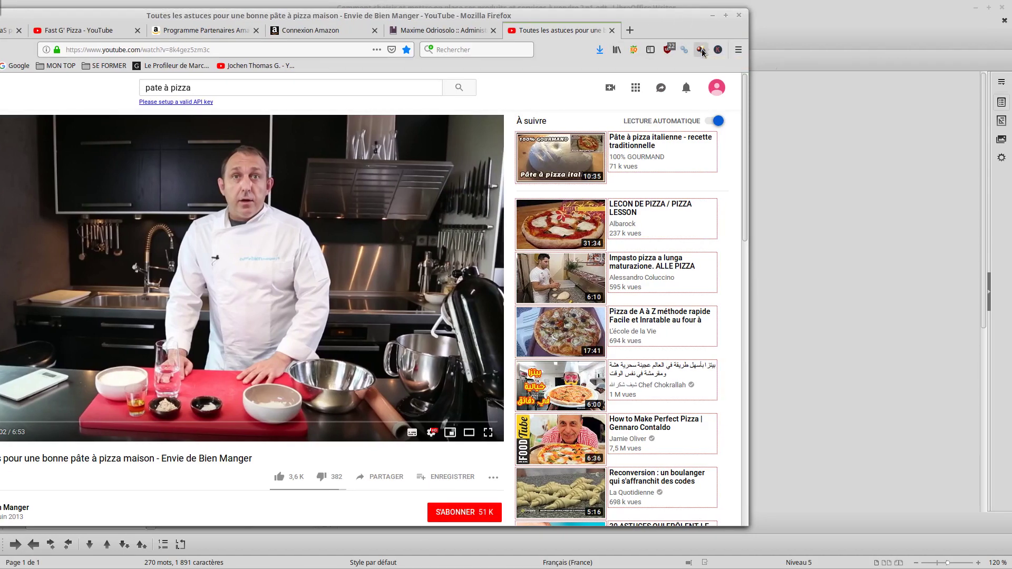
drag(567, 17, 659, 19)
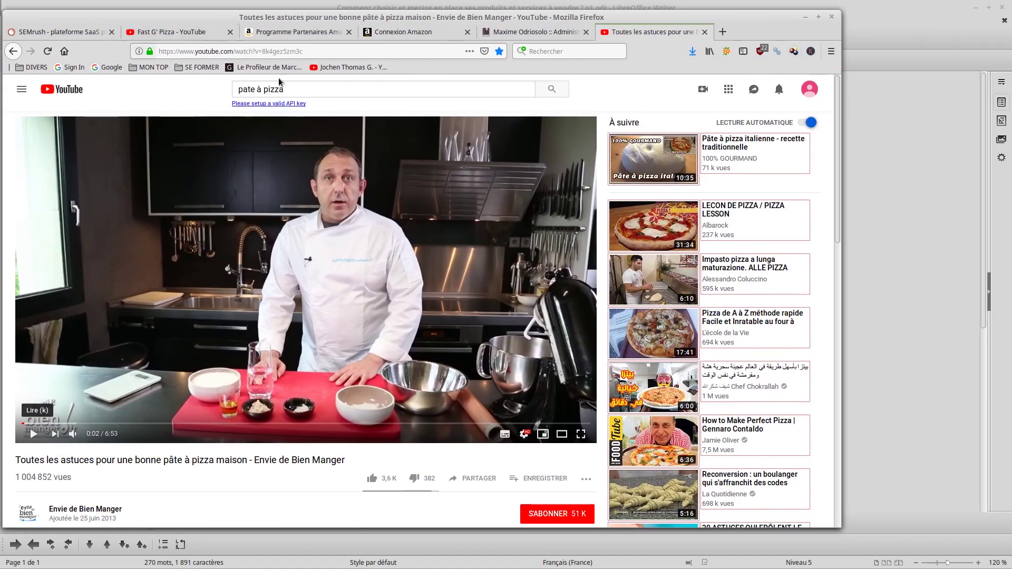
Start downloading the pizza-dough video with Video DownloadHelper in its ADP 1920x1080 MP4 and MKV versions.
click(794, 52)
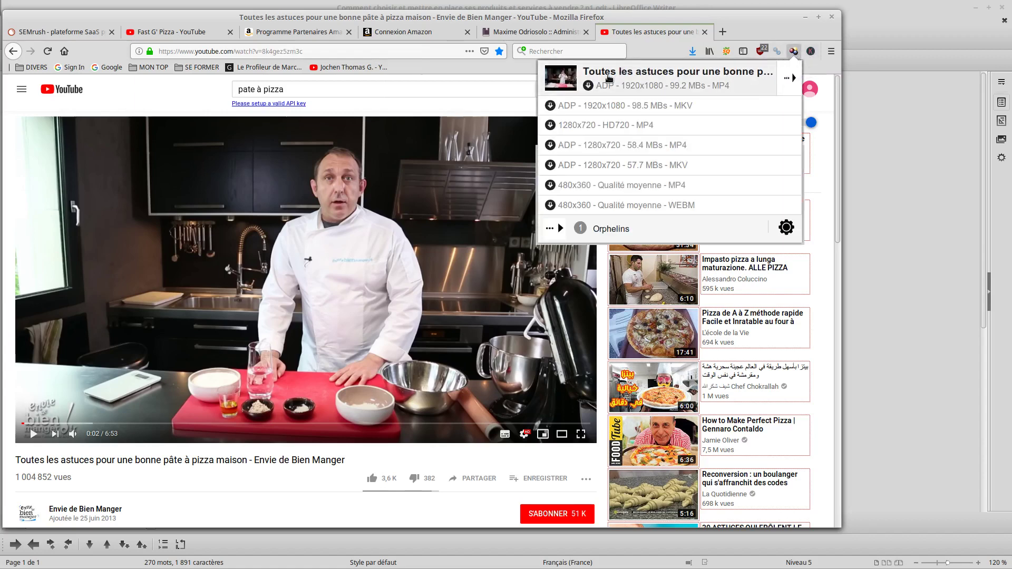
click(588, 86)
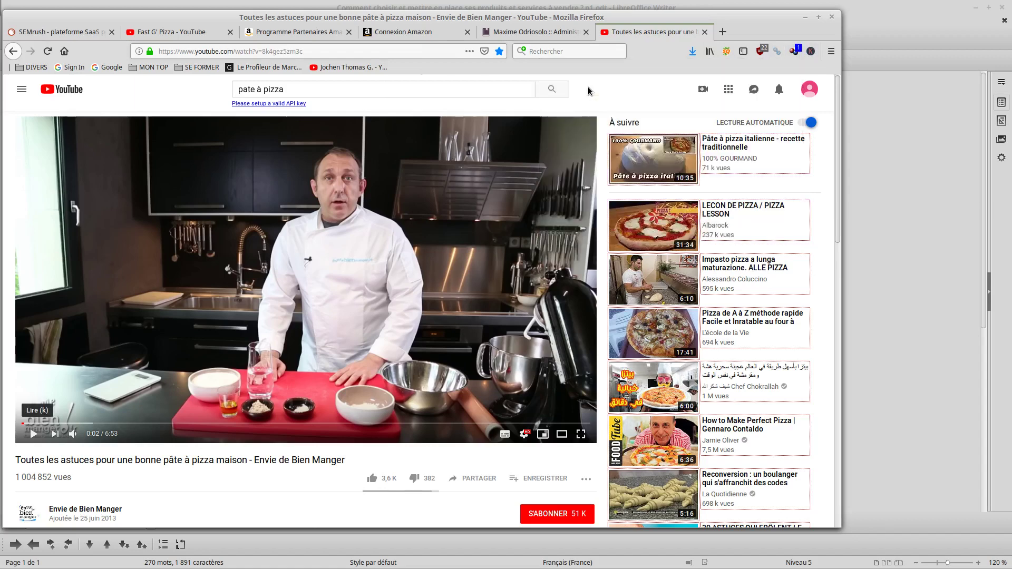
click(795, 52)
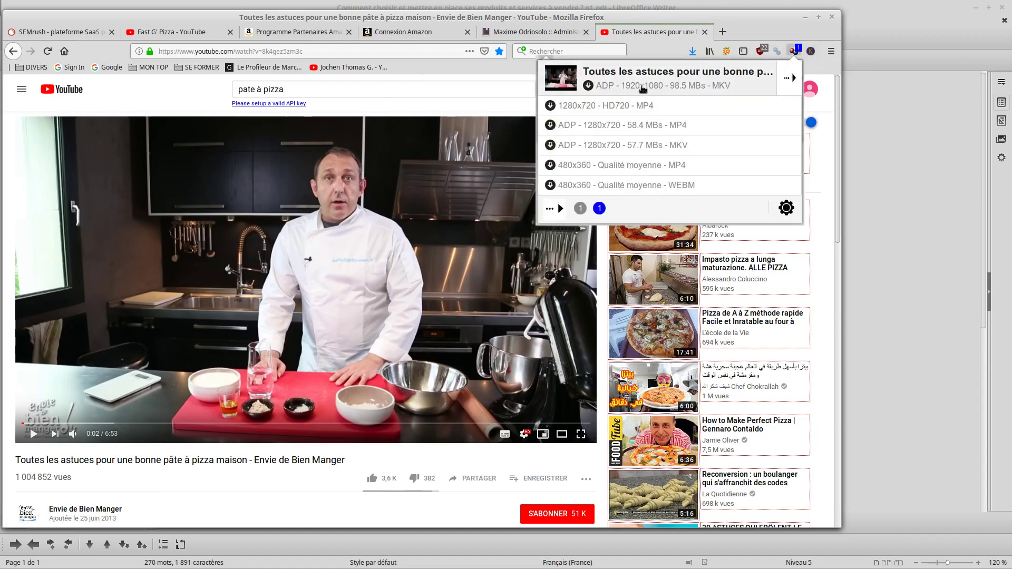
click(615, 88)
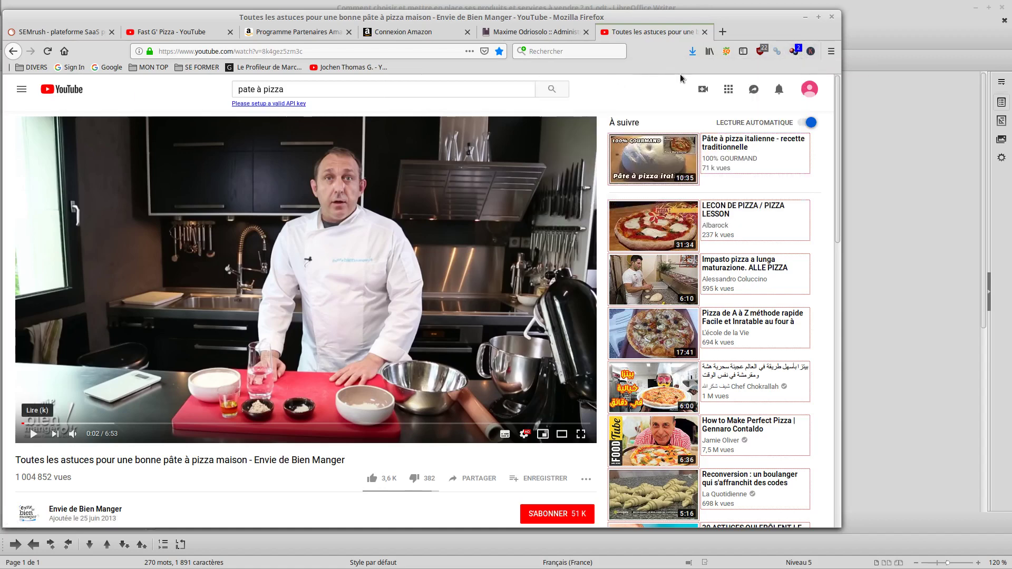
Start downloading the 1280x720 HD720 MP4 version of the video to disk, using the browser as the download method.
click(795, 51)
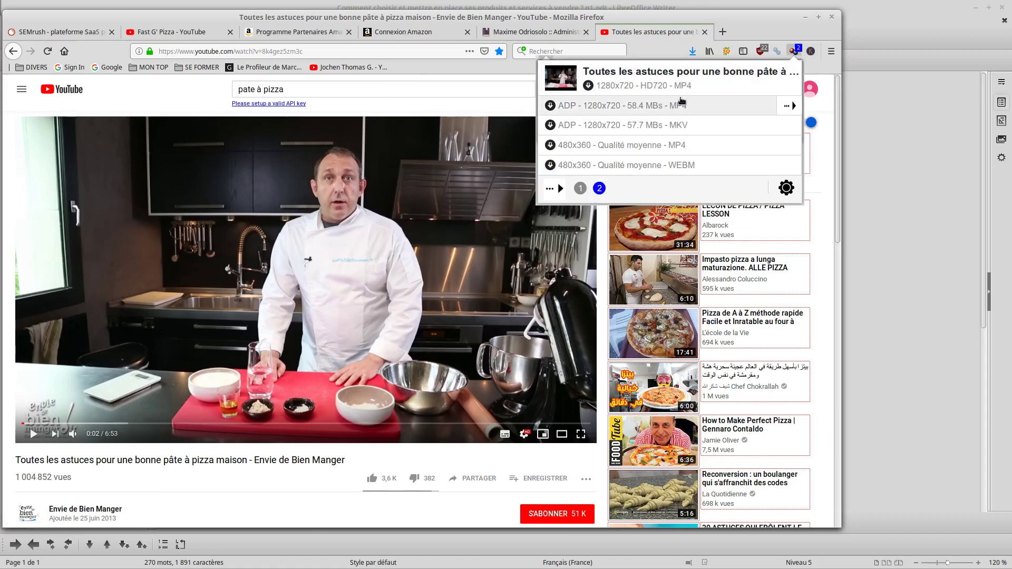
click(793, 82)
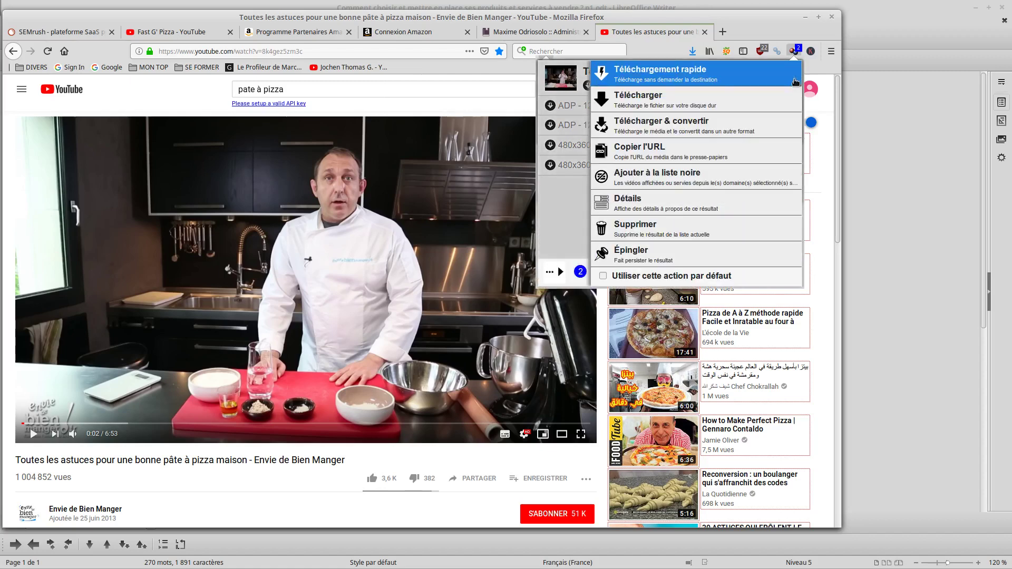
click(665, 102)
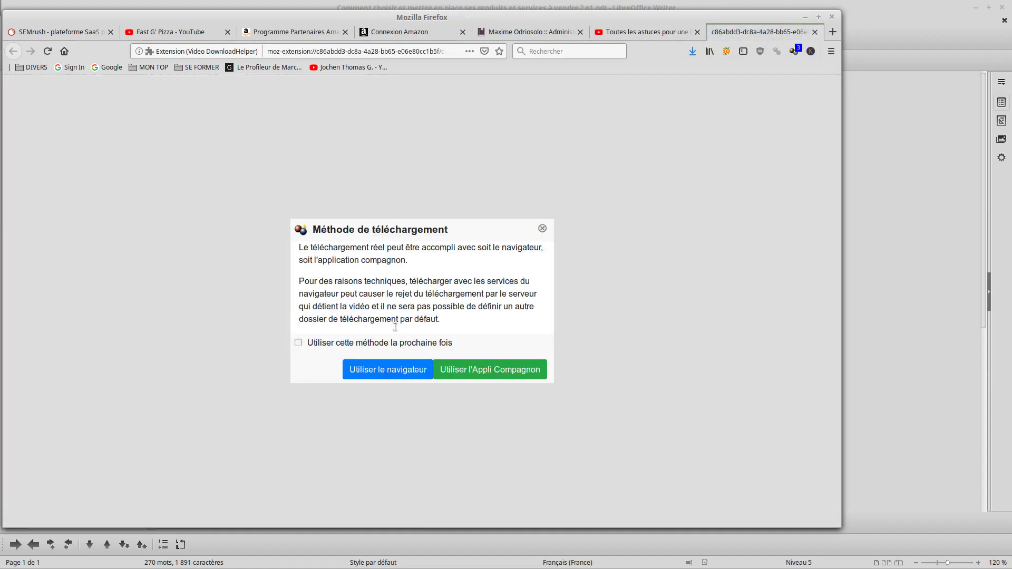
click(424, 372)
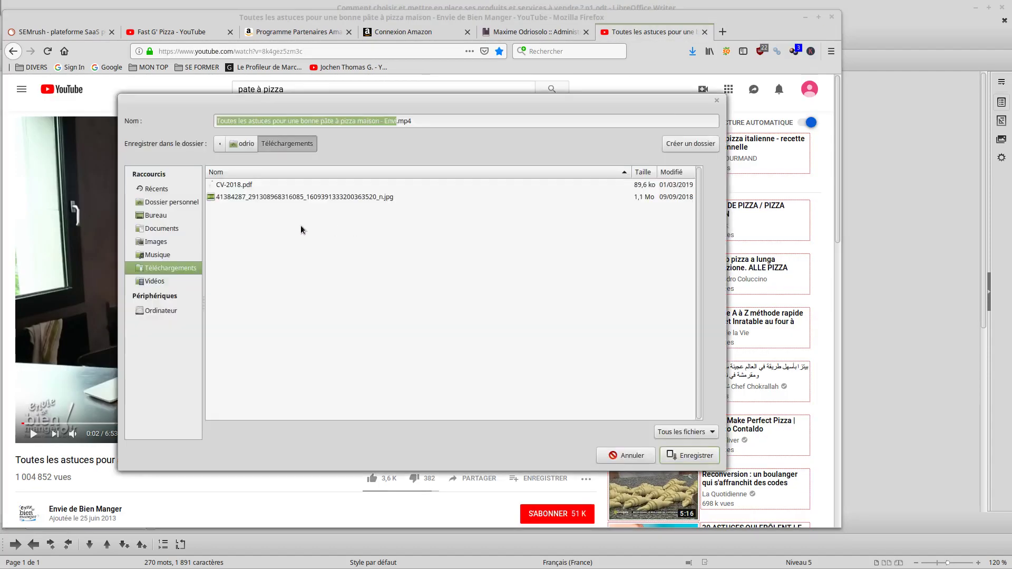